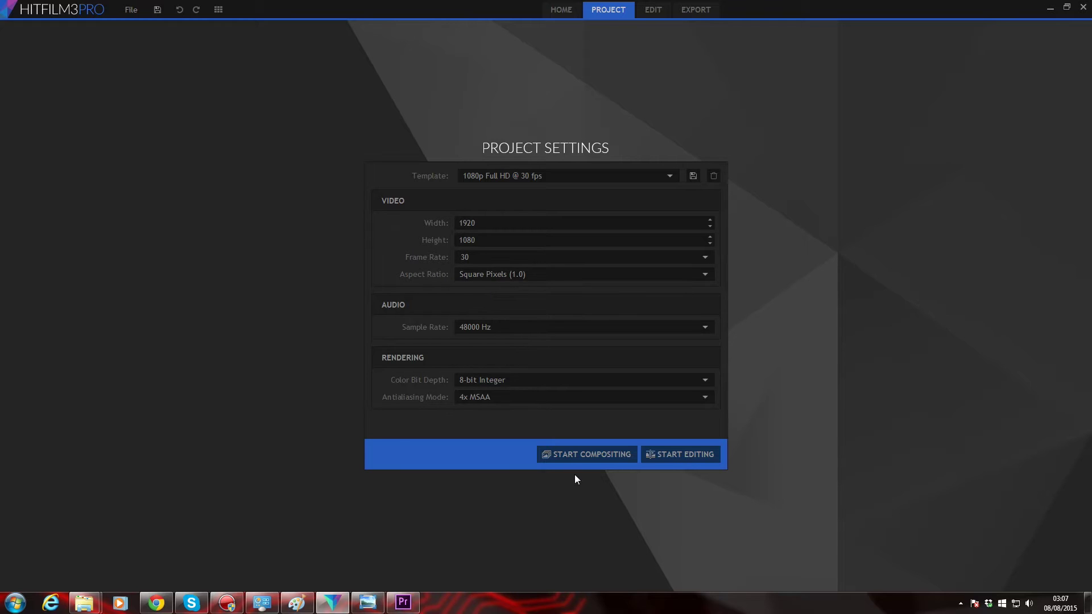
# Add a new 800 × 800 plane layer to the composite shot
pyautogui.click(579, 459)
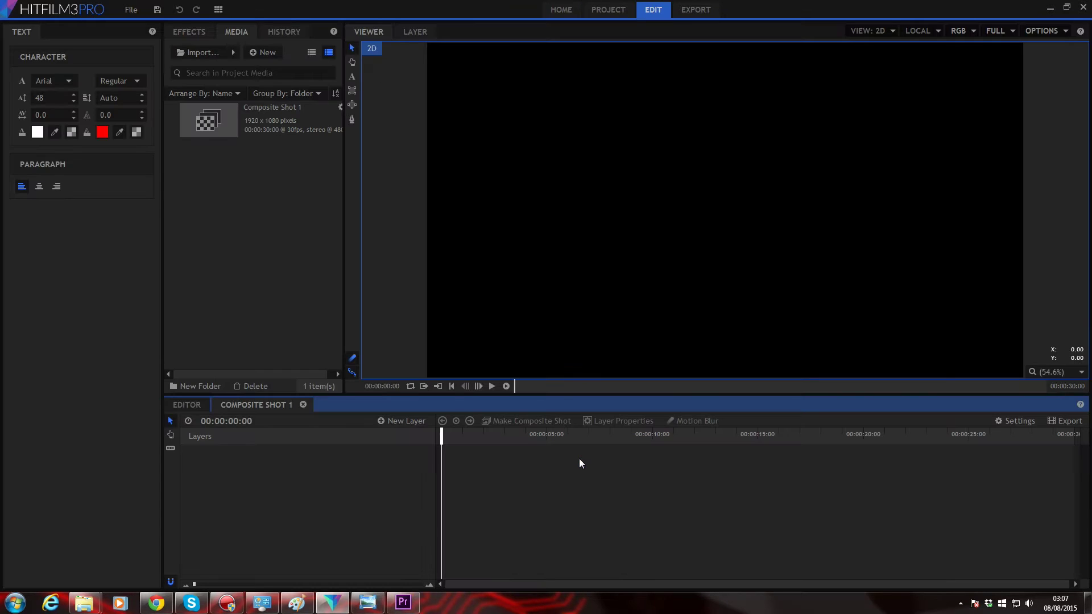
pyautogui.click(413, 422)
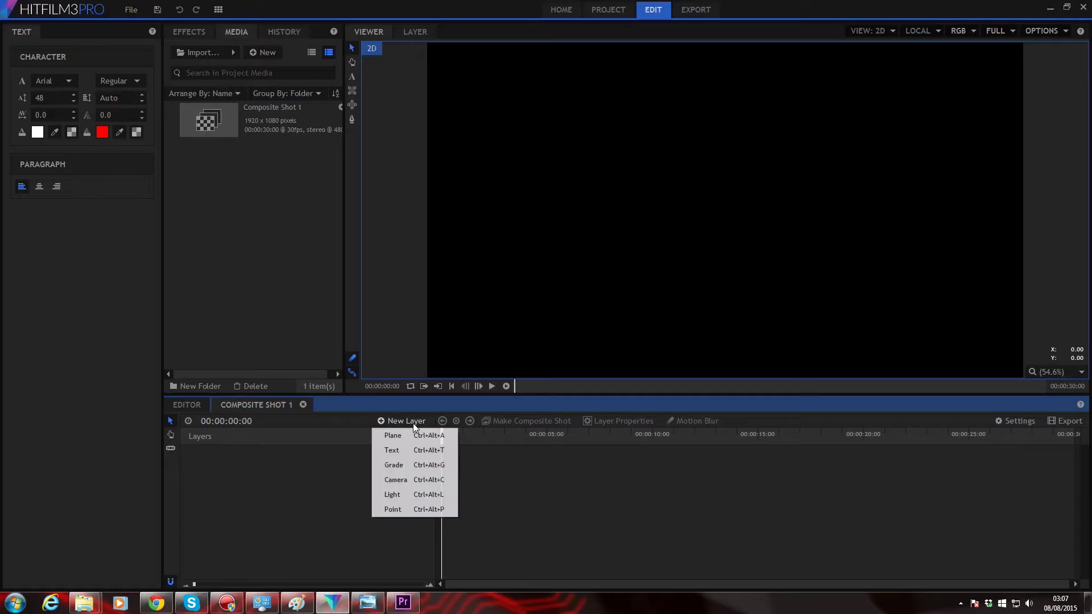
pyautogui.click(416, 436)
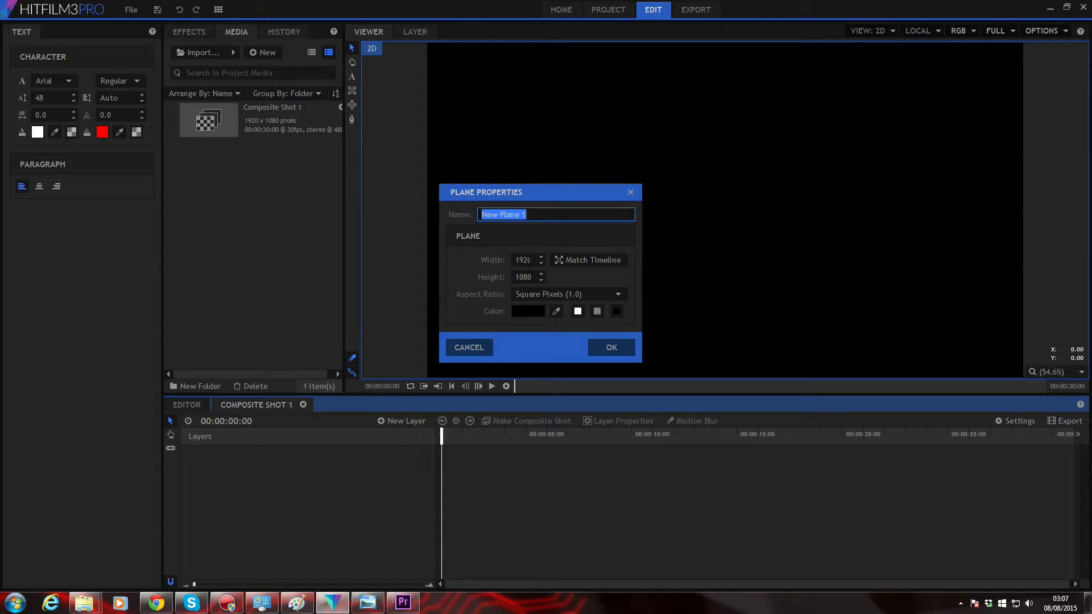
pyautogui.press('Tab')
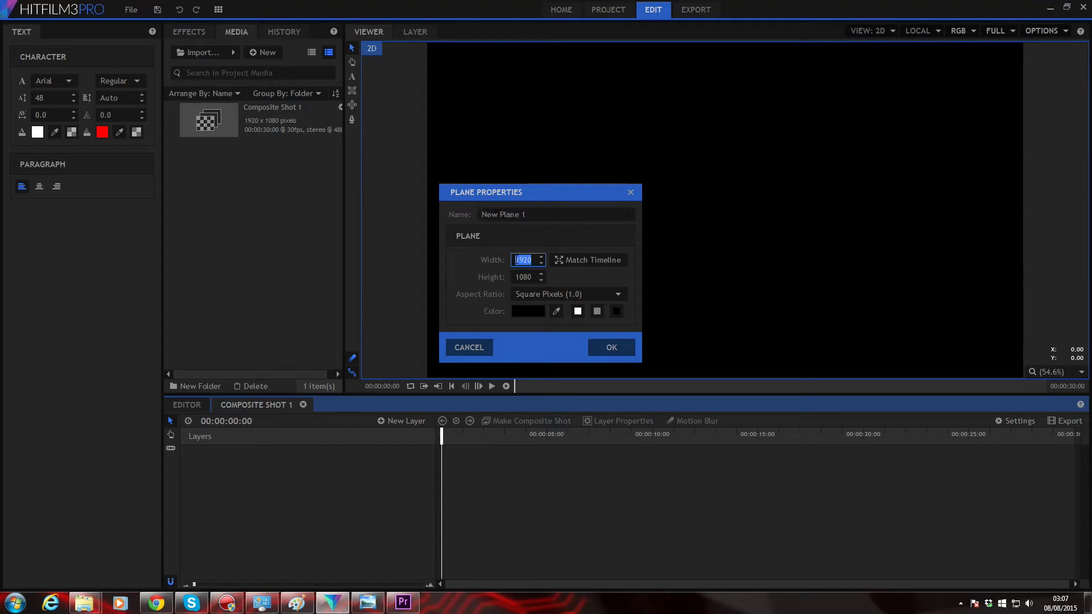
pyautogui.write('800')
pyautogui.press('Tab')
pyautogui.write('800')
pyautogui.press('Return')
# Convert New Plane 1 into New Plane 1 Composite Shot
pyautogui.click(497, 280)
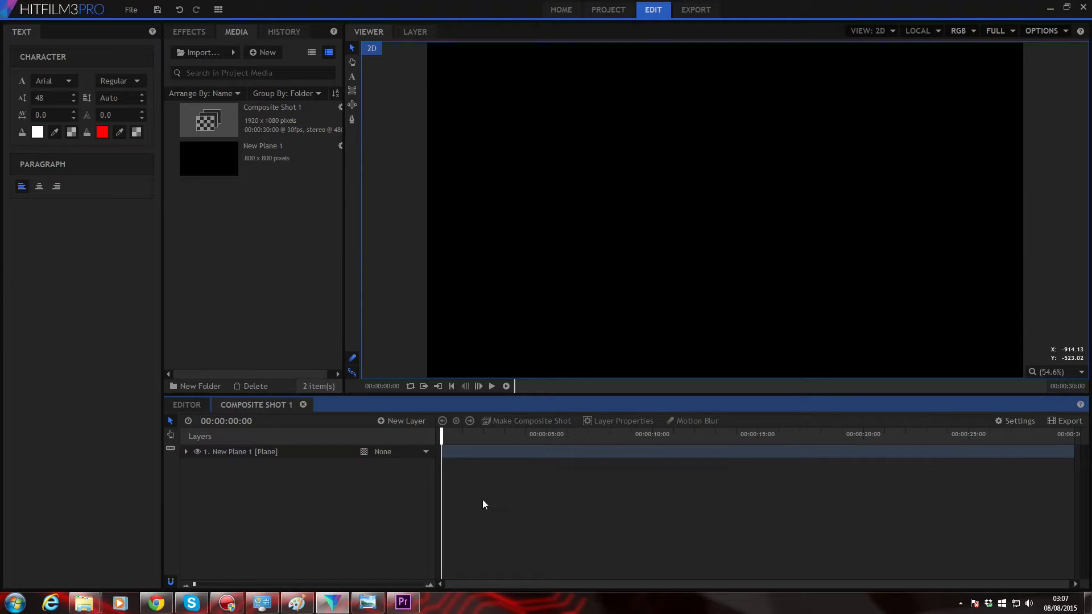
pyautogui.rightClick(280, 456)
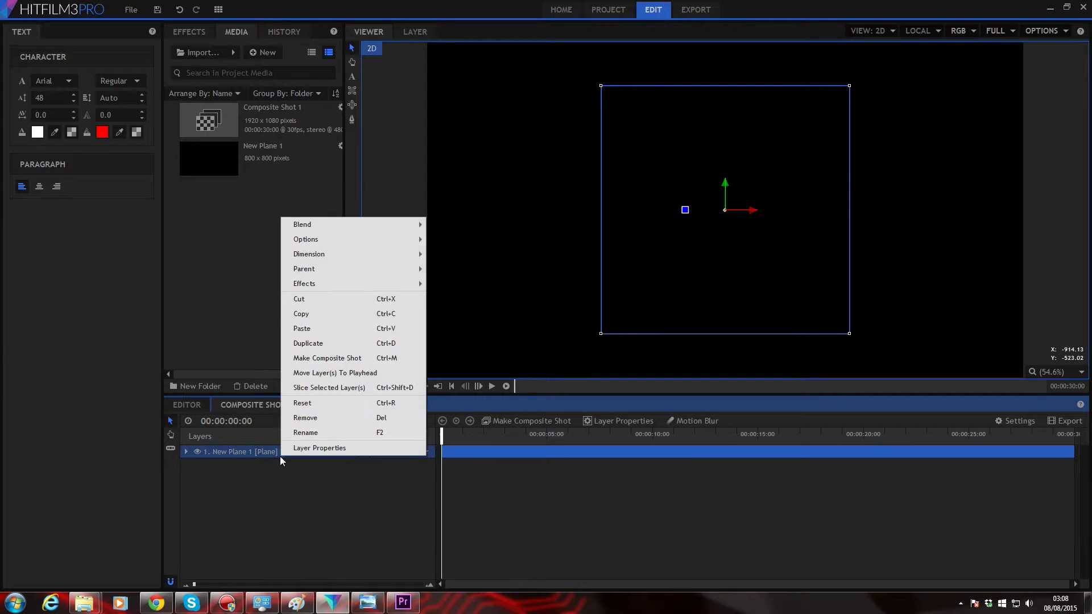
pyautogui.click(341, 358)
pyautogui.click(612, 332)
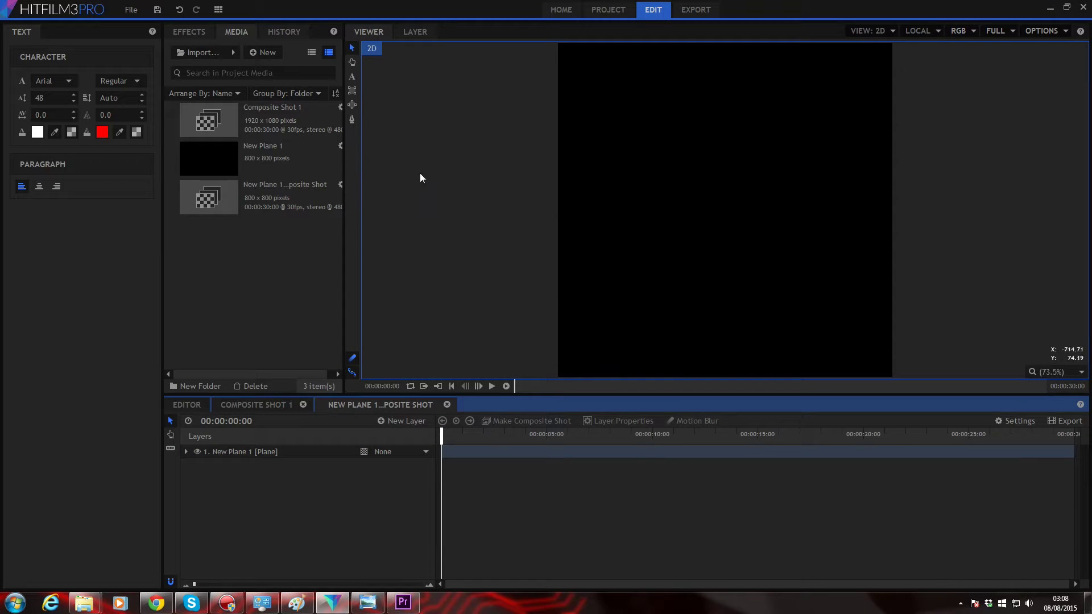
# Draw a thin vertical rectangle mask down the full height of New Plane 1
pyautogui.click(352, 91)
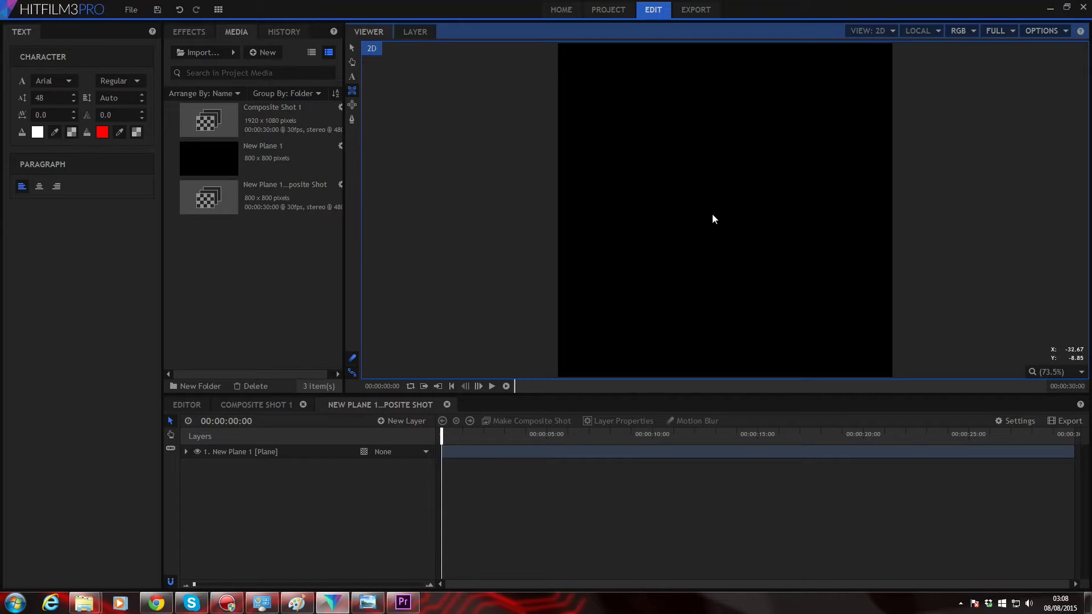
pyautogui.click(725, 205)
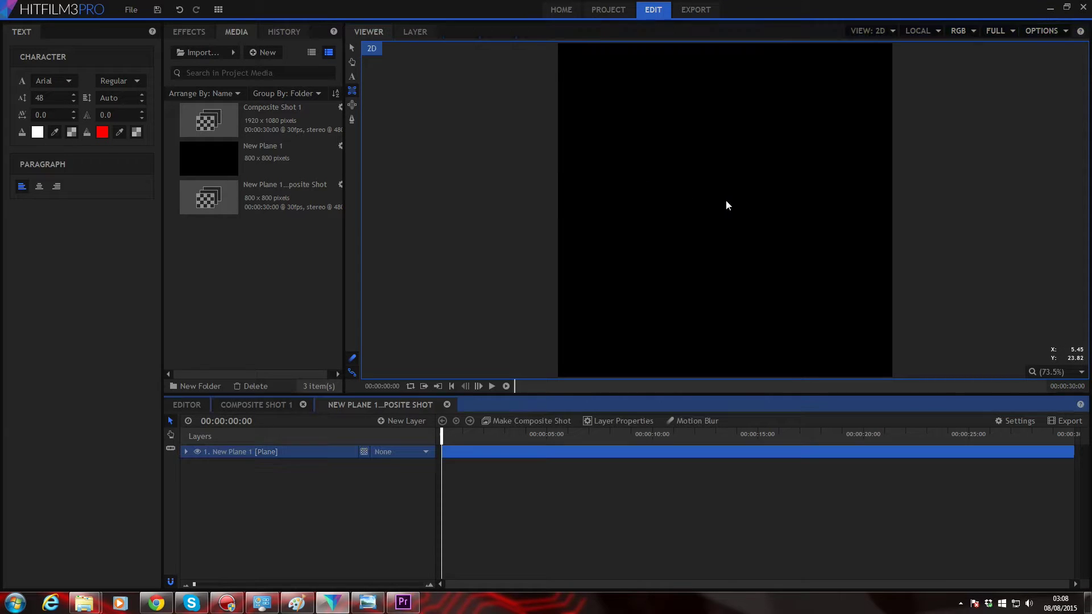
pyautogui.moveTo(723, 205); pyautogui.dragTo(726, 383)
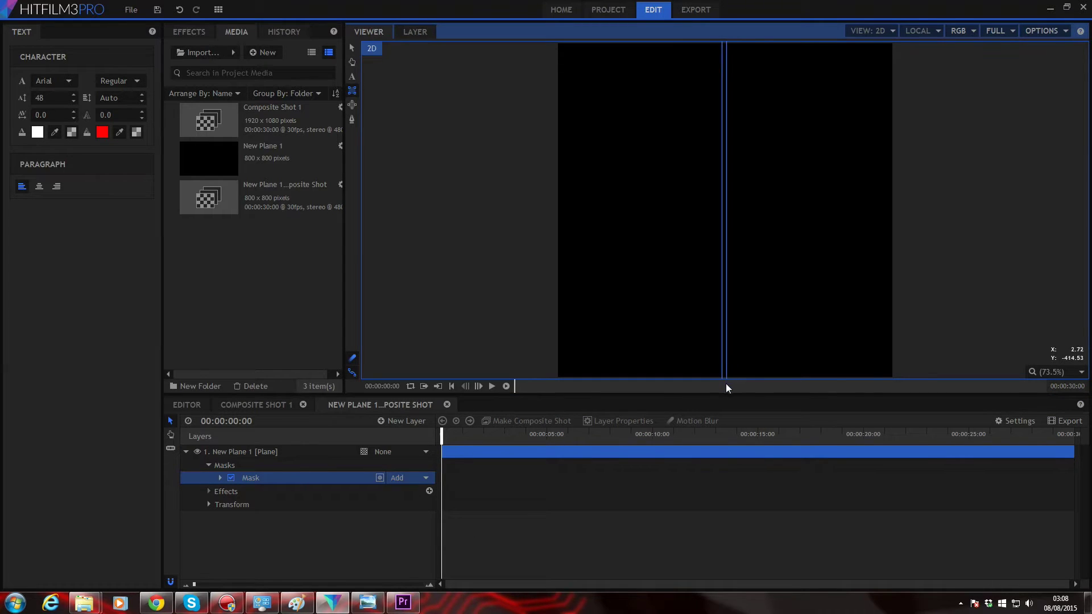
pyautogui.click(380, 478)
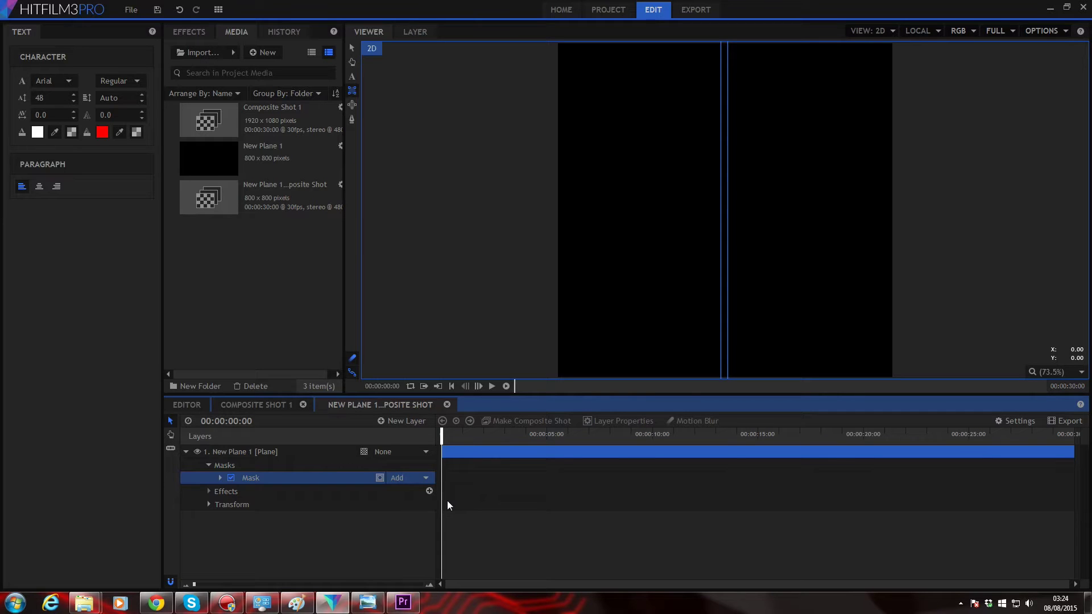
# Add a Particle Simulator layer to Composite Shot 1 from Particles & Simulation effects
pyautogui.click(263, 407)
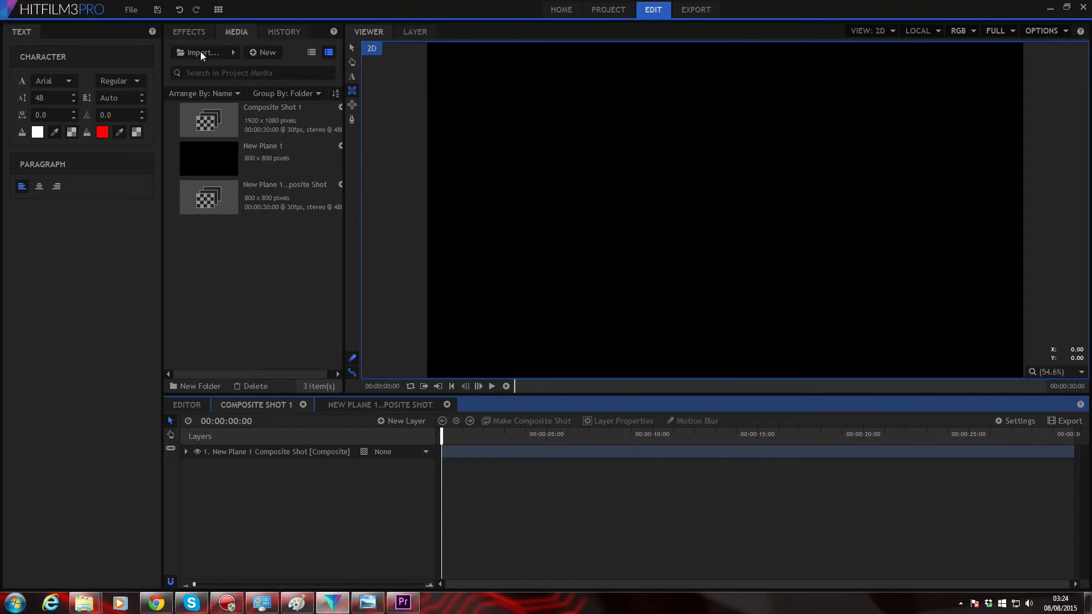
pyautogui.click(193, 32)
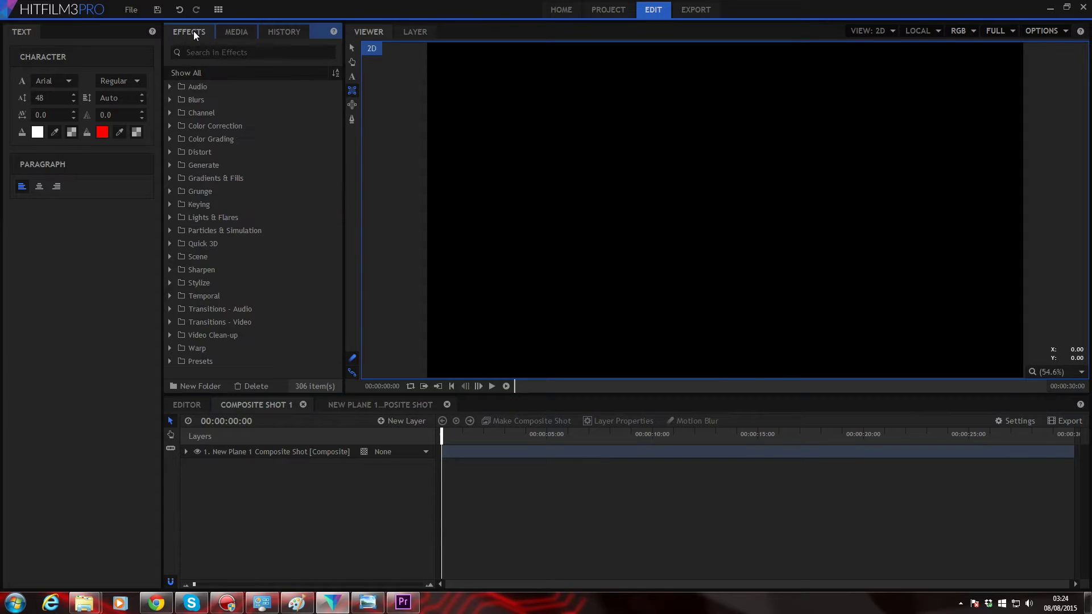
pyautogui.click(171, 232)
pyautogui.moveTo(220, 310); pyautogui.dragTo(232, 497)
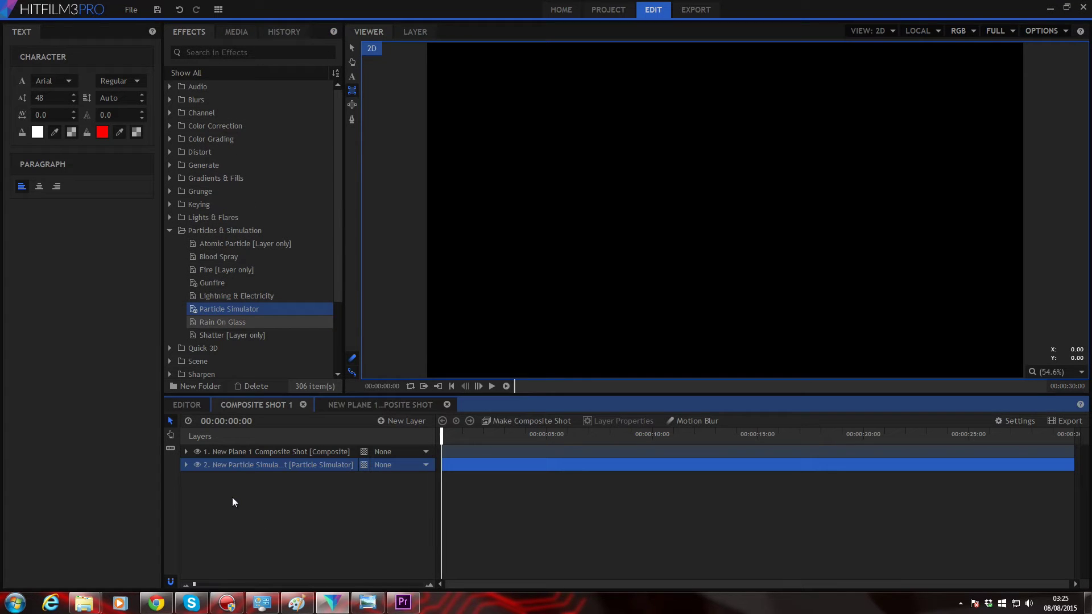
# Set the emitter trajectory to Cone with a Radius of 0.0
pyautogui.click(186, 465)
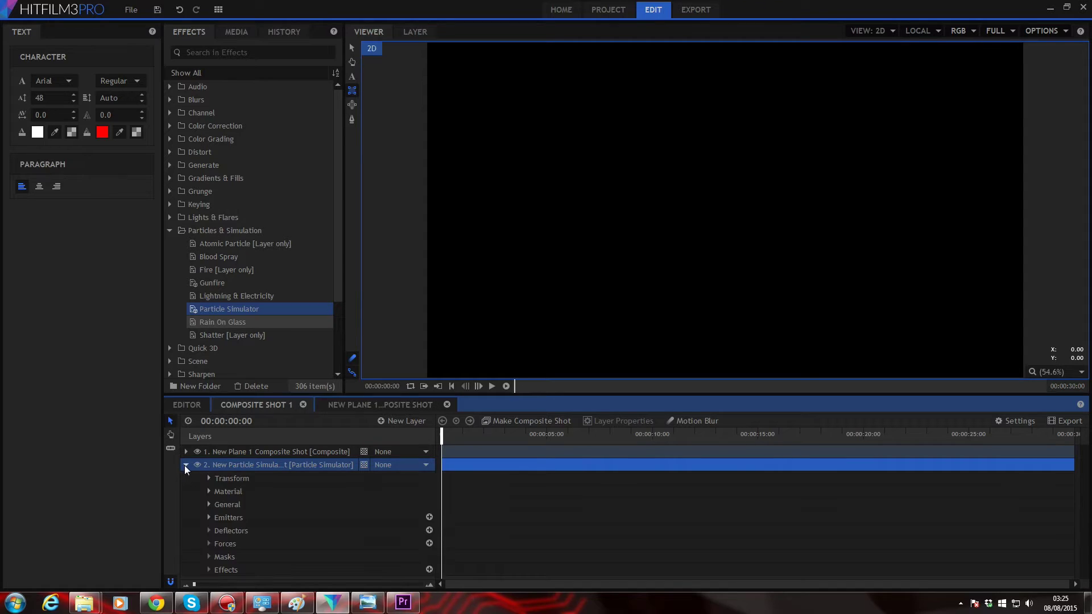
pyautogui.click(209, 518)
pyautogui.click(220, 530)
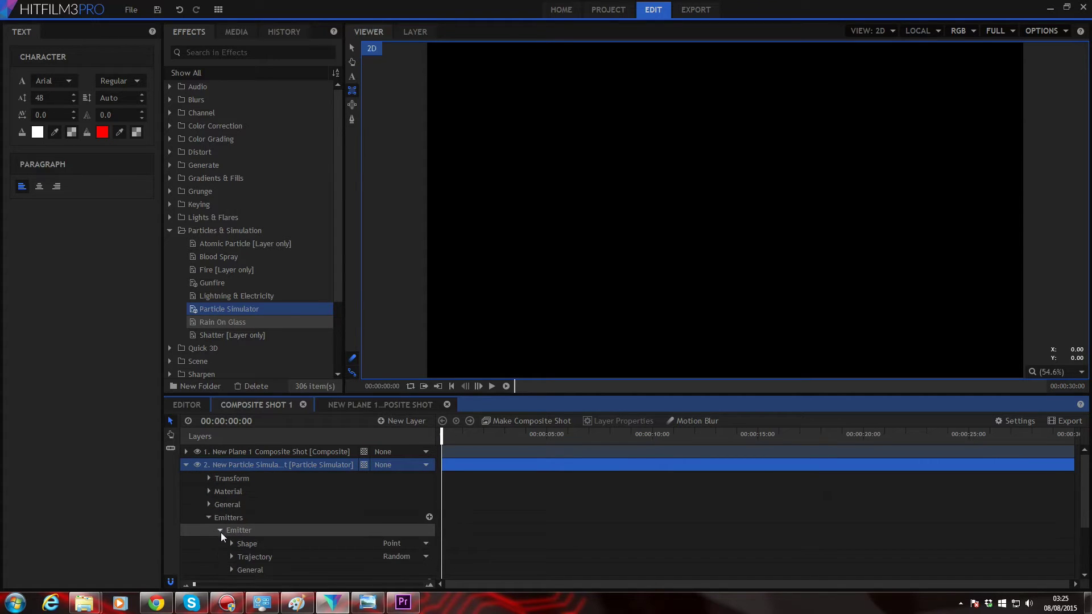
pyautogui.scroll(-1, 221, 533)
pyautogui.click(388, 525)
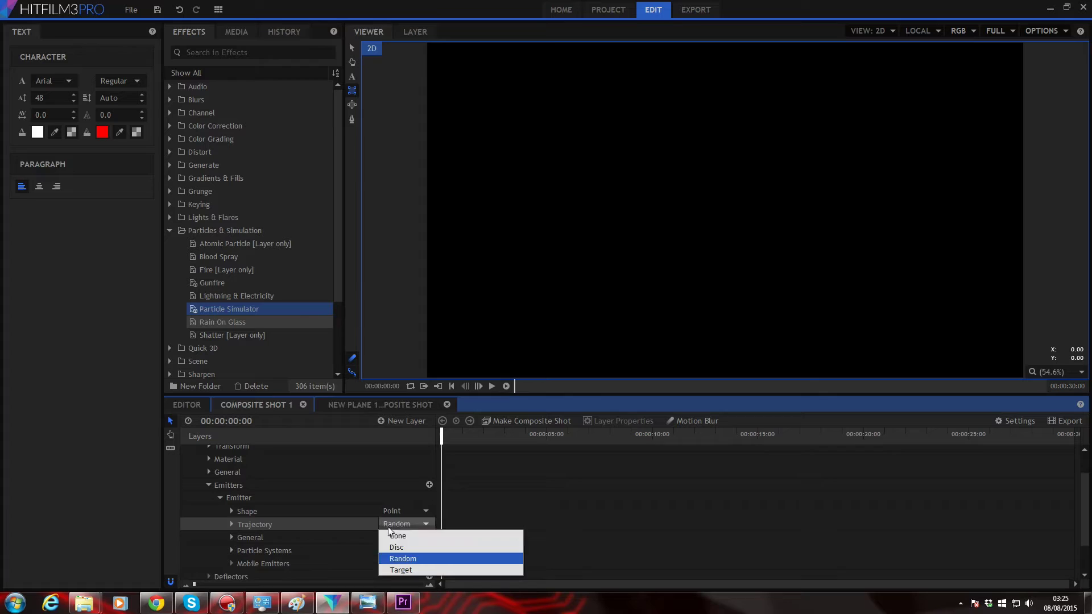
pyautogui.click(403, 536)
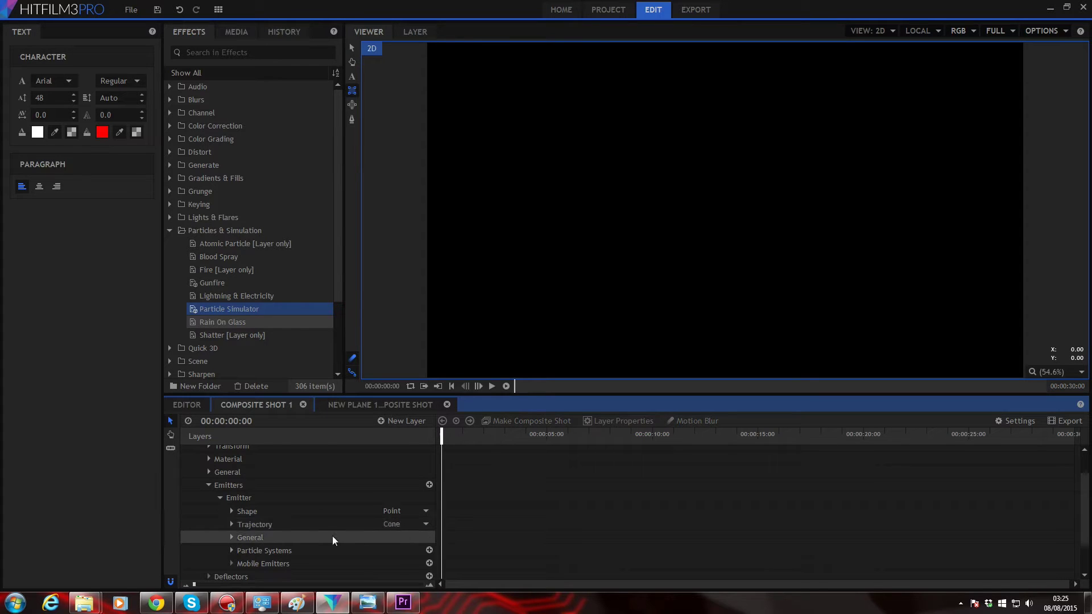
pyautogui.click(231, 524)
pyautogui.scroll(-1, 270, 526)
pyautogui.click(409, 558)
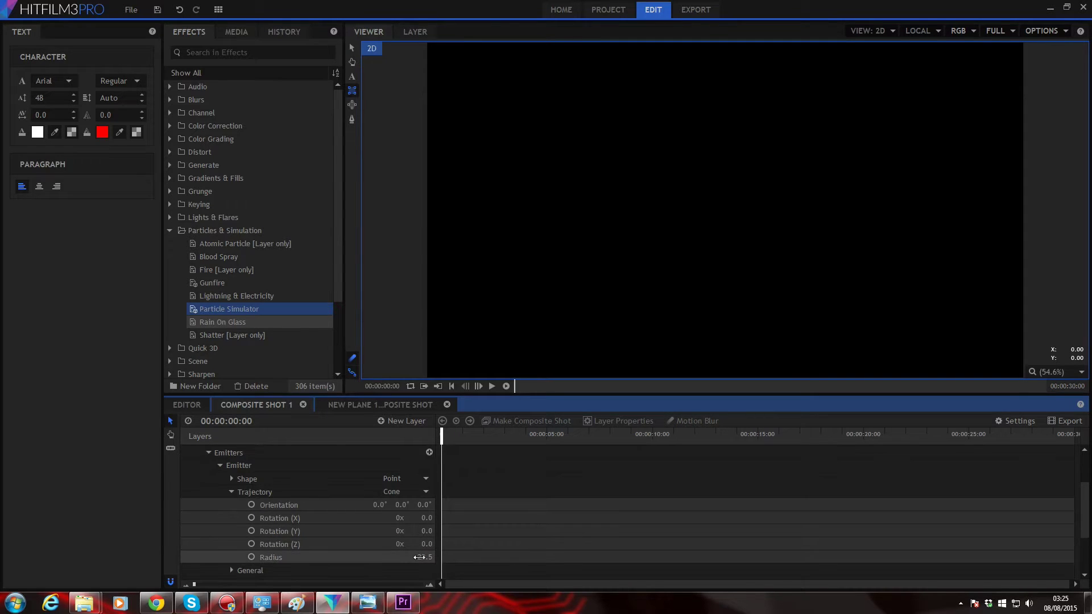
pyautogui.scroll(-2, 232, 514)
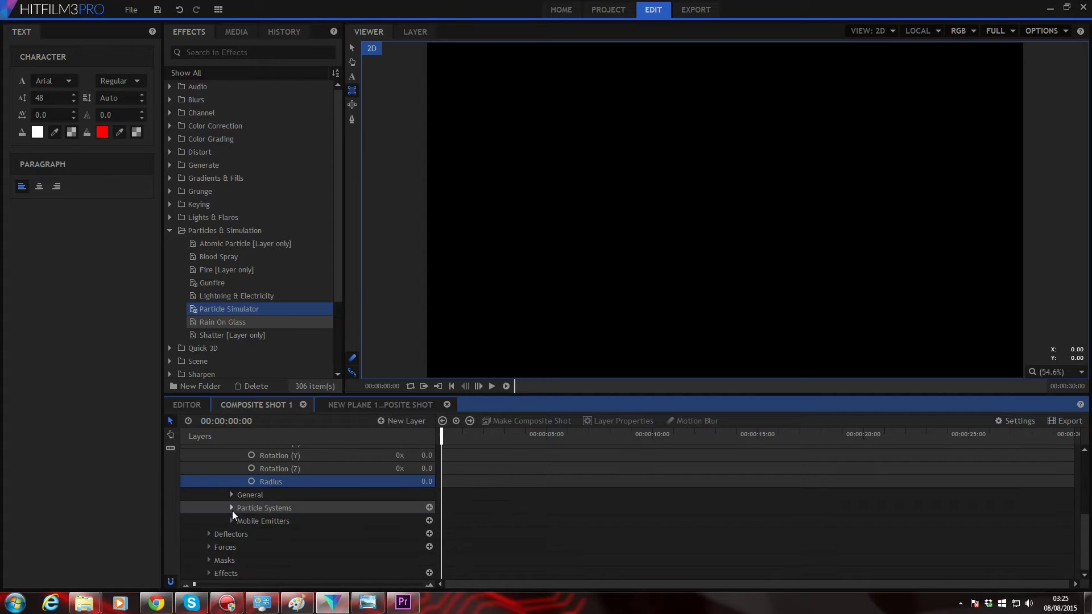
# Set the particle system's Particles Per Second to 20
pyautogui.click(232, 510)
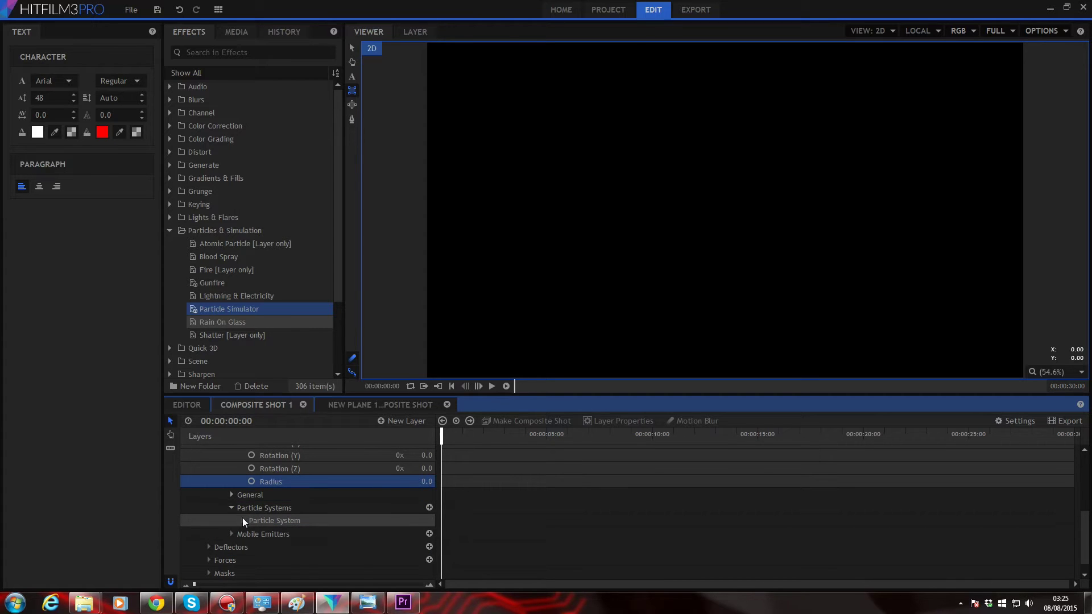
pyautogui.click(243, 519)
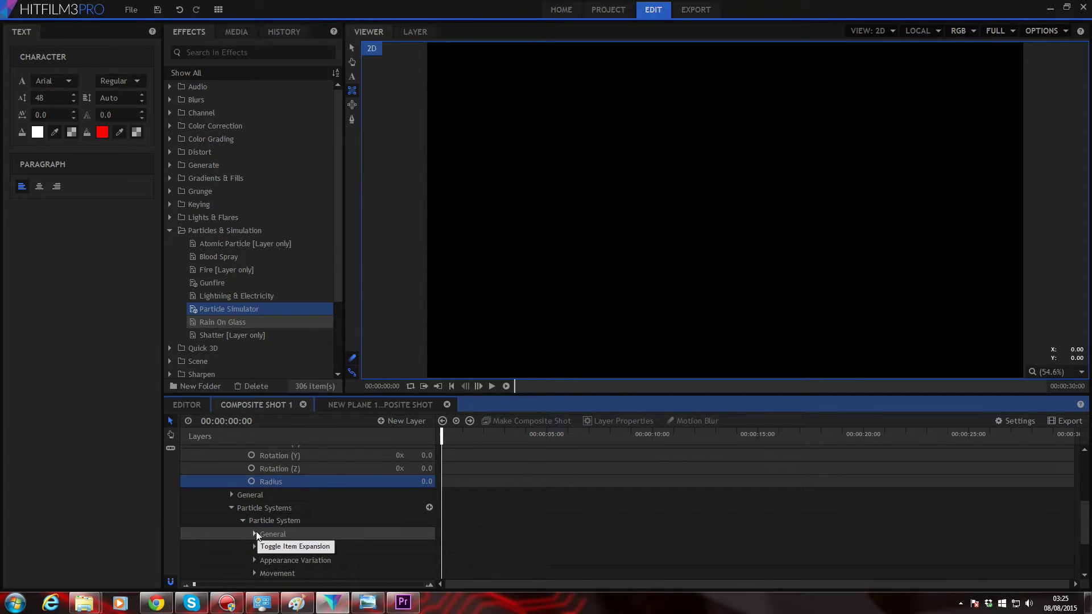
pyautogui.click(254, 533)
pyautogui.scroll(-3, 293, 528)
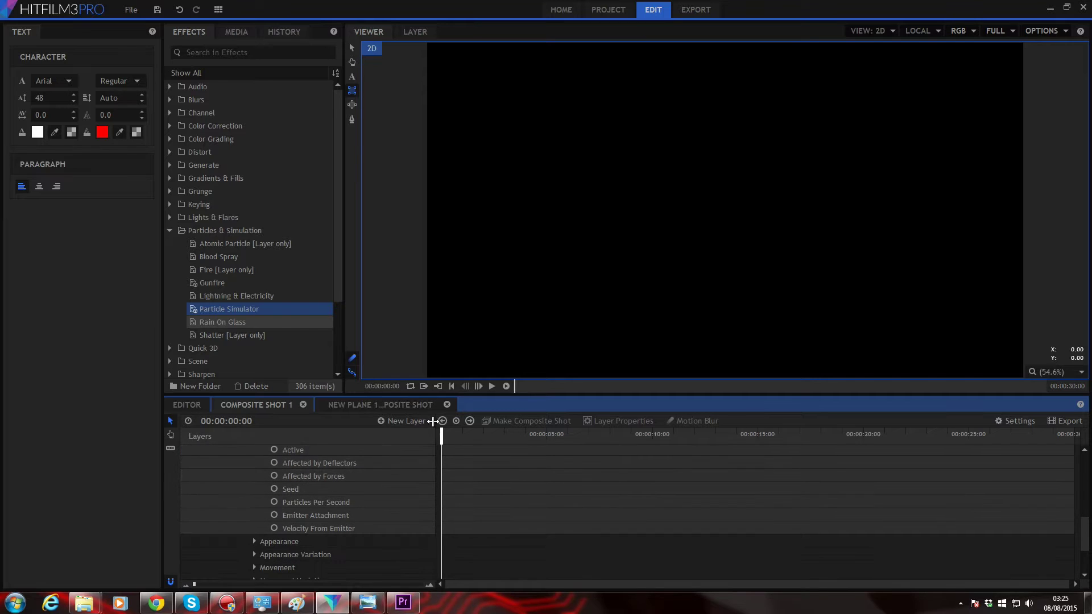
pyautogui.moveTo(439, 421); pyautogui.dragTo(532, 420)
pyautogui.doubleClick(514, 501)
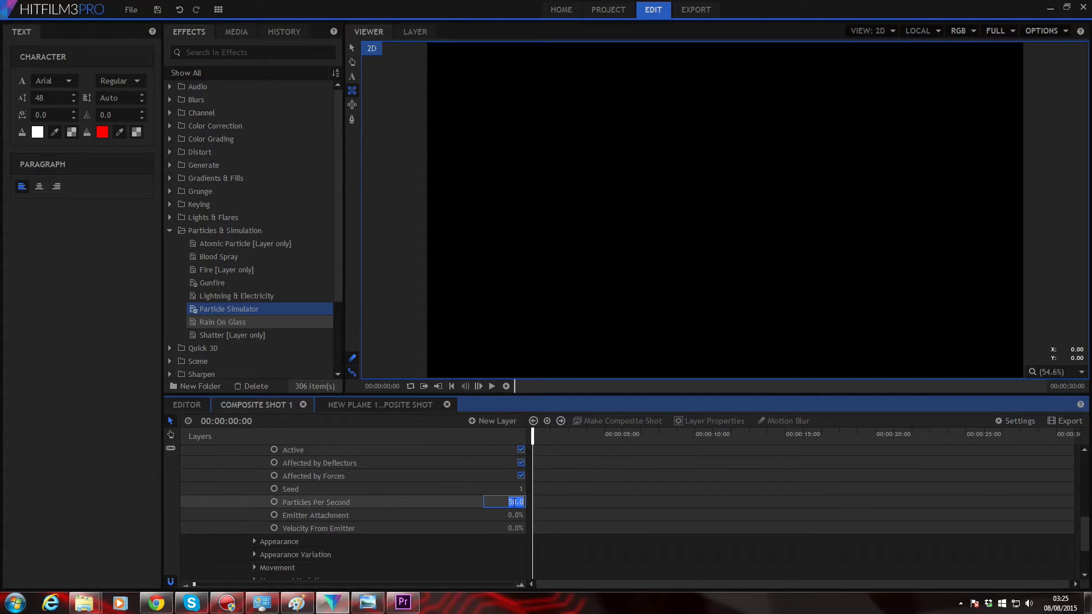
pyautogui.press('Return')
# Texture the particles with the New Plane 1 Composite Shot layer
pyautogui.click(253, 542)
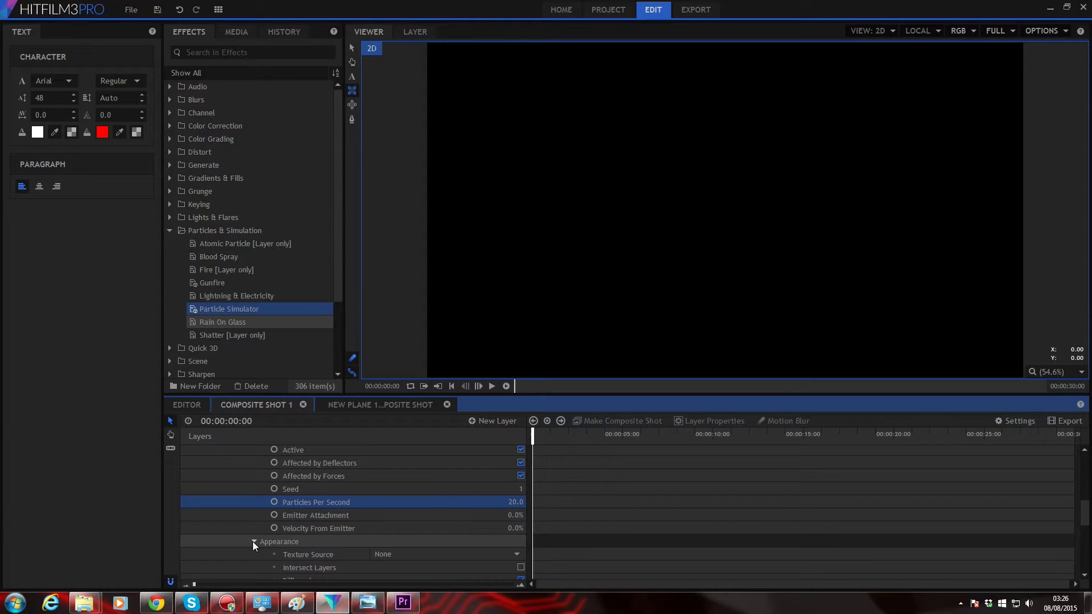
pyautogui.click(376, 555)
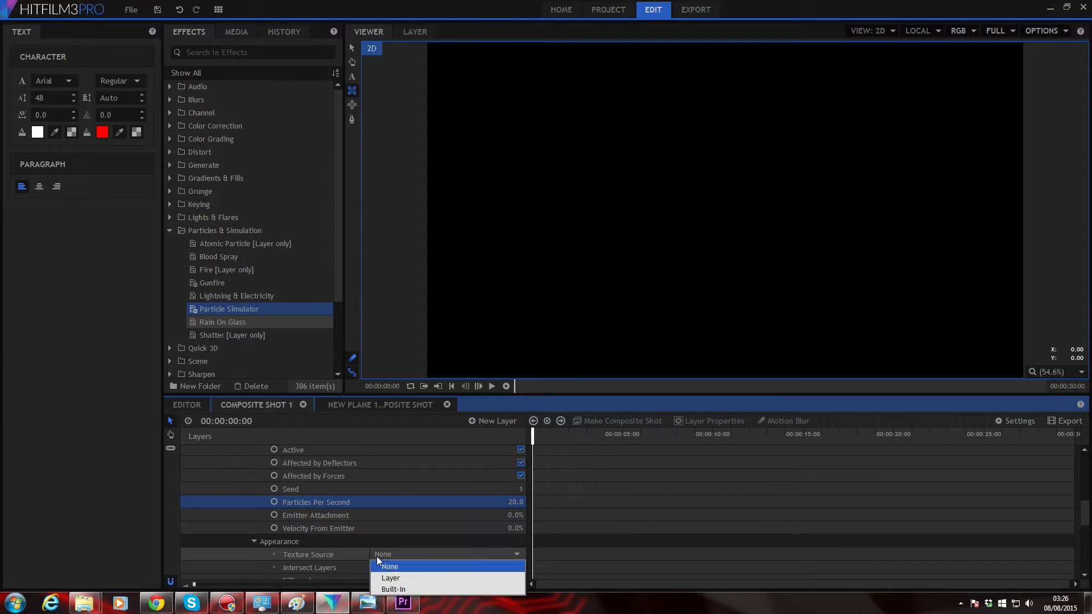
pyautogui.click(390, 578)
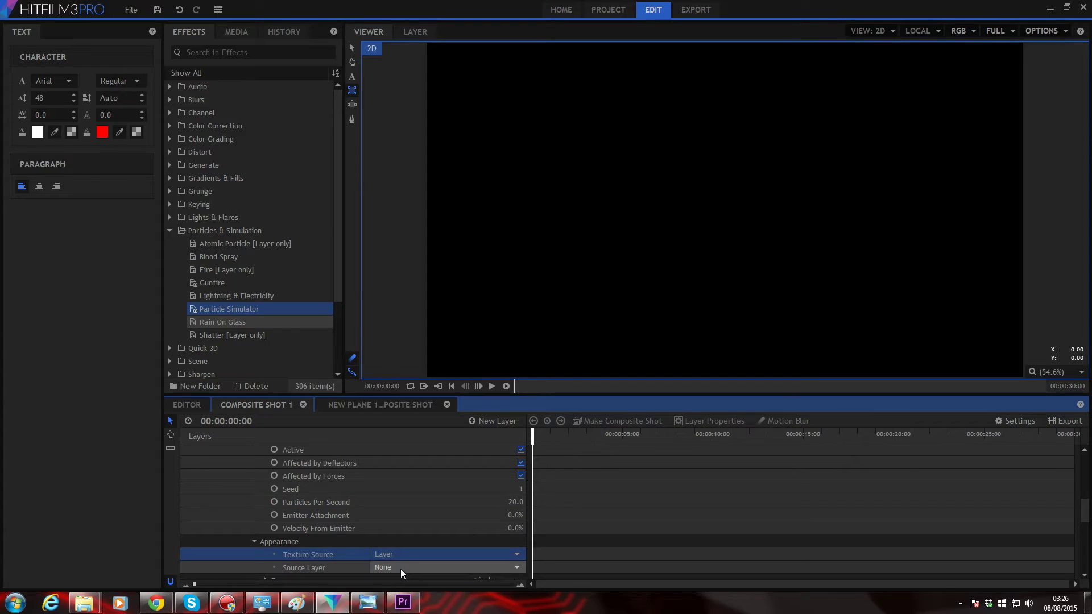
pyautogui.click(400, 567)
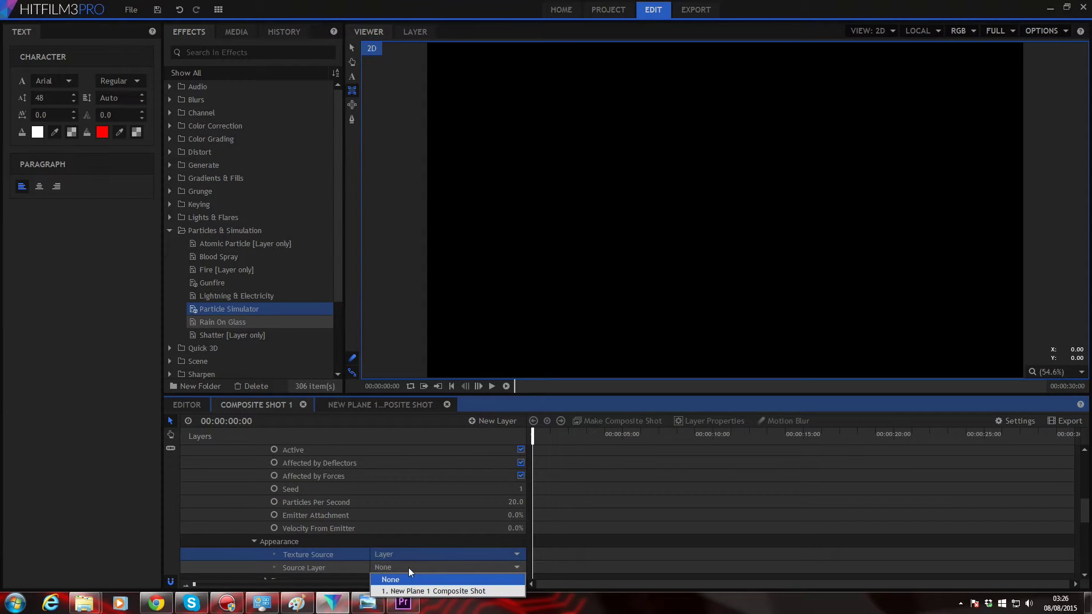
pyautogui.click(421, 590)
pyautogui.scroll(-1, 461, 532)
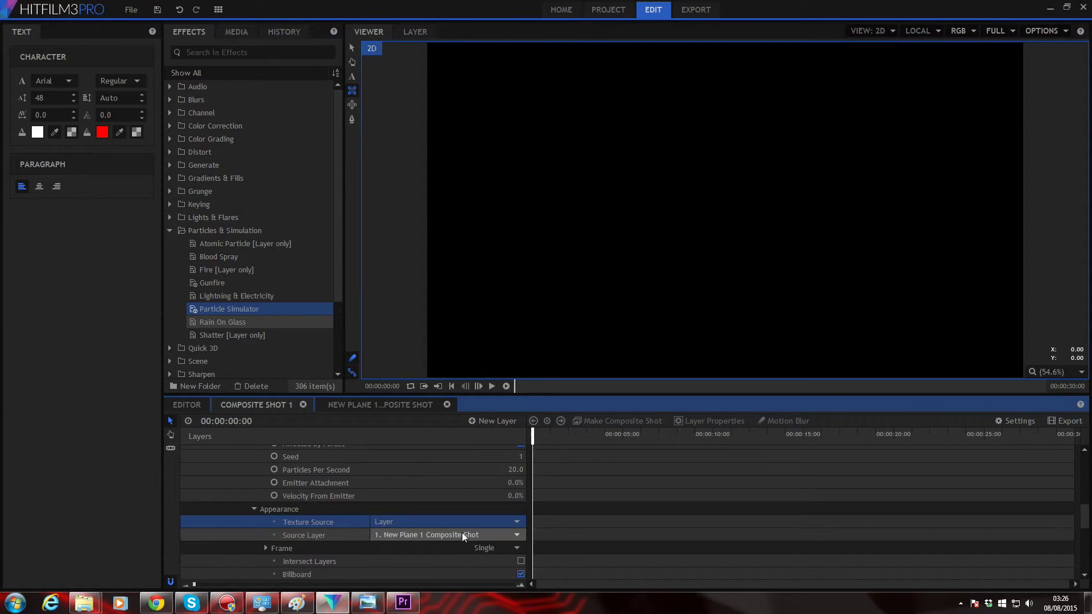
pyautogui.scroll(-4, 462, 532)
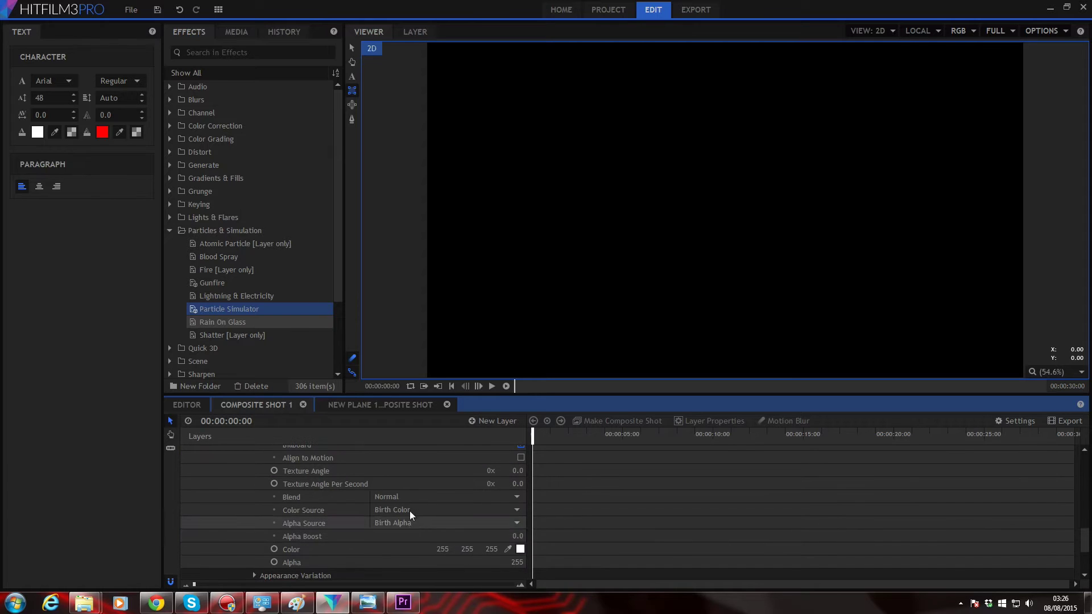
# Set particle blend mode to Add and Color Source to Texture Color
pyautogui.click(415, 499)
pyautogui.click(415, 516)
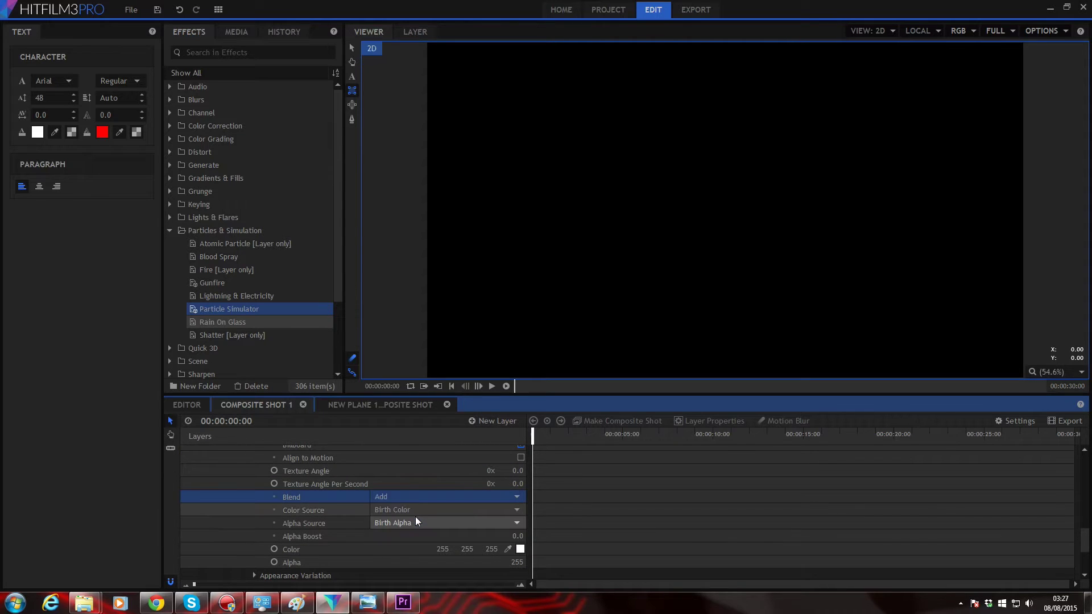
pyautogui.click(415, 511)
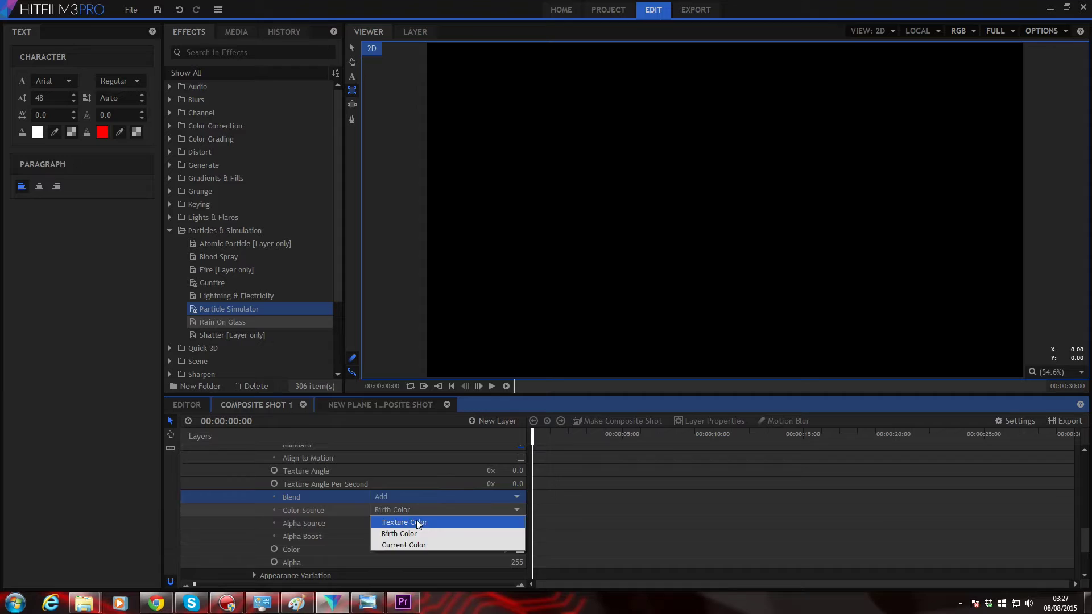
pyautogui.click(417, 520)
pyautogui.scroll(-3, 417, 521)
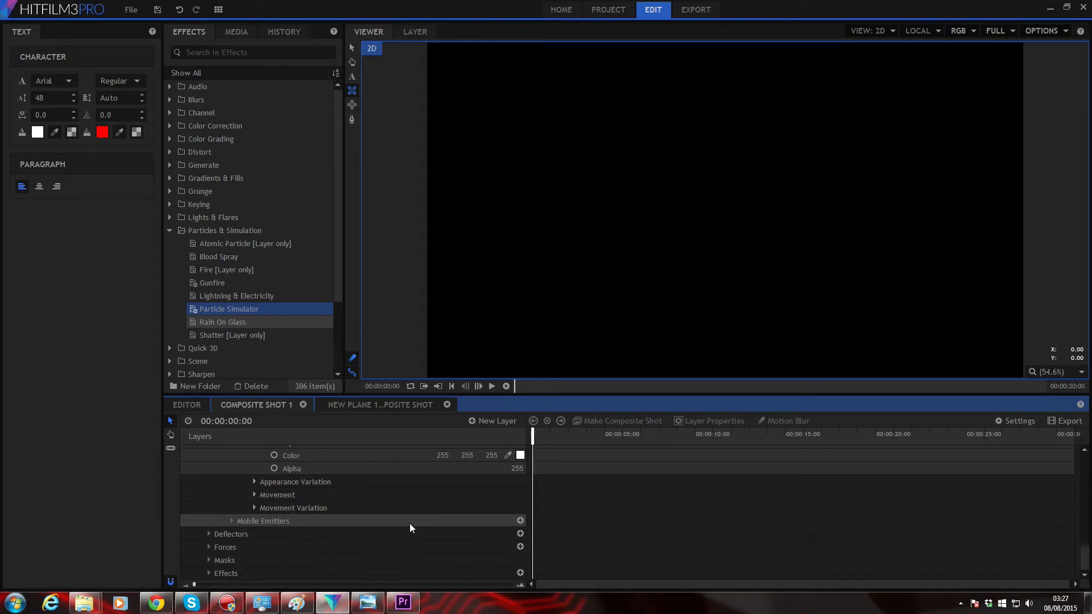
# Set particle Movement Scale to 370% and Speed to 3000
pyautogui.click(256, 495)
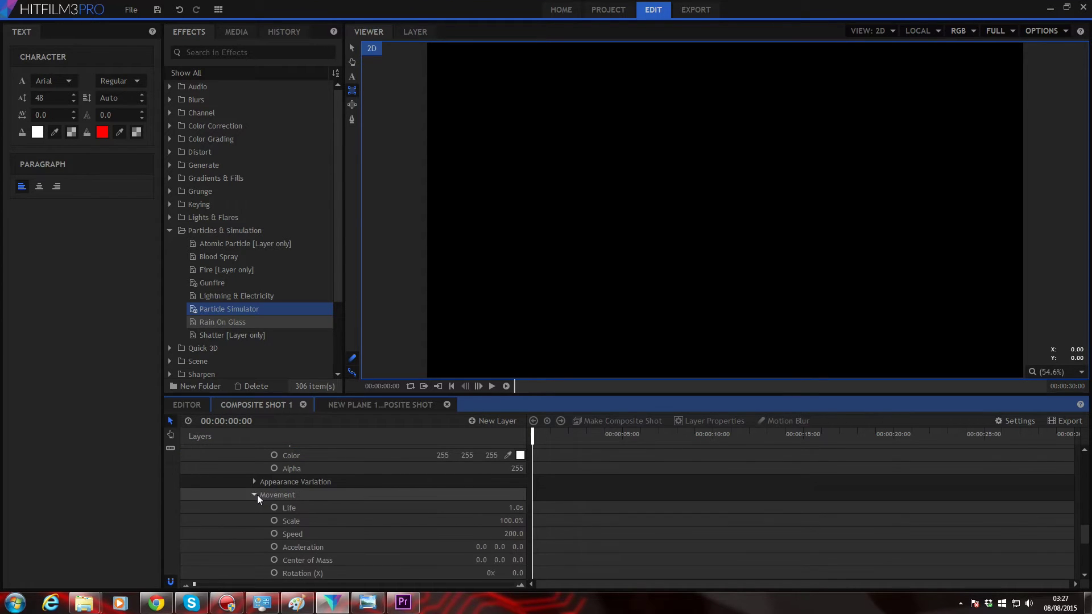
pyautogui.click(514, 521)
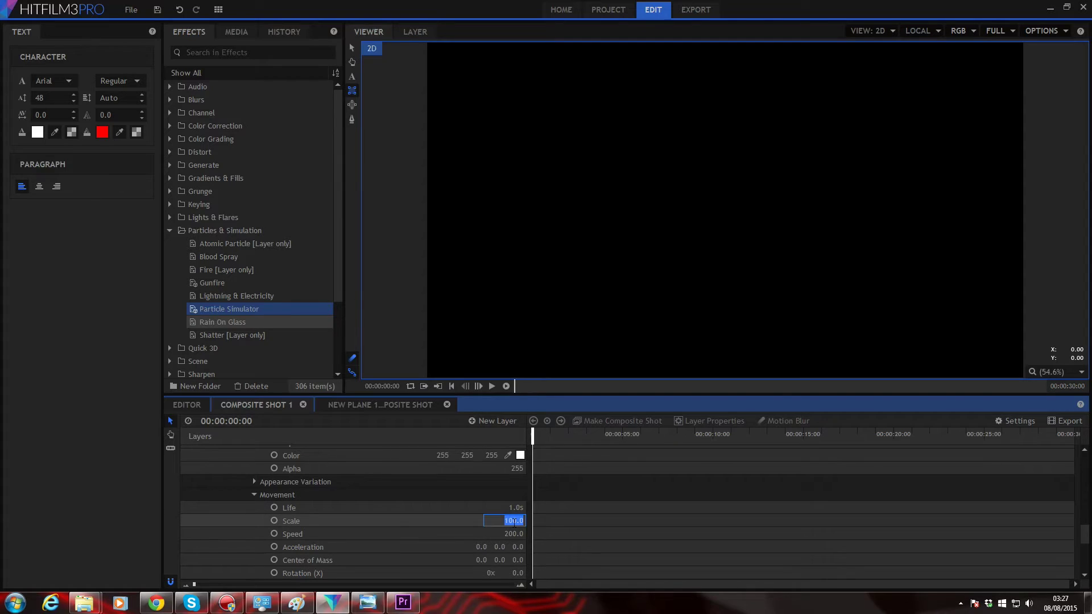
pyautogui.write('370')
pyautogui.press('Return')
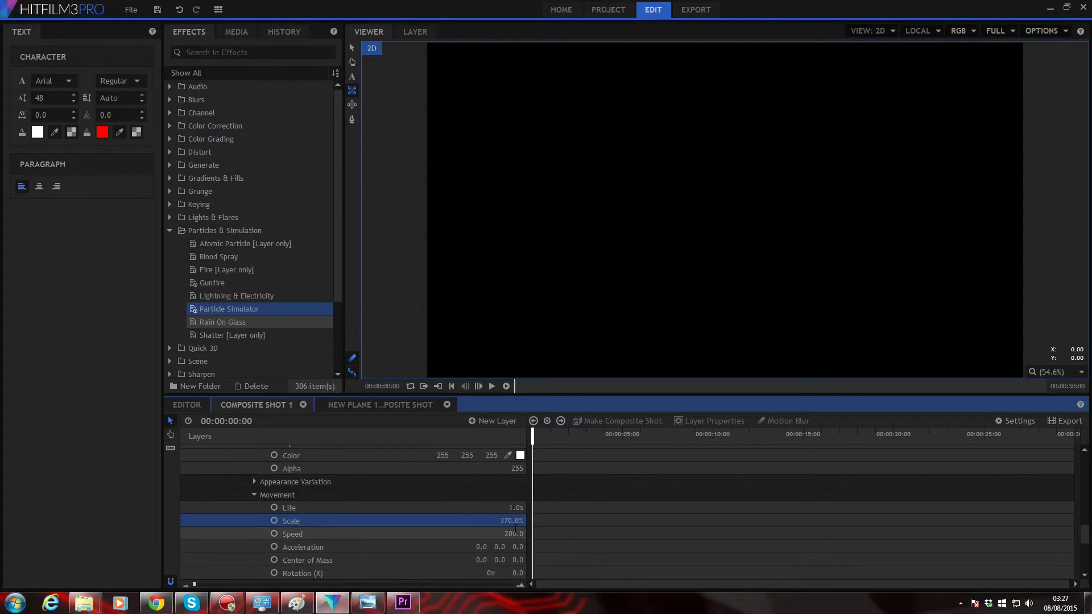
pyautogui.click(515, 533)
pyautogui.write('3000')
pyautogui.press('Return')
pyautogui.scroll(-1, 372, 513)
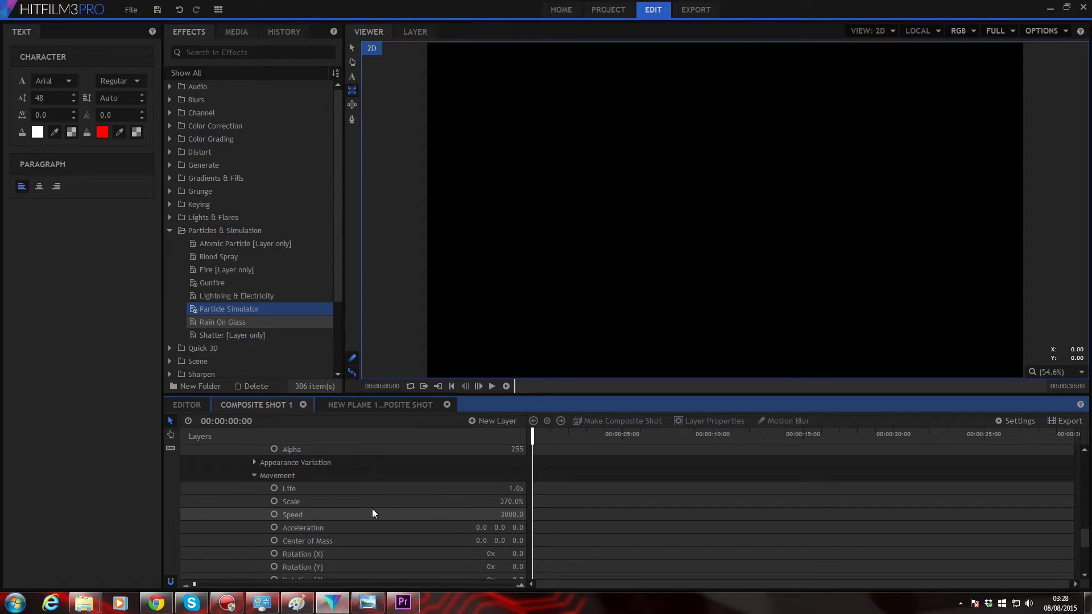
# Set the texture Frame to Animated and enable keyframing on Start Frame
pyautogui.scroll(7, 373, 513)
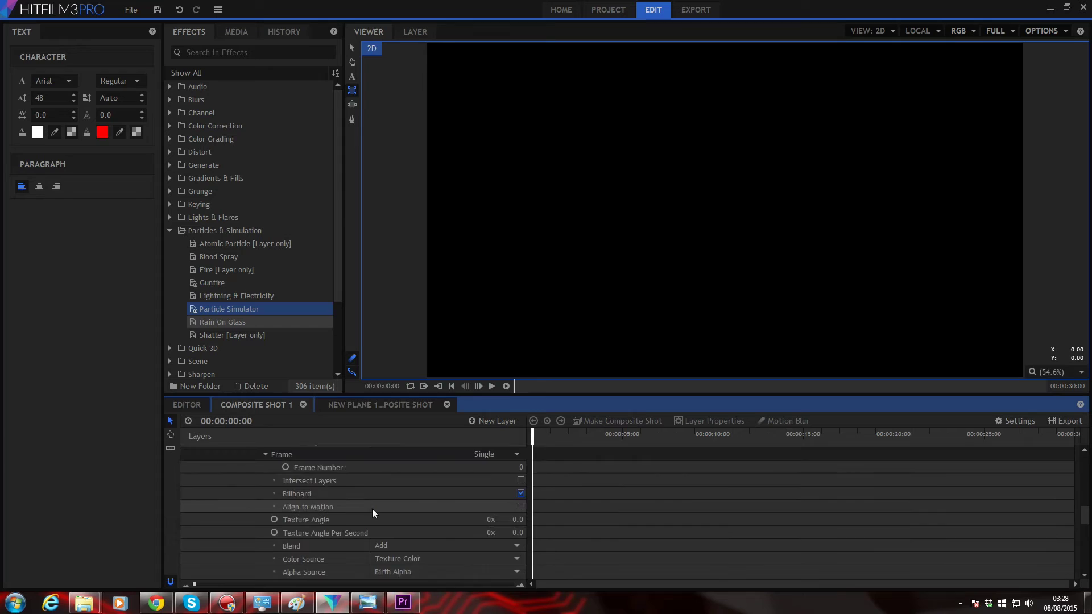
pyautogui.scroll(2, 372, 509)
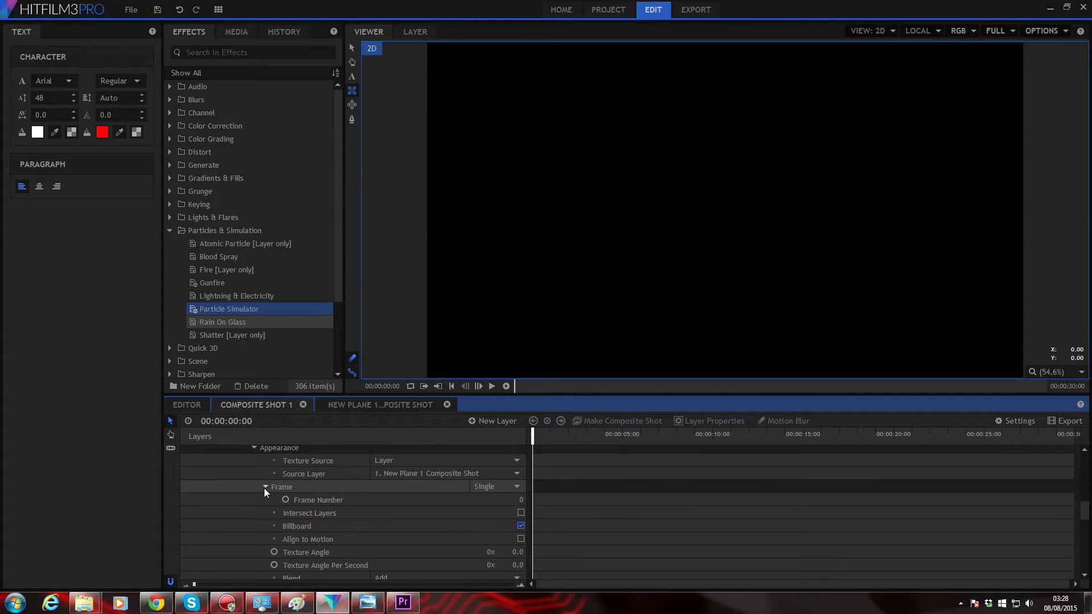
pyautogui.click(477, 489)
pyautogui.click(482, 518)
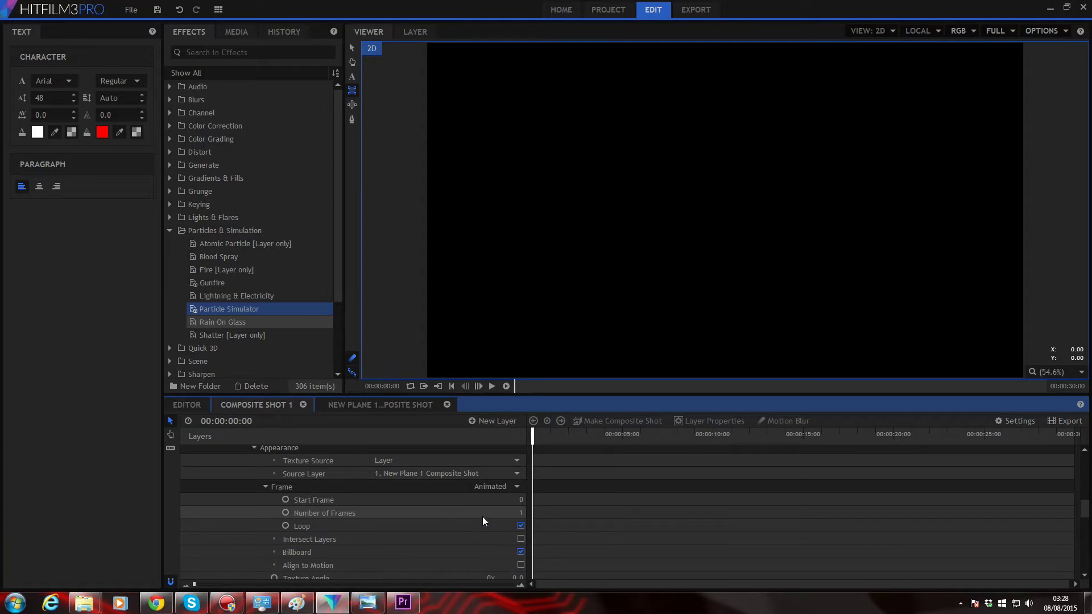
pyautogui.click(286, 500)
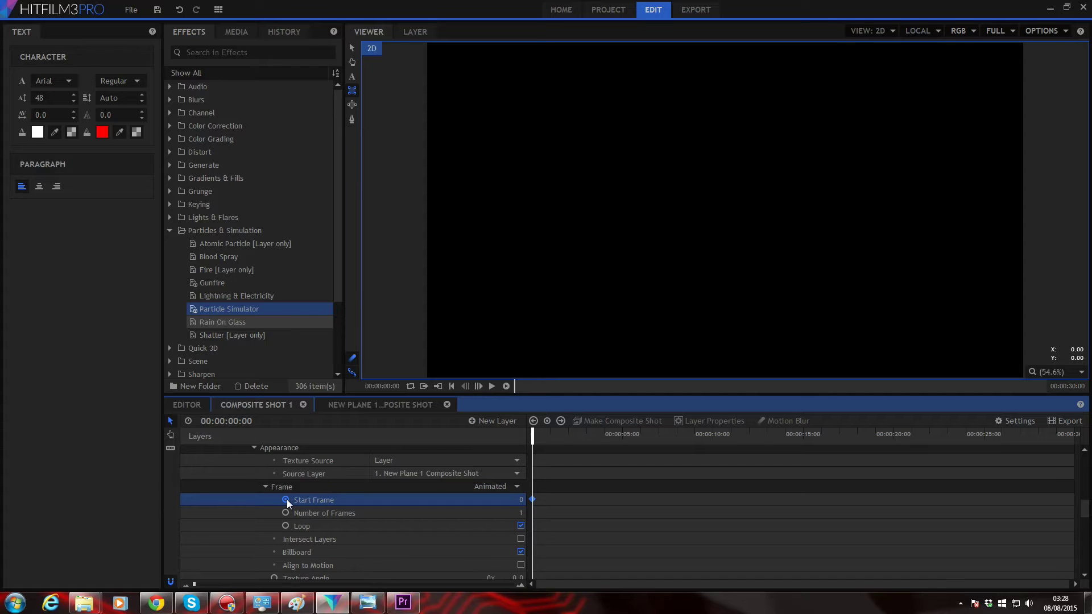
# Key a Start Frame value of 900 at 4 seconds
pyautogui.click(537, 437)
pyautogui.moveTo(536, 437); pyautogui.dragTo(604, 436)
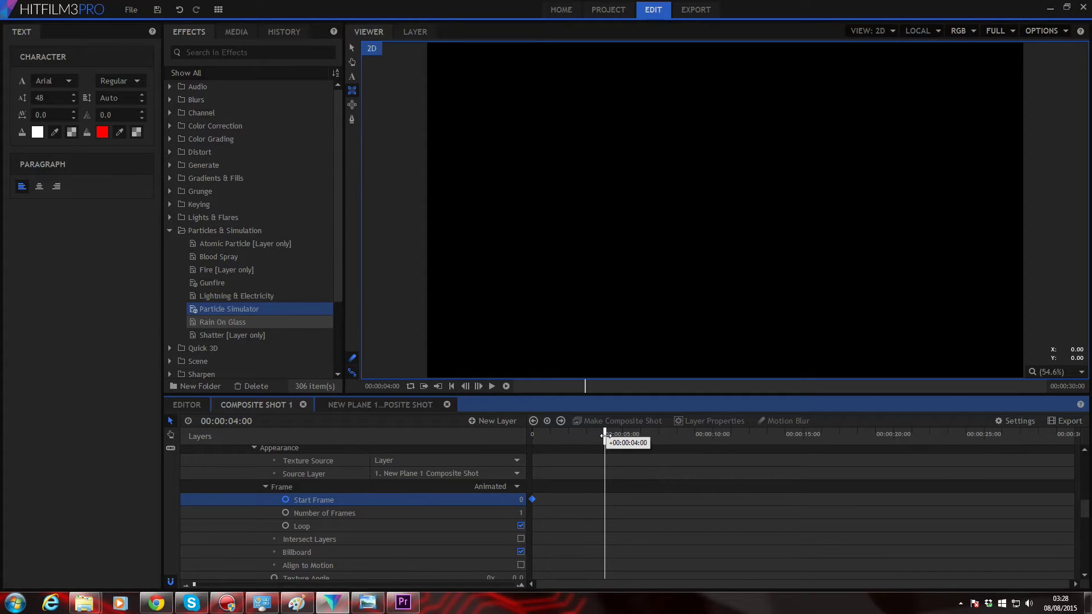
pyautogui.click(521, 499)
pyautogui.write('100')
pyautogui.press('Return')
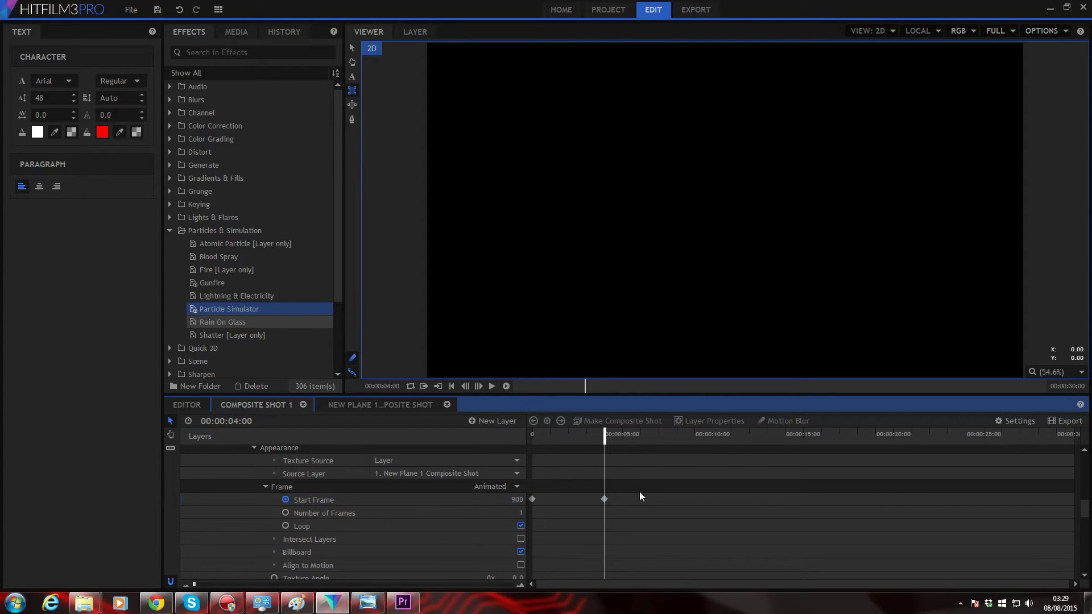
# Copy the two Start Frame keyframes and paste them at 8 seconds
pyautogui.moveTo(639, 491); pyautogui.dragTo(531, 499)
pyautogui.rightClick(531, 499)
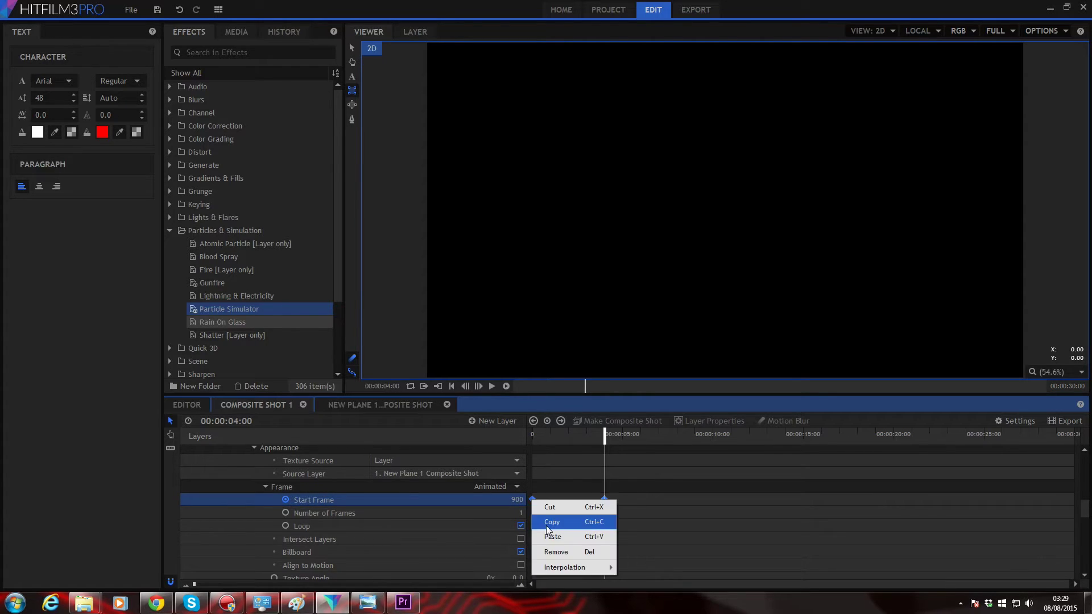
pyautogui.click(548, 521)
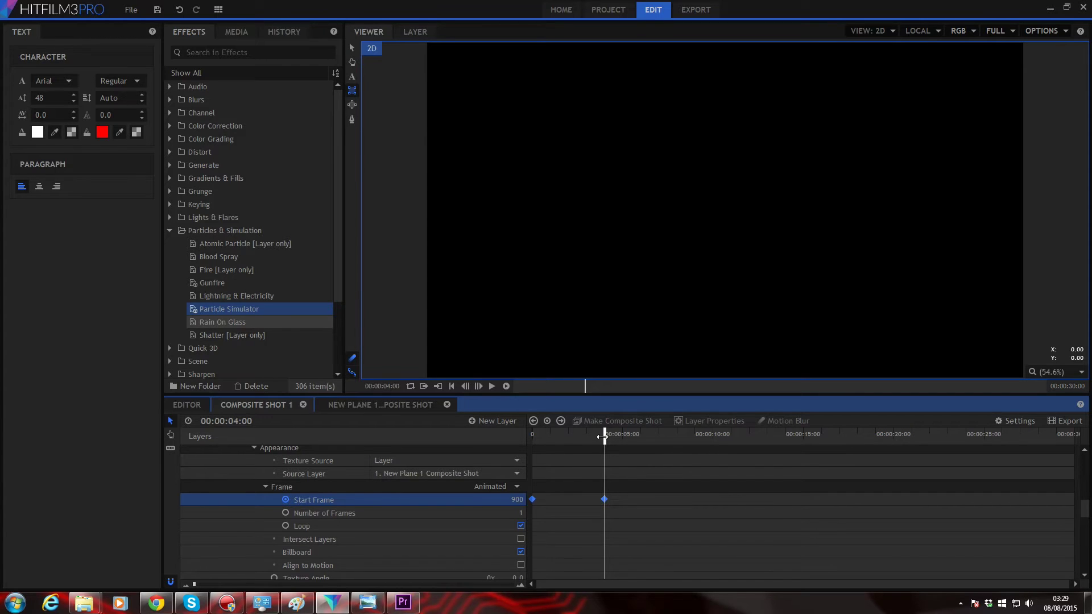
pyautogui.moveTo(601, 437); pyautogui.dragTo(676, 438)
pyautogui.rightClick(680, 496)
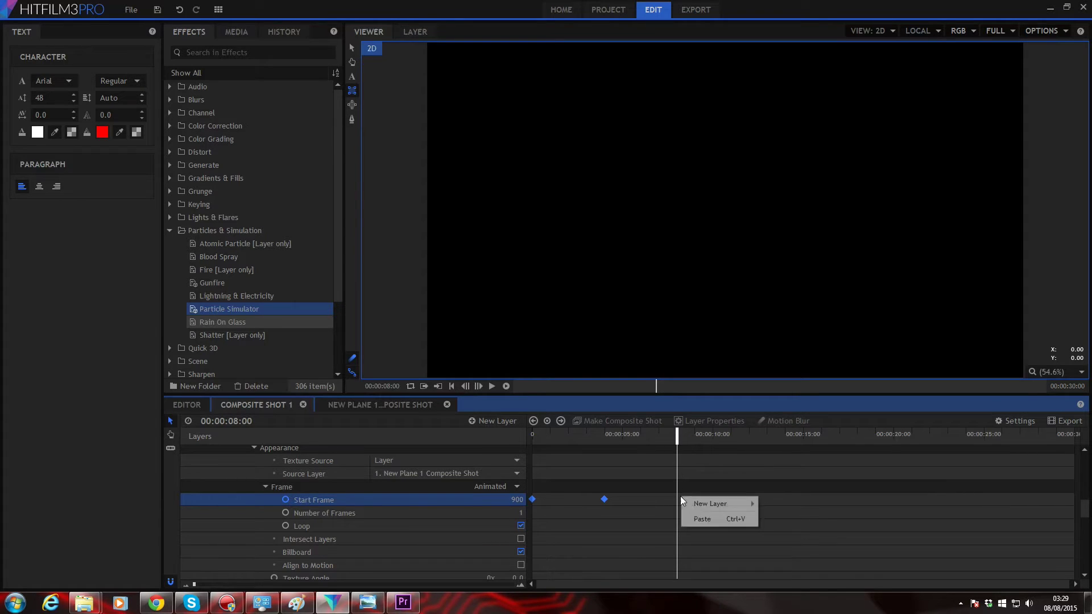
pyautogui.click(702, 516)
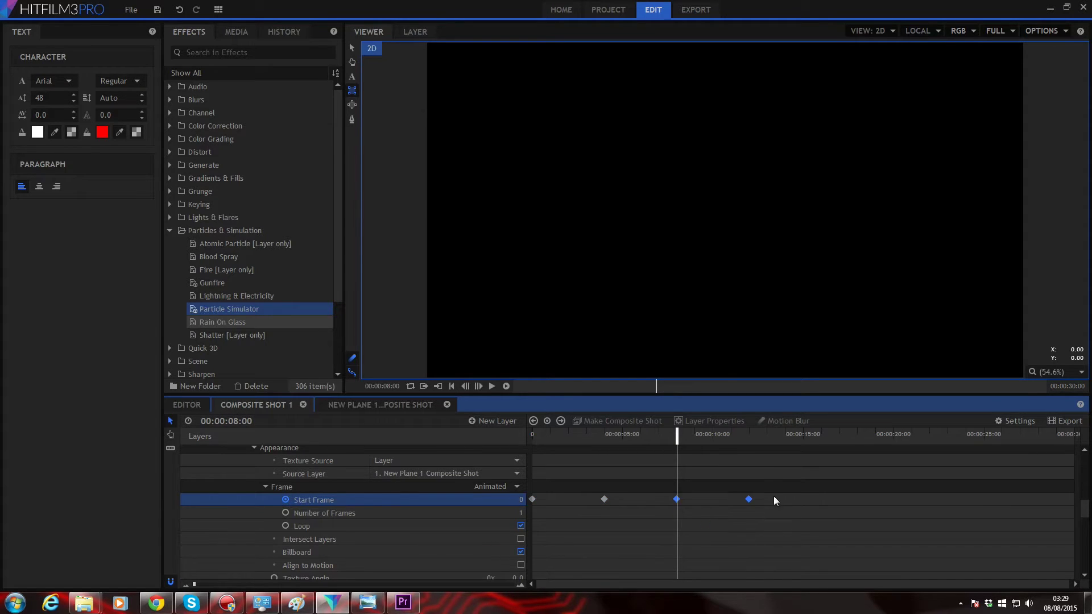
# Copy all four Start Frame keyframes and paste them at 16 seconds
pyautogui.moveTo(779, 496); pyautogui.dragTo(532, 502)
pyautogui.hotkey('ctrl', 'c')
pyautogui.click(821, 436)
pyautogui.rightClick(826, 497)
pyautogui.click(834, 516)
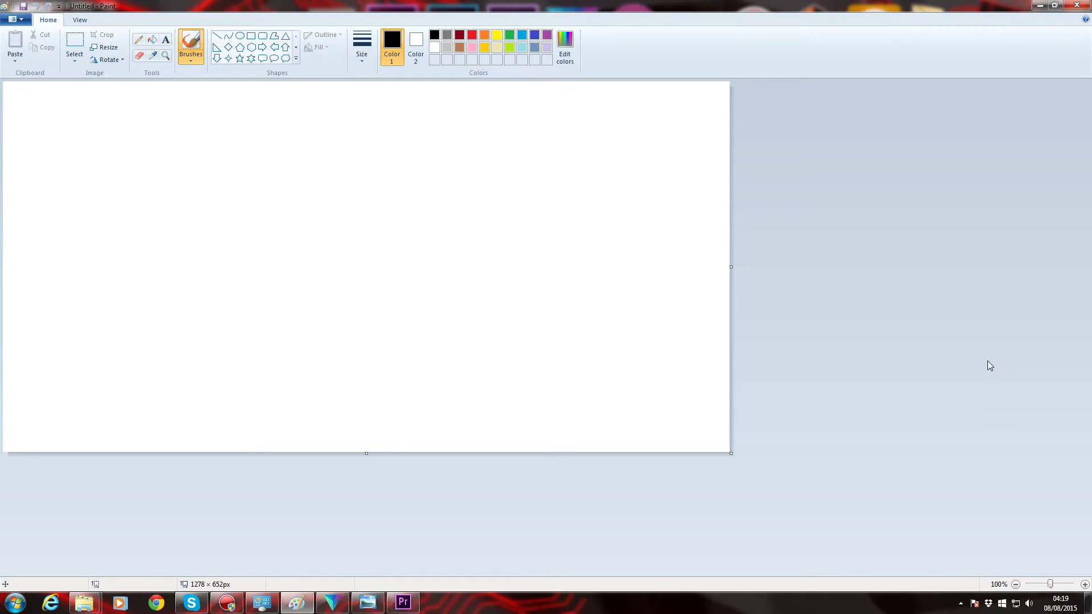
# Enlarge the Paint canvas to 7604 × 1036 px and fill it with black
pyautogui.click(1015, 585)
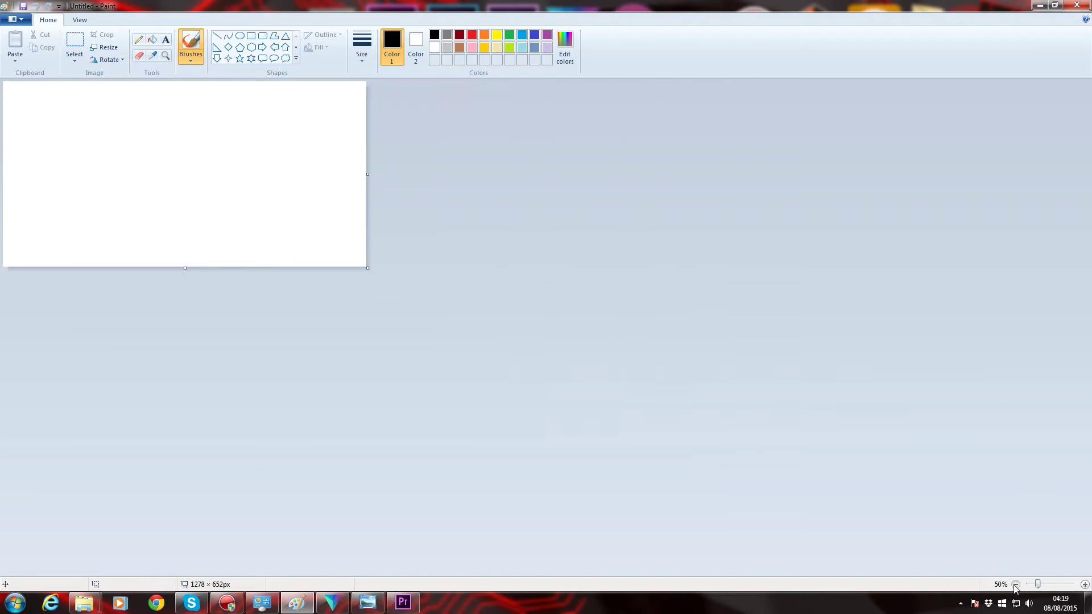
pyautogui.click(1014, 585)
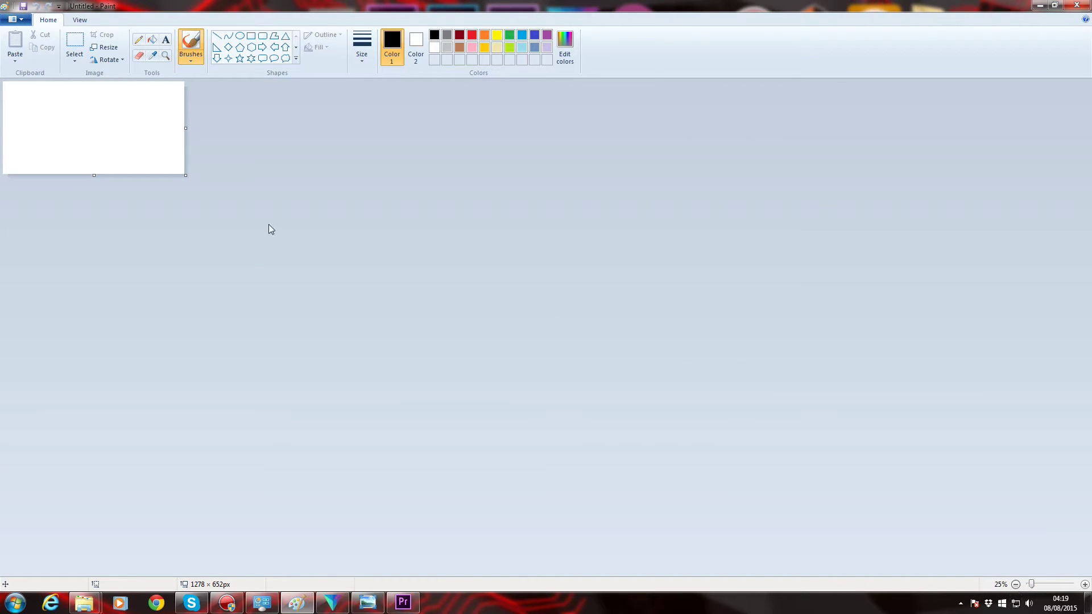
pyautogui.moveTo(185, 127); pyautogui.dragTo(1083, 210)
pyautogui.moveTo(543, 175); pyautogui.dragTo(542, 228)
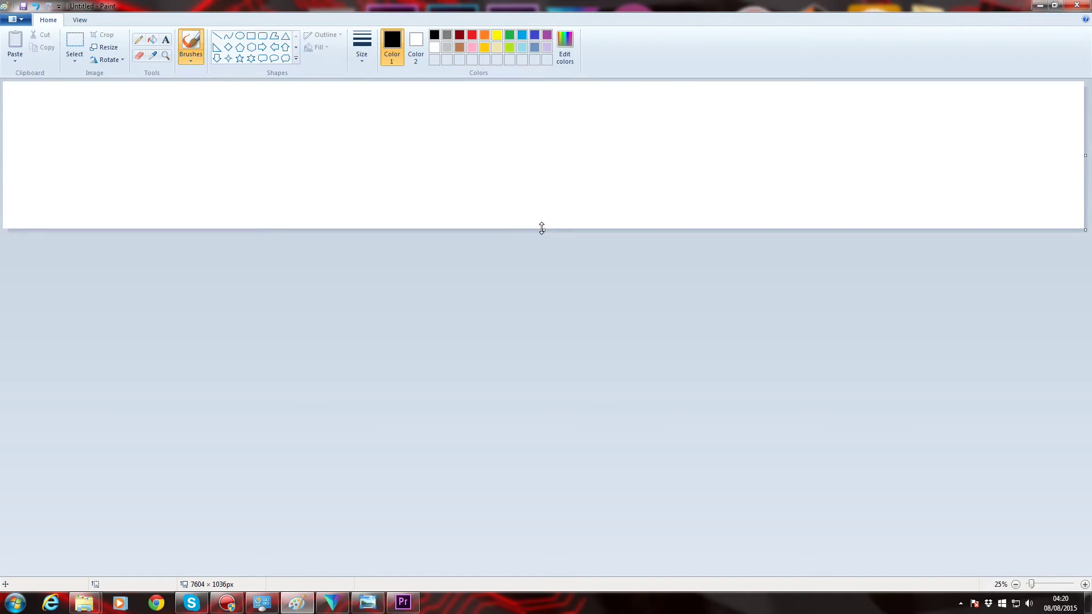
pyautogui.click(152, 39)
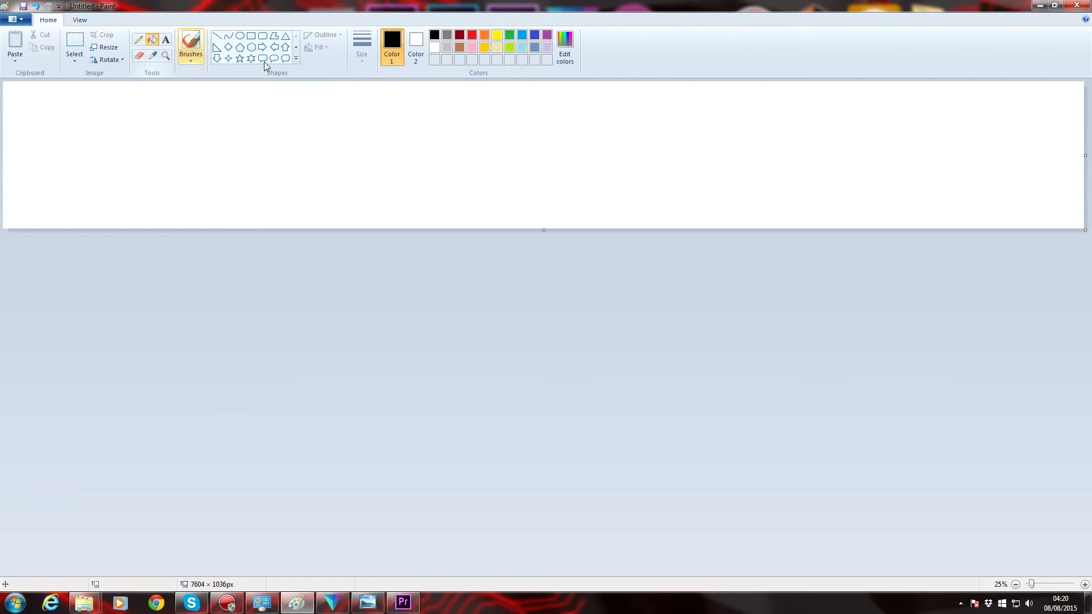
pyautogui.click(377, 138)
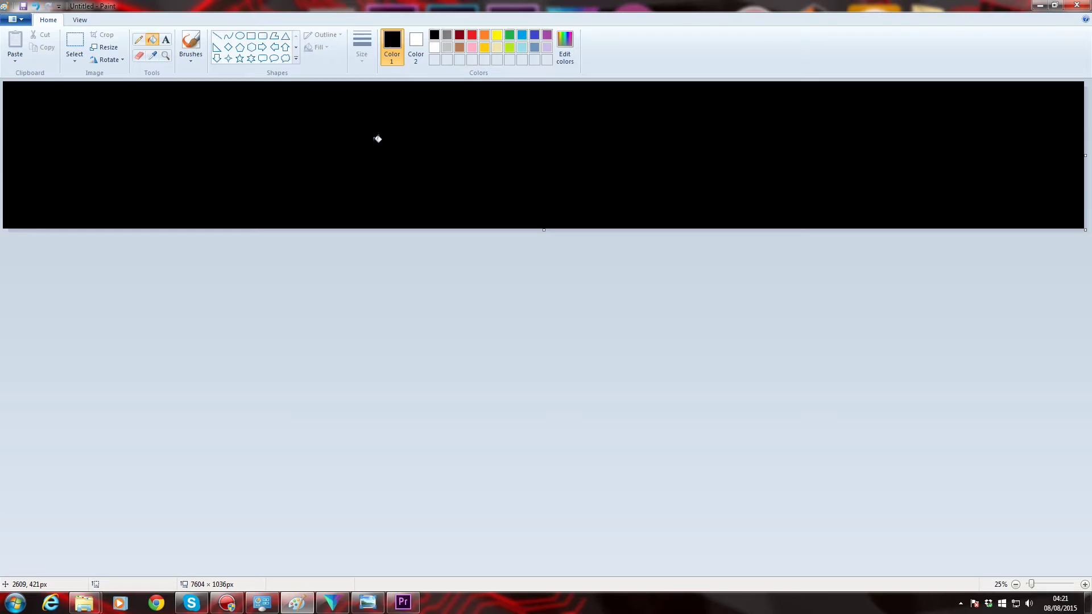
pyautogui.click(217, 36)
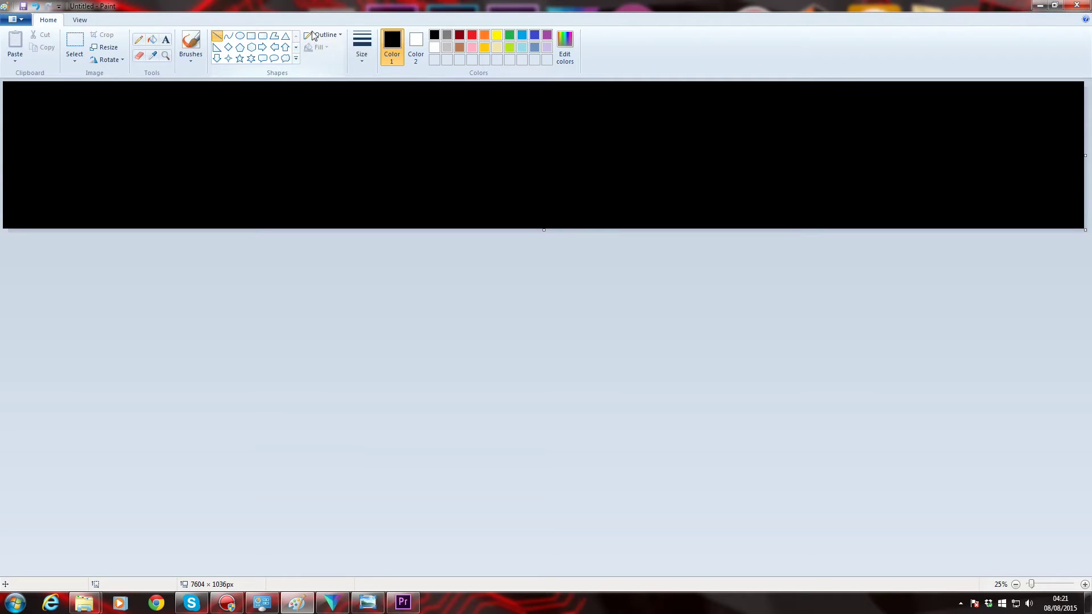
# Draw three light-grey horizontal rails with zig-zag diagonals between the top two
pyautogui.click(447, 48)
pyautogui.moveTo(14, 100); pyautogui.dragTo(1070, 101)
pyautogui.moveTo(12, 130); pyautogui.dragTo(1070, 129)
pyautogui.moveTo(12, 194); pyautogui.dragTo(1066, 194)
pyautogui.moveTo(97, 100); pyautogui.dragTo(142, 130)
pyautogui.moveTo(223, 130); pyautogui.dragTo(270, 101)
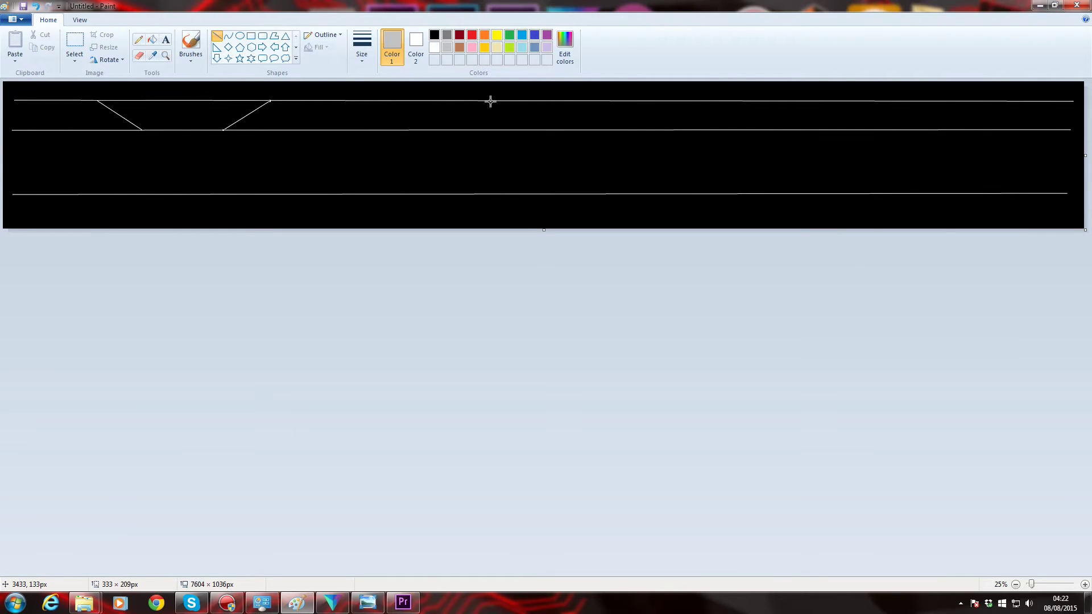
pyautogui.moveTo(489, 101)
pyautogui.mouseDown()
pyautogui.moveTo(676, 130)
pyautogui.moveTo(728, 101)
pyautogui.mouseUp()
# Add parallel slanted, fanning and converging grey lines between the lower rails
pyautogui.moveTo(296, 130)
pyautogui.mouseDown()
pyautogui.moveTo(325, 194)
pyautogui.moveTo(347, 194)
pyautogui.mouseUp()
pyautogui.moveTo(339, 130)
pyautogui.mouseDown()
pyautogui.moveTo(371, 193)
pyautogui.moveTo(394, 194)
pyautogui.mouseUp()
pyautogui.moveTo(393, 130); pyautogui.dragTo(423, 193)
pyautogui.moveTo(427, 130); pyautogui.dragTo(453, 194)
pyautogui.moveTo(732, 131)
pyautogui.mouseDown()
pyautogui.moveTo(534, 194)
pyautogui.moveTo(613, 194)
pyautogui.mouseUp()
pyautogui.moveTo(766, 130)
pyautogui.mouseDown()
pyautogui.moveTo(718, 163)
pyautogui.moveTo(704, 194)
pyautogui.mouseUp()
pyautogui.moveTo(786, 130)
pyautogui.mouseDown()
pyautogui.moveTo(763, 182)
pyautogui.moveTo(772, 194)
pyautogui.mouseUp()
pyautogui.moveTo(802, 130)
pyautogui.mouseDown()
pyautogui.moveTo(828, 194)
pyautogui.moveTo(889, 194)
pyautogui.mouseUp()
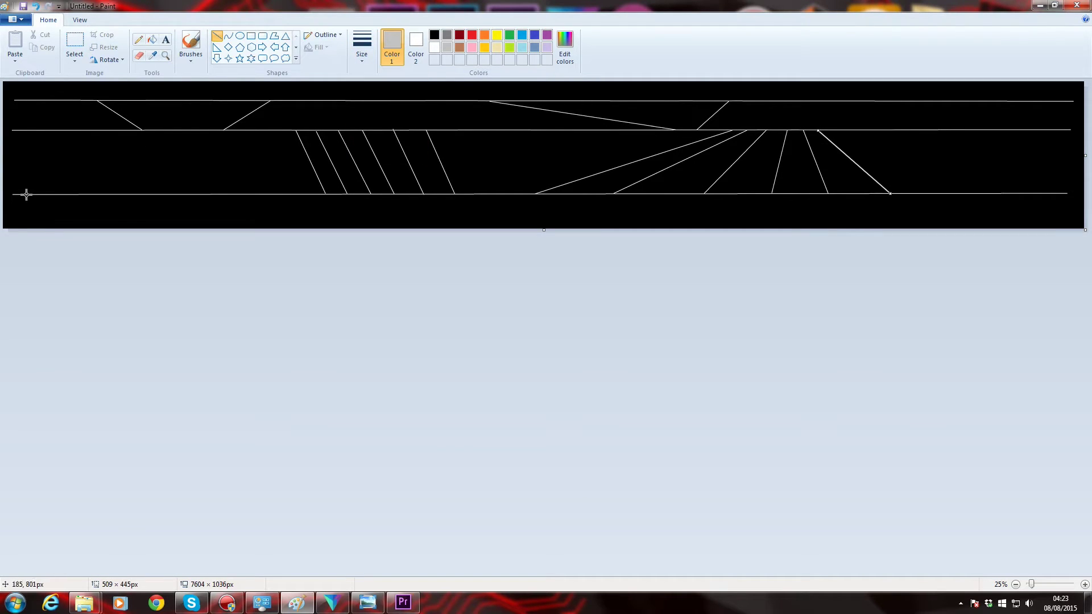
pyautogui.moveTo(14, 194); pyautogui.dragTo(311, 165)
pyautogui.moveTo(110, 194); pyautogui.dragTo(311, 165)
pyautogui.moveTo(193, 194); pyautogui.dragTo(311, 165)
pyautogui.moveTo(259, 194); pyautogui.dragTo(311, 165)
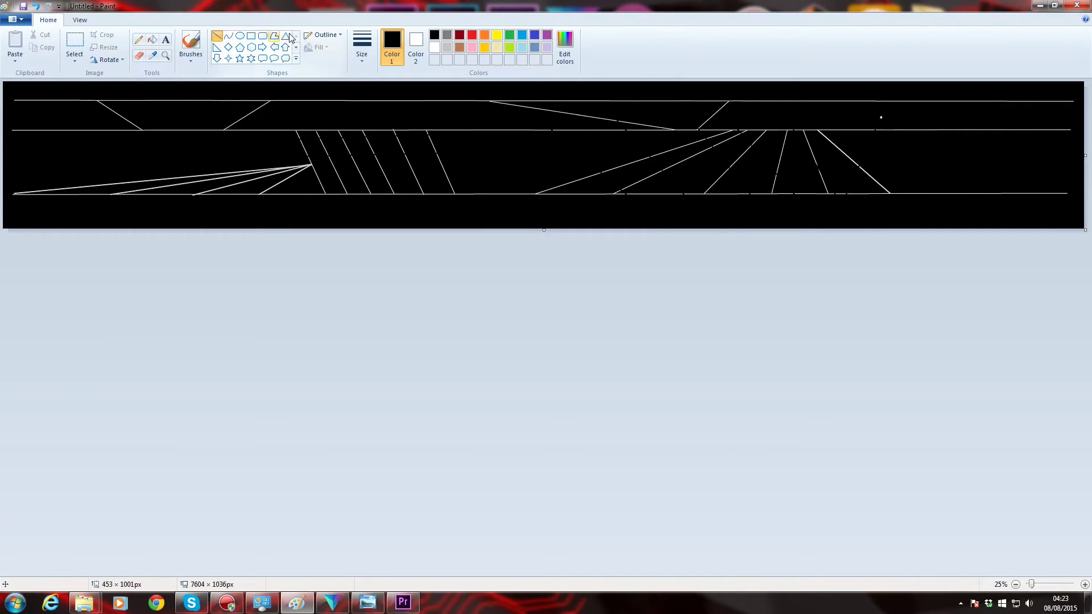
# Draw scattered and overlapping grey rectangle outlines across the strip
pyautogui.click(250, 35)
pyautogui.click(447, 35)
pyautogui.moveTo(315, 147)
pyautogui.mouseDown()
pyautogui.moveTo(493, 155)
pyautogui.moveTo(527, 193)
pyautogui.mouseUp()
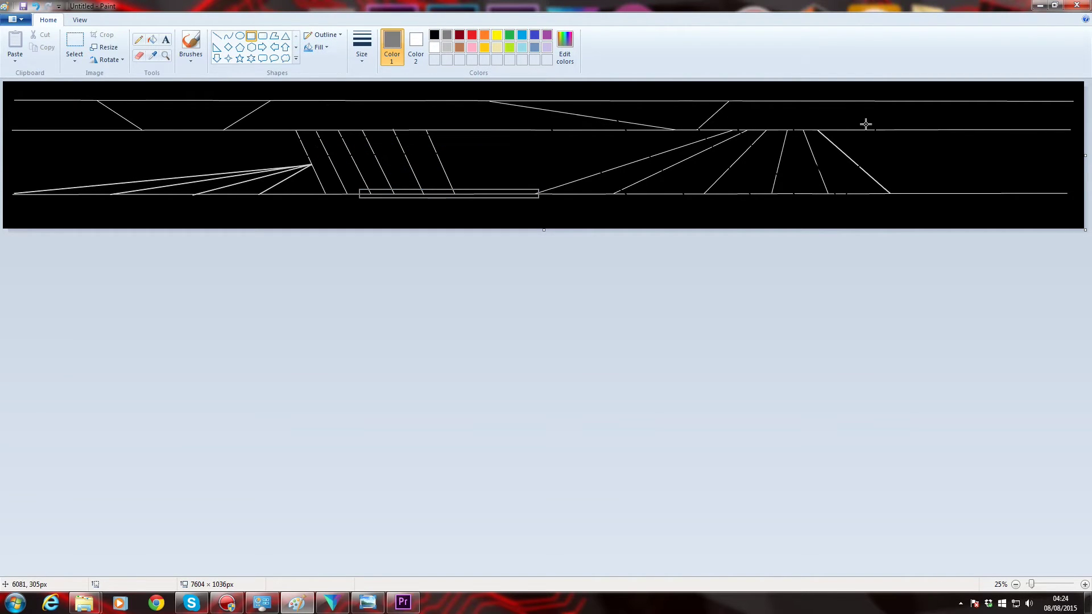
pyautogui.moveTo(790, 95); pyautogui.dragTo(855, 106)
pyautogui.moveTo(835, 104); pyautogui.dragTo(859, 134)
pyautogui.moveTo(507, 118); pyautogui.dragTo(542, 141)
pyautogui.moveTo(43, 92); pyautogui.dragTo(79, 117)
pyautogui.moveTo(145, 114); pyautogui.dragTo(188, 146)
pyautogui.moveTo(176, 134); pyautogui.dragTo(201, 160)
pyautogui.moveTo(171, 103); pyautogui.dragTo(195, 124)
pyautogui.moveTo(301, 182); pyautogui.dragTo(333, 209)
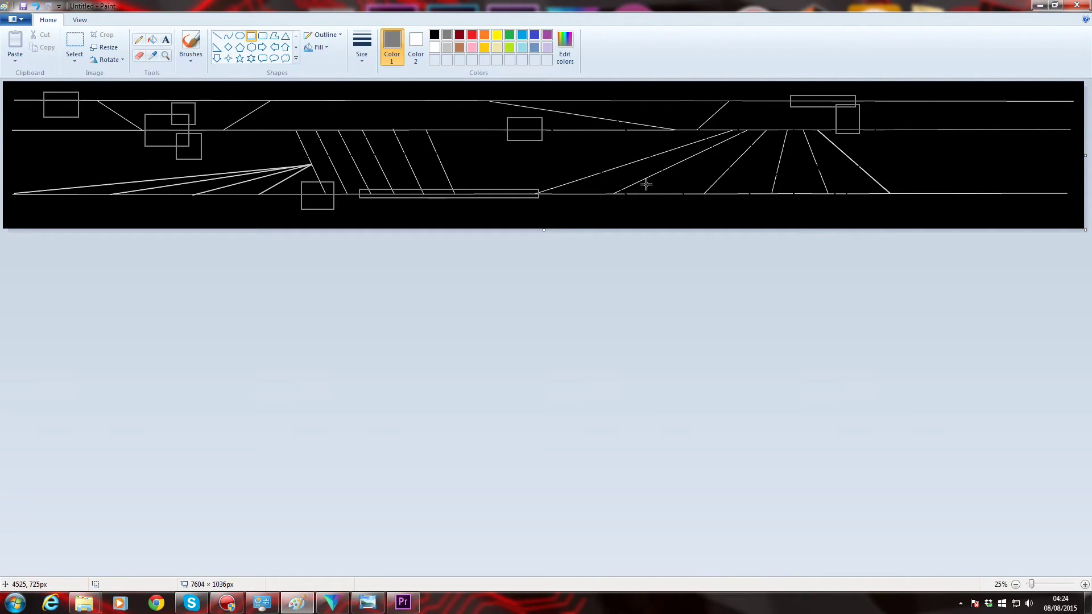
pyautogui.moveTo(862, 174); pyautogui.dragTo(955, 207)
pyautogui.moveTo(889, 153); pyautogui.dragTo(965, 182)
pyautogui.moveTo(941, 140); pyautogui.dragTo(978, 160)
# Place a large grey four-point star near the centre
pyautogui.click(228, 58)
pyautogui.moveTo(488, 99); pyautogui.dragTo(594, 195)
pyautogui.moveTo(558, 163); pyautogui.dragTo(504, 163)
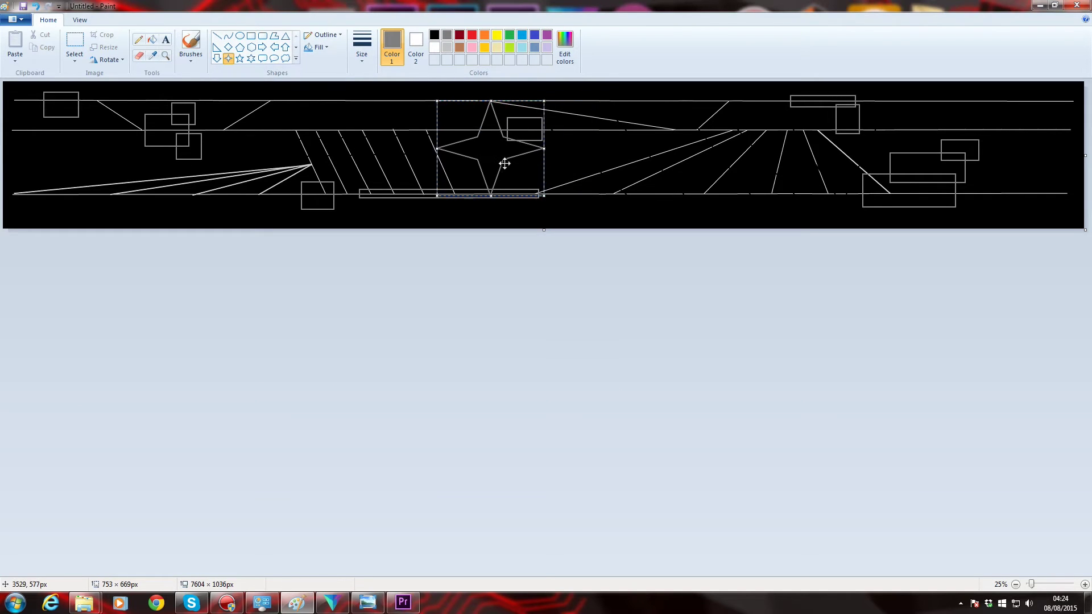
pyautogui.click(398, 216)
# Draw small triangles at lower left and a crosshatched triangle pyramid right of centre
pyautogui.click(286, 35)
pyautogui.moveTo(42, 205); pyautogui.dragTo(62, 219)
pyautogui.moveTo(59, 202); pyautogui.dragTo(90, 215)
pyautogui.moveTo(730, 195)
pyautogui.mouseDown()
pyautogui.moveTo(817, 134)
pyautogui.moveTo(785, 182)
pyautogui.moveTo(829, 149)
pyautogui.moveTo(818, 158)
pyautogui.moveTo(850, 154)
pyautogui.mouseUp()
pyautogui.click(835, 173)
pyautogui.moveTo(800, 184); pyautogui.dragTo(830, 171)
# Paint out part of the top line with a black brush
pyautogui.click(191, 59)
pyautogui.click(192, 73)
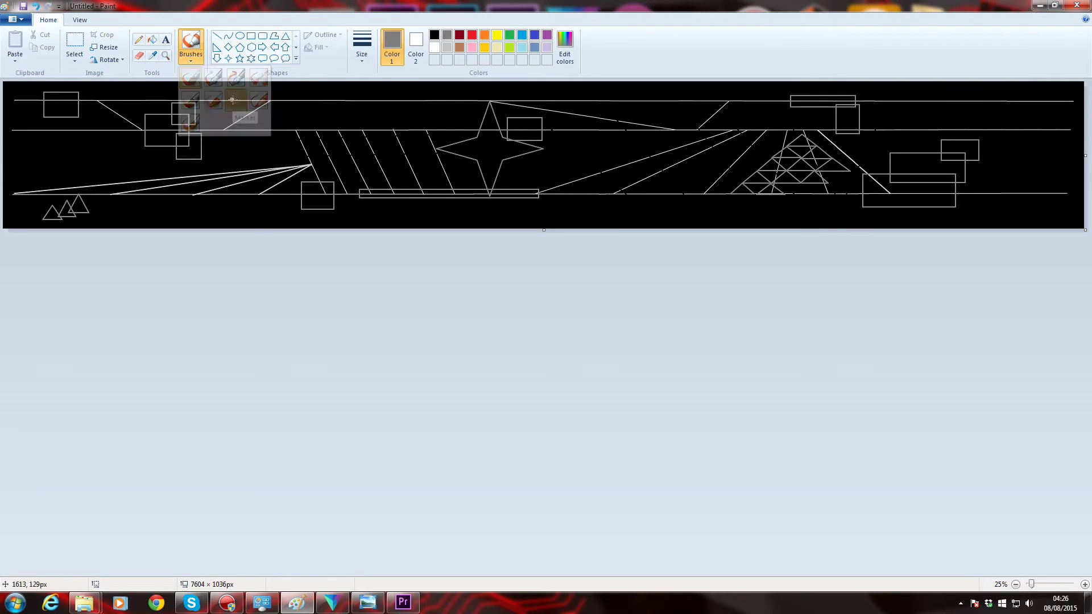
pyautogui.click(433, 35)
pyautogui.moveTo(453, 101); pyautogui.dragTo(279, 102)
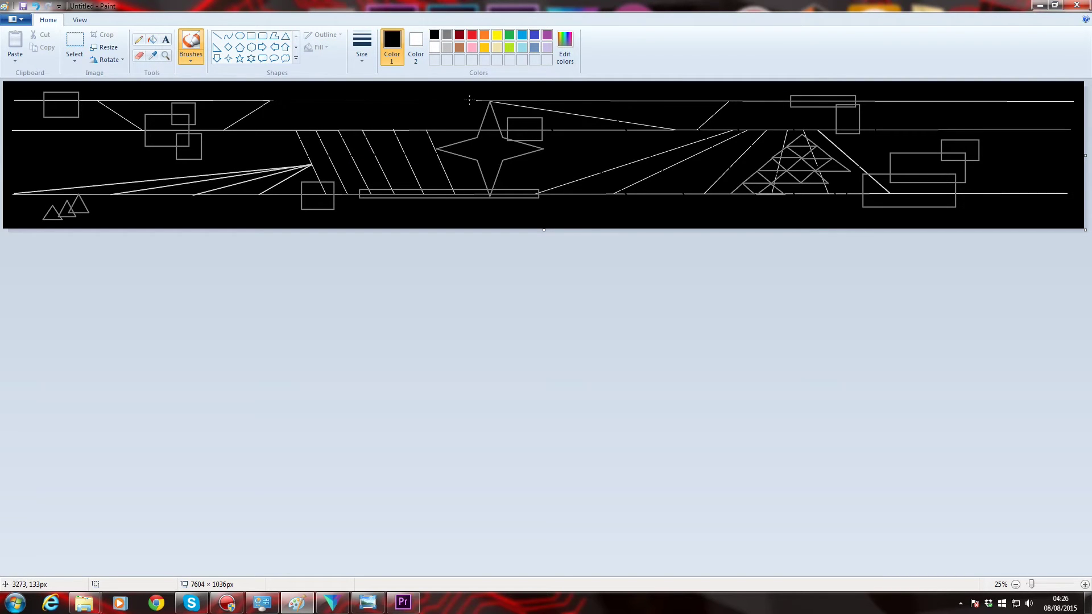
# Paint out the top line up to the star, then set rectangles to a black fill
pyautogui.moveTo(469, 99); pyautogui.dragTo(490, 102)
pyautogui.click(251, 35)
pyautogui.click(324, 35)
pyautogui.click(332, 76)
pyautogui.click(416, 48)
pyautogui.click(434, 35)
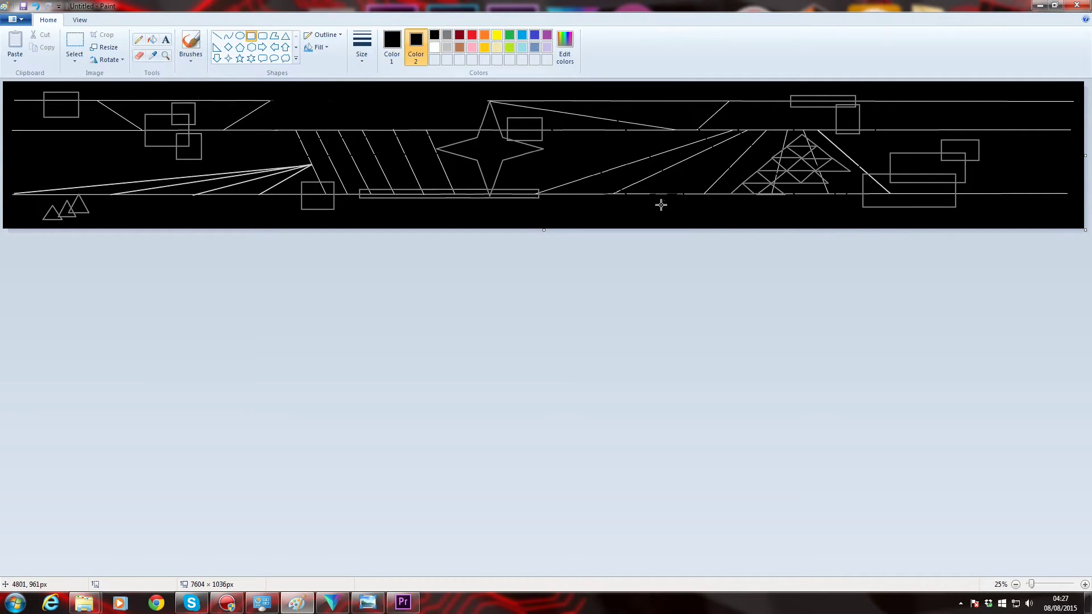
# Black out several pieces of the horizontal lines, including the middle line's left end
pyautogui.moveTo(625, 190); pyautogui.dragTo(711, 203)
pyautogui.moveTo(876, 122); pyautogui.dragTo(1079, 136)
pyautogui.moveTo(551, 127)
pyautogui.mouseDown()
pyautogui.moveTo(670, 142)
pyautogui.moveTo(664, 130)
pyautogui.mouseUp()
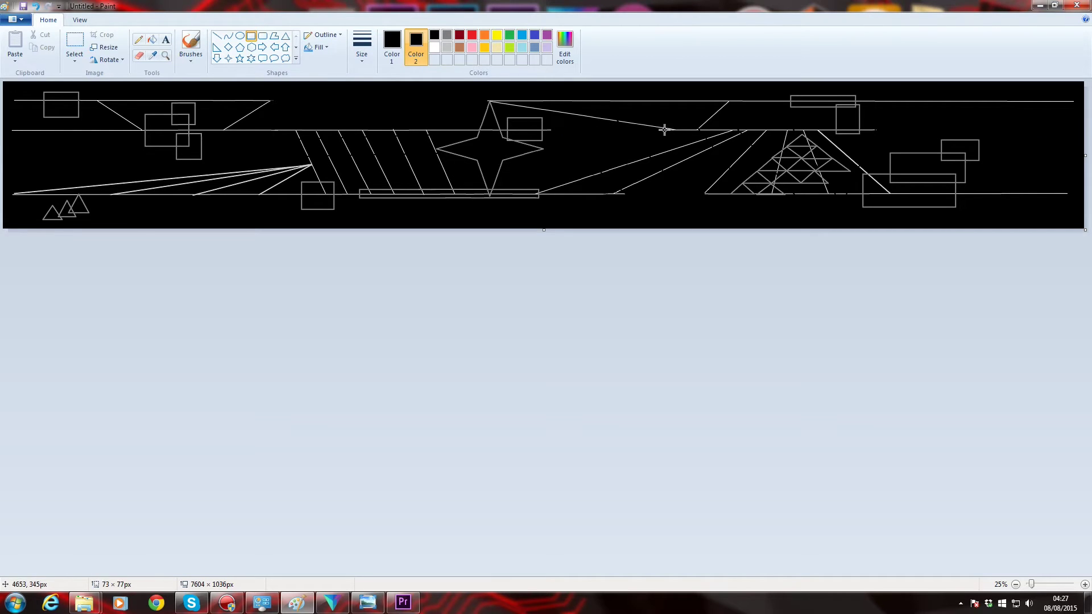
pyautogui.moveTo(429, 125); pyautogui.dragTo(481, 140)
pyautogui.moveTo(230, 138); pyautogui.dragTo(292, 127)
pyautogui.moveTo(12, 125); pyautogui.dragTo(85, 138)
# Cut gaps into the parallelogram's edges and break the top line into dashes
pyautogui.moveTo(369, 149)
pyautogui.mouseDown()
pyautogui.moveTo(378, 165)
pyautogui.moveTo(354, 154)
pyautogui.mouseUp()
pyautogui.moveTo(304, 126); pyautogui.dragTo(311, 134)
pyautogui.moveTo(438, 165); pyautogui.dragTo(449, 179)
pyautogui.moveTo(564, 96); pyautogui.dragTo(583, 105)
pyautogui.moveTo(611, 96); pyautogui.dragTo(628, 105)
pyautogui.moveTo(652, 97); pyautogui.dragTo(760, 107)
# Cut more gaps into the top line and the right-hand boxes
pyautogui.moveTo(832, 110); pyautogui.dragTo(862, 120)
pyautogui.moveTo(800, 92); pyautogui.dragTo(821, 110)
pyautogui.moveTo(881, 164); pyautogui.dragTo(897, 179)
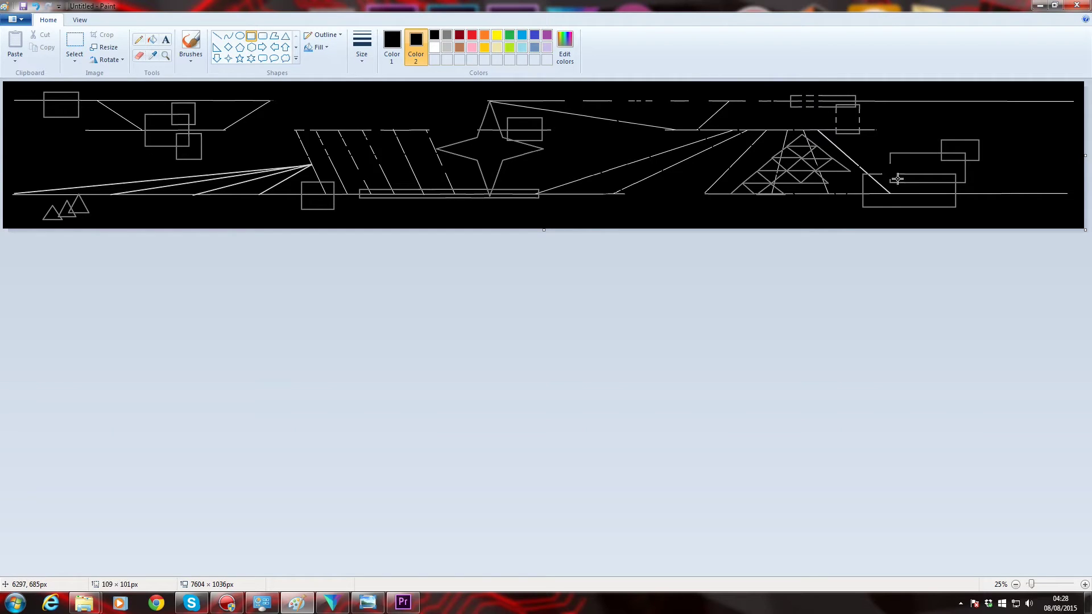
# Cut black gaps into the star's upper and lower edges
pyautogui.scroll(1, 702, 212)
pyautogui.hscroll(5, 786, 324)
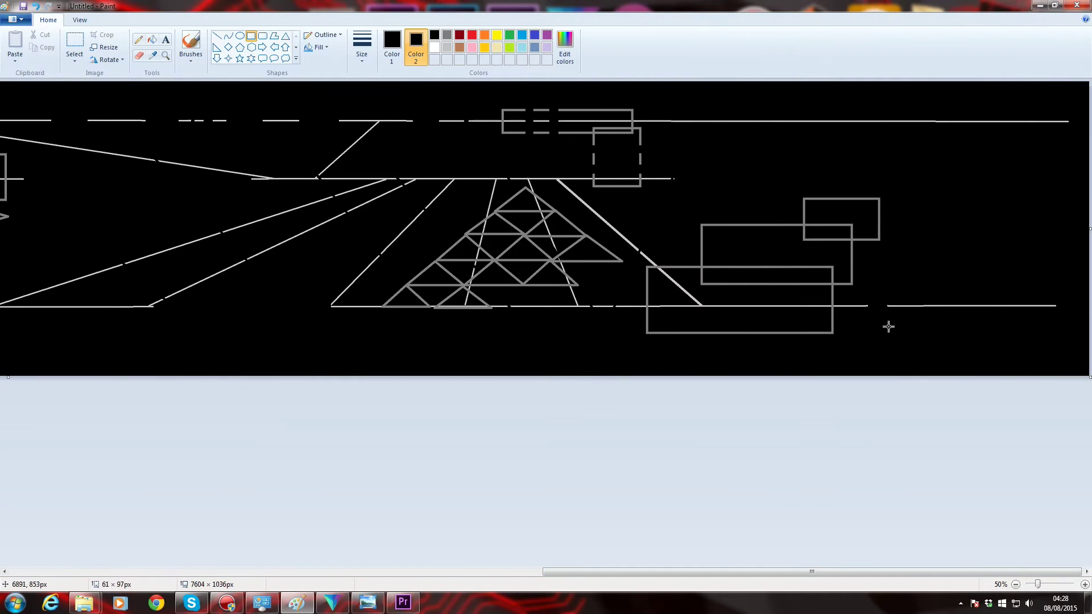
pyautogui.scroll(-1, 876, 332)
pyautogui.moveTo(449, 124)
pyautogui.mouseDown()
pyautogui.moveTo(472, 177)
pyautogui.moveTo(502, 127)
pyautogui.mouseUp()
pyautogui.moveTo(522, 169); pyautogui.dragTo(471, 171)
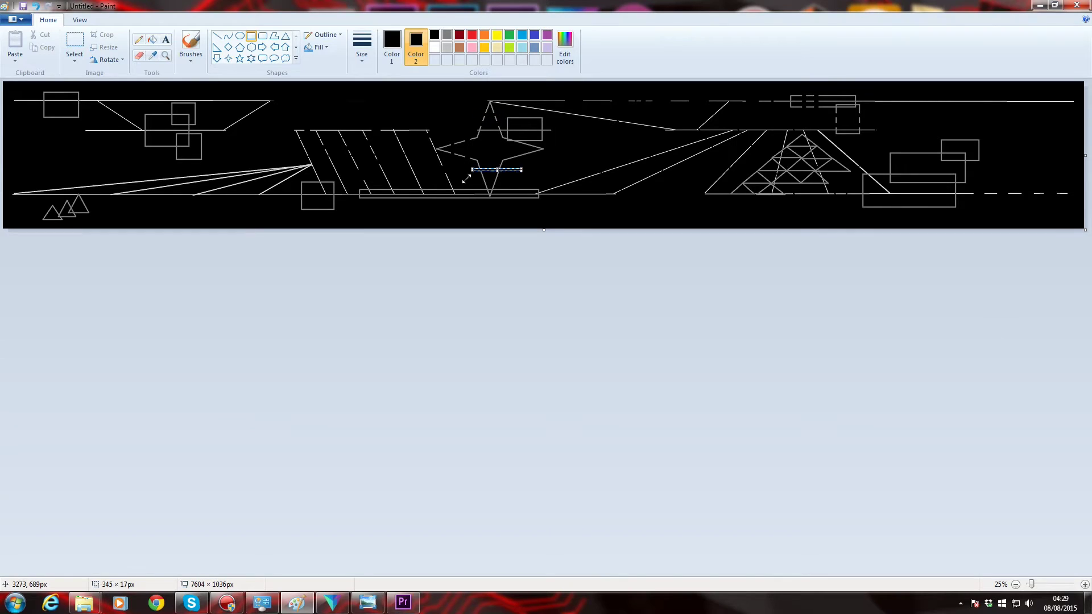
pyautogui.click(466, 179)
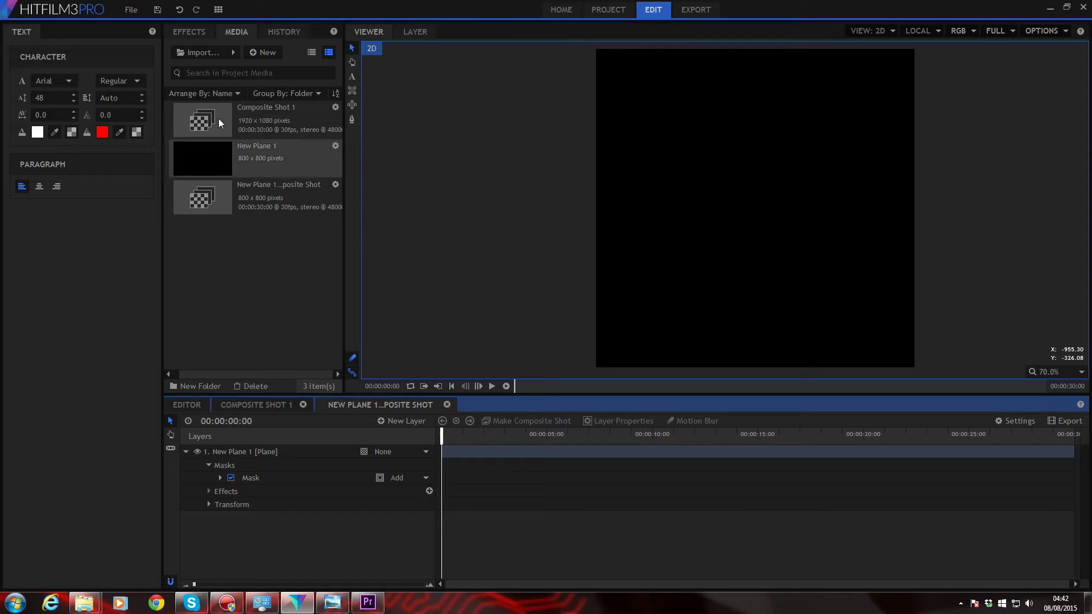
# Import cart 1.png, layer it into the composite, and slide it far right of the plane
pyautogui.click(205, 56)
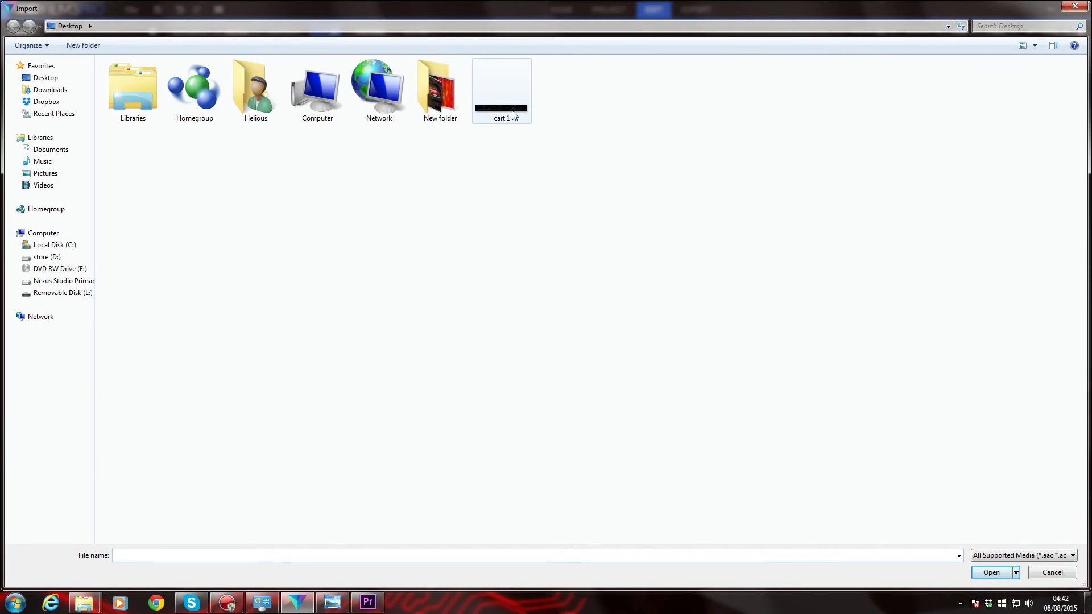
pyautogui.doubleClick(513, 116)
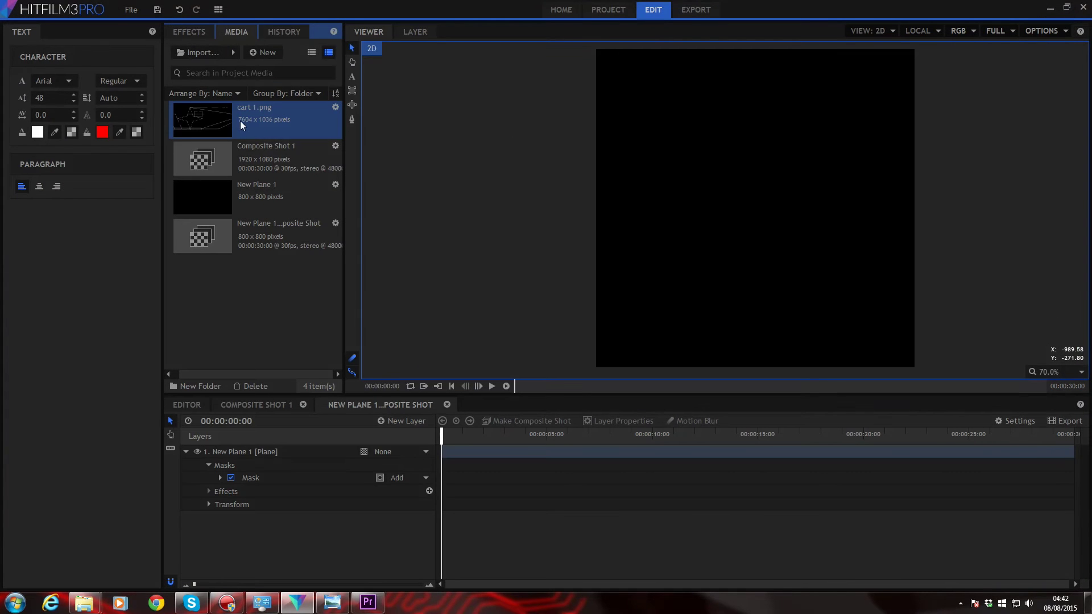
pyautogui.moveTo(242, 125); pyautogui.dragTo(322, 533)
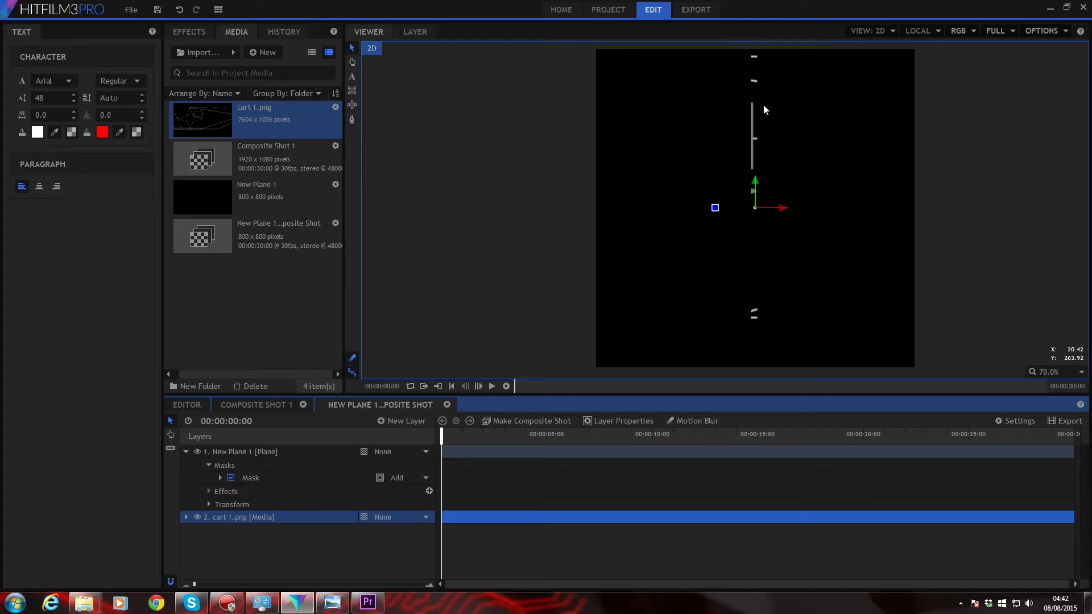
pyautogui.scroll(-6, 734, 275)
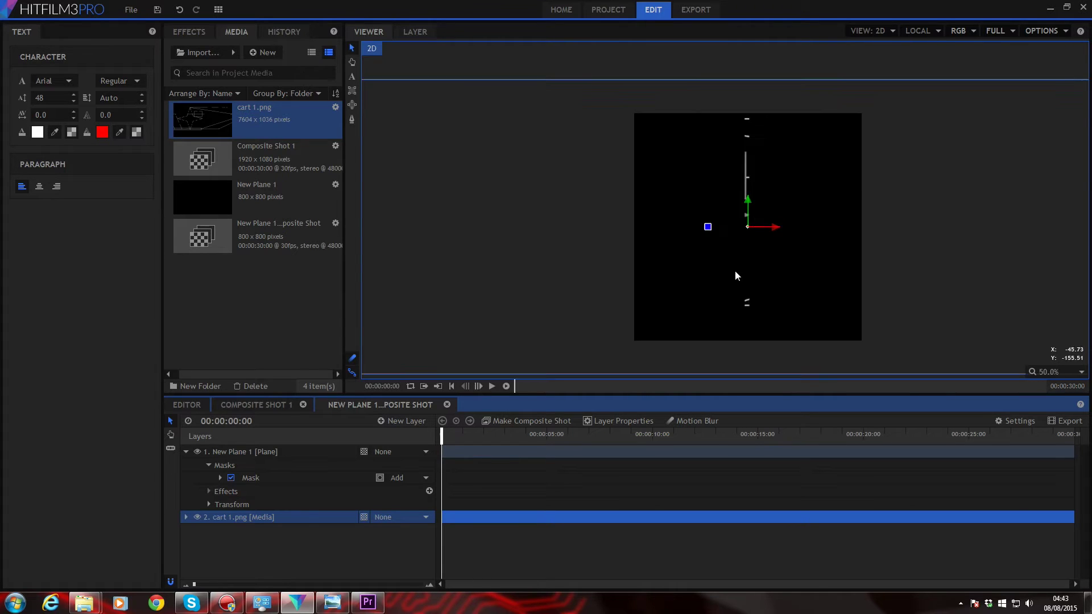
pyautogui.moveTo(759, 265); pyautogui.dragTo(982, 285)
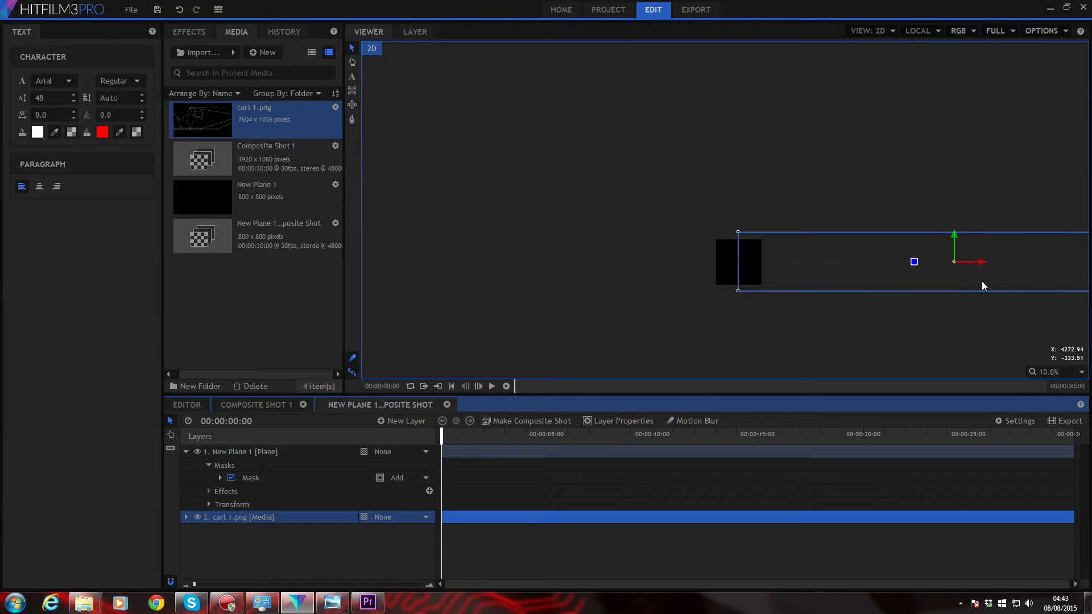
# Keyframe cart 1.png's Position from X 3790 to -3720, with the second keyframe near the timeline end
pyautogui.click(186, 517)
pyautogui.click(210, 556)
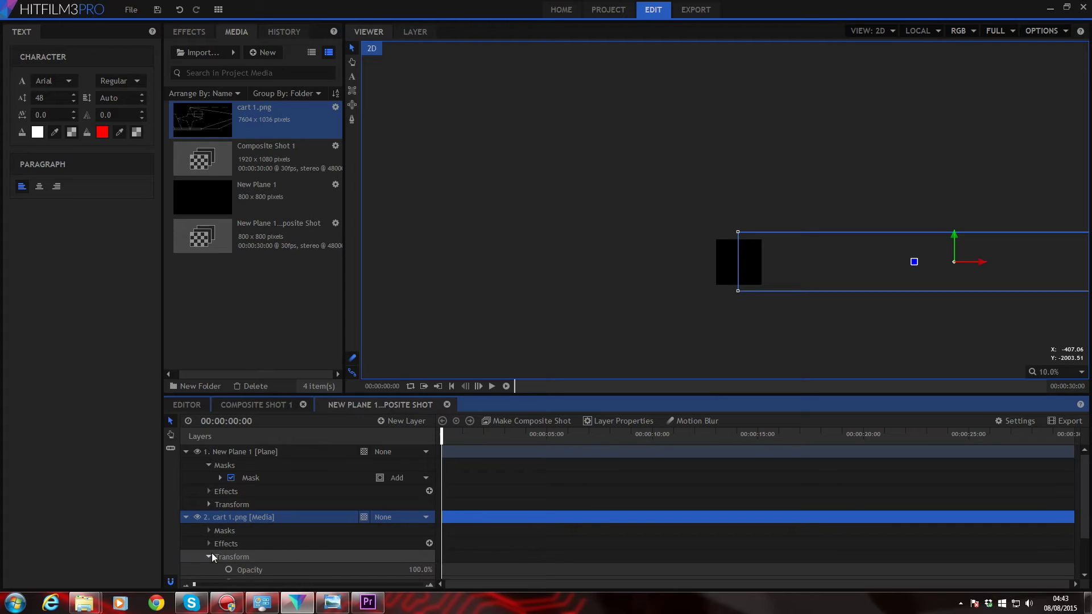
pyautogui.scroll(-1, 212, 557)
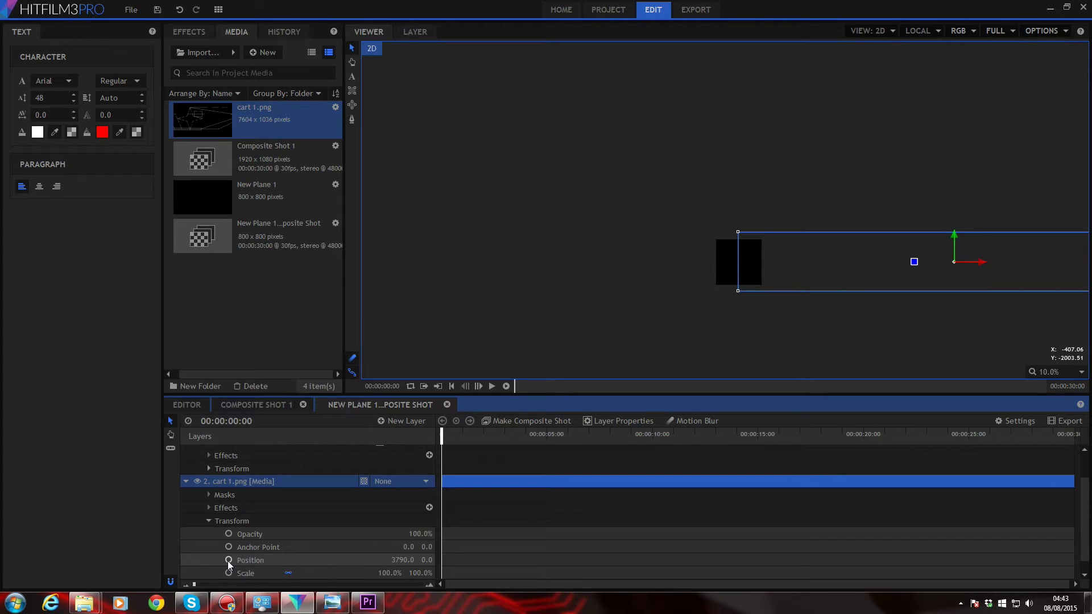
pyautogui.click(228, 560)
pyautogui.moveTo(448, 436); pyautogui.dragTo(499, 444)
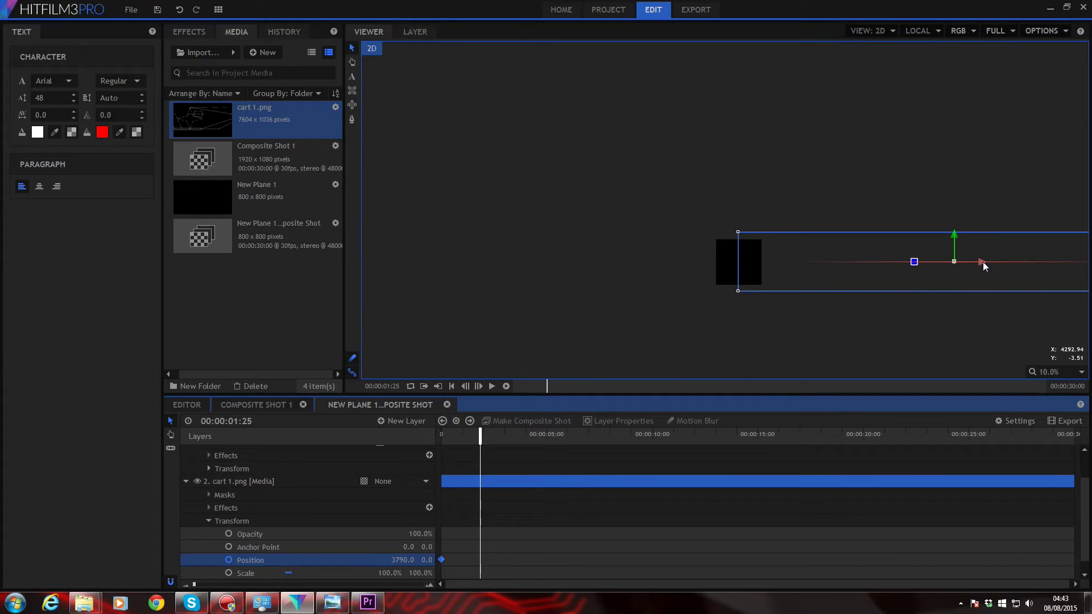
pyautogui.moveTo(982, 261); pyautogui.dragTo(555, 276)
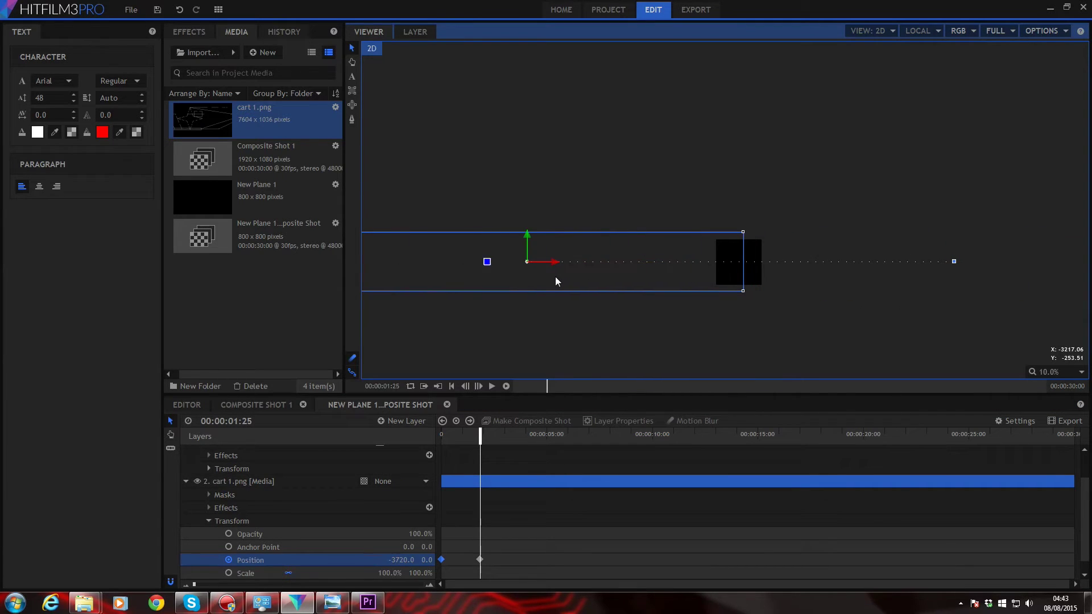
pyautogui.click(481, 560)
pyautogui.moveTo(478, 560); pyautogui.dragTo(1077, 555)
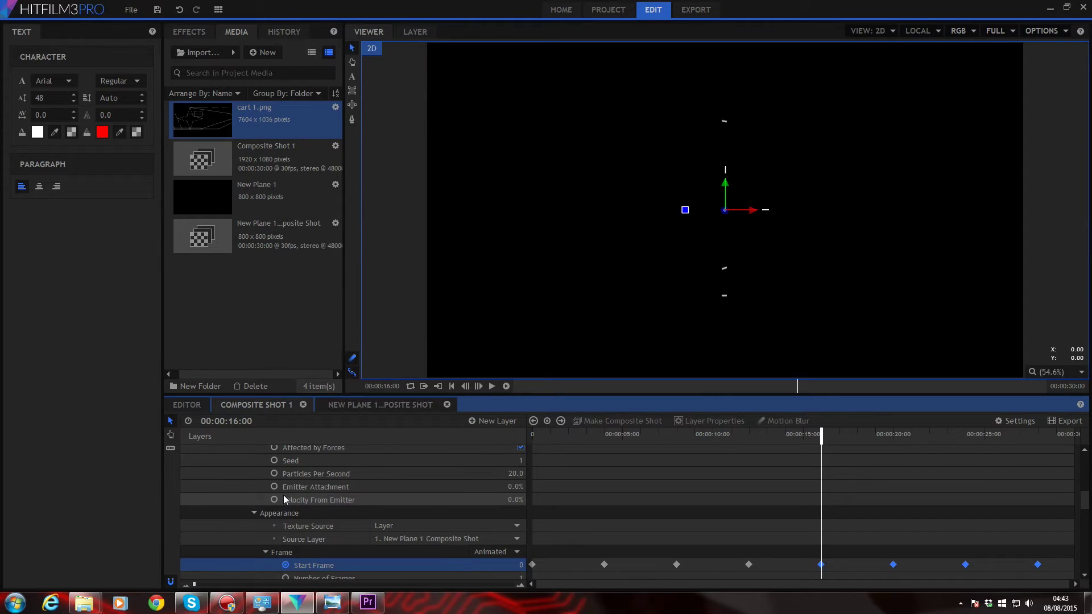
# Expand the Particle Simulator's Emitters > Emitter > Trajectory to reveal Rotation X, Y and Z
pyautogui.scroll(10, 283, 495)
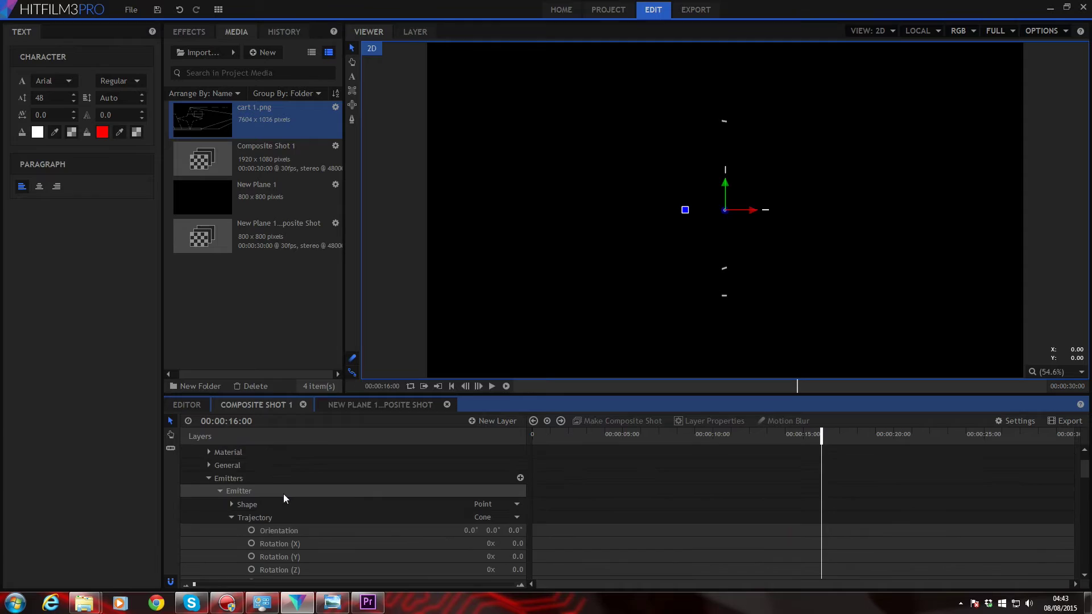
pyautogui.click(185, 464)
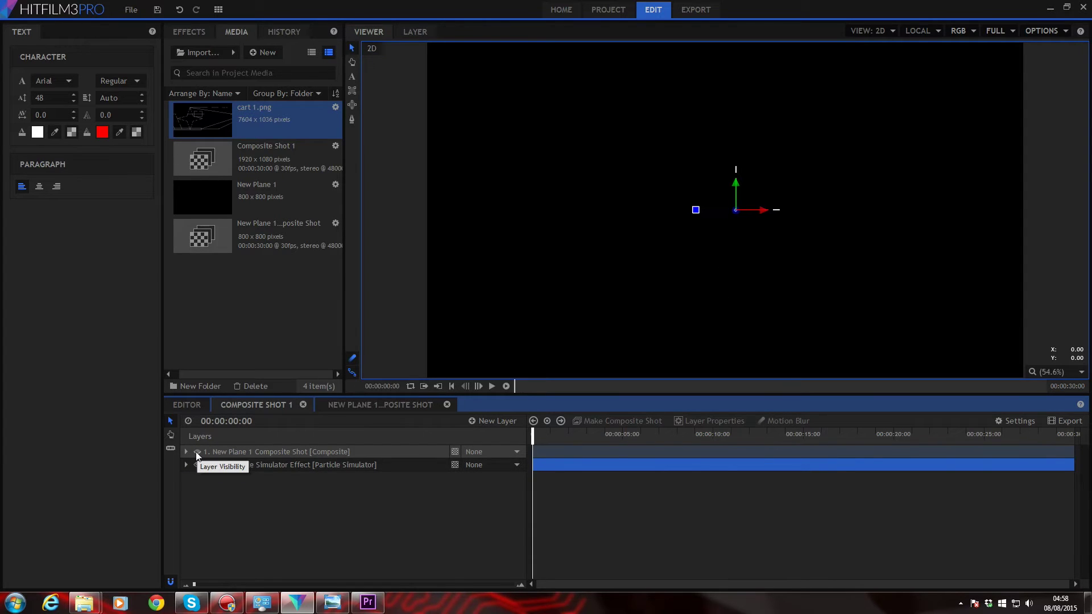
pyautogui.click(186, 465)
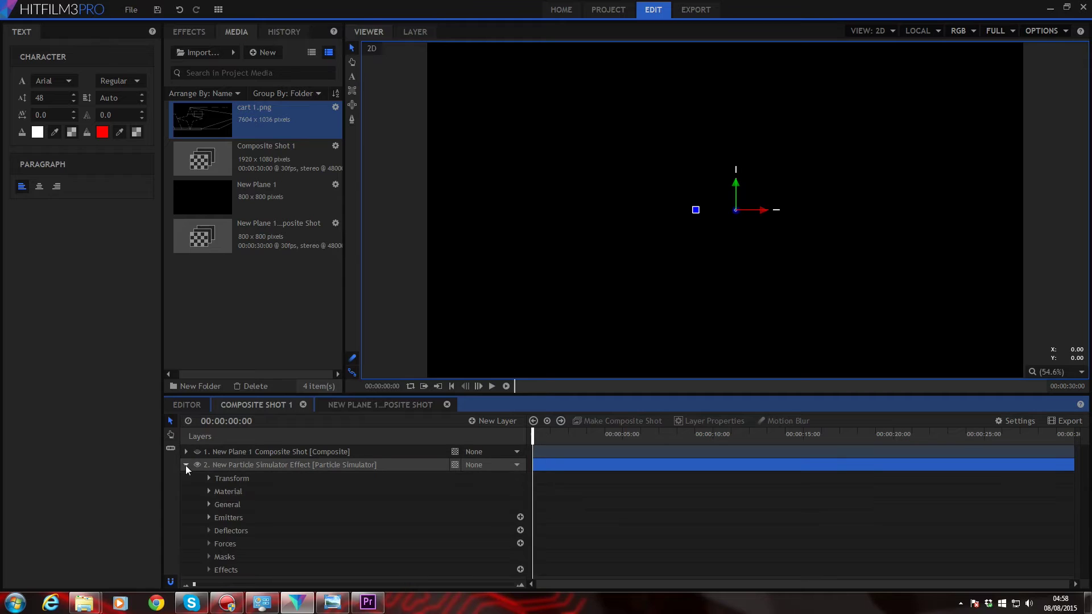
pyautogui.click(209, 517)
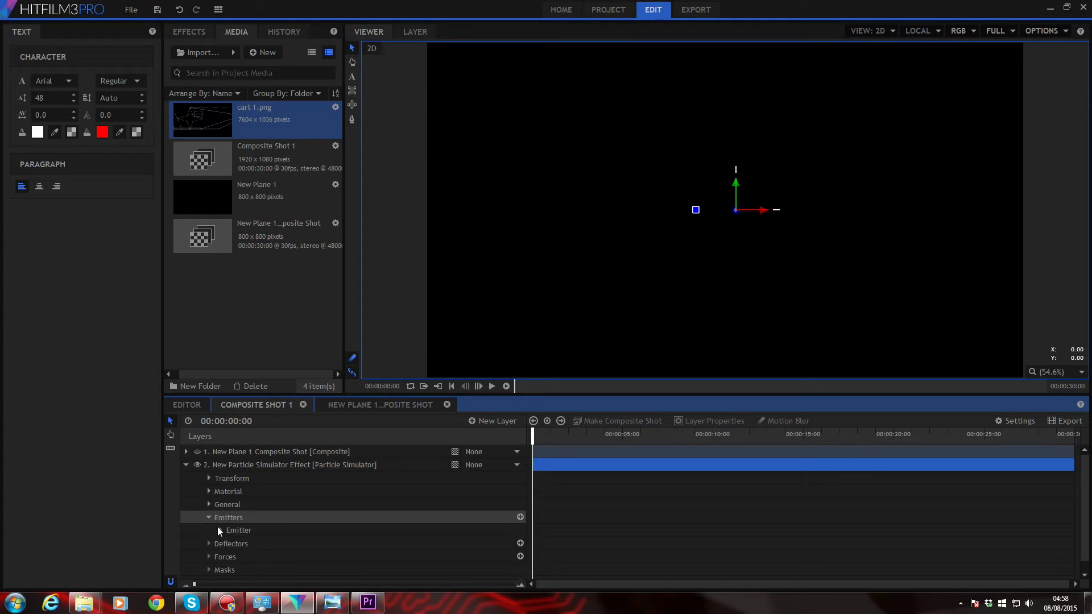
pyautogui.click(220, 529)
pyautogui.scroll(-1, 219, 530)
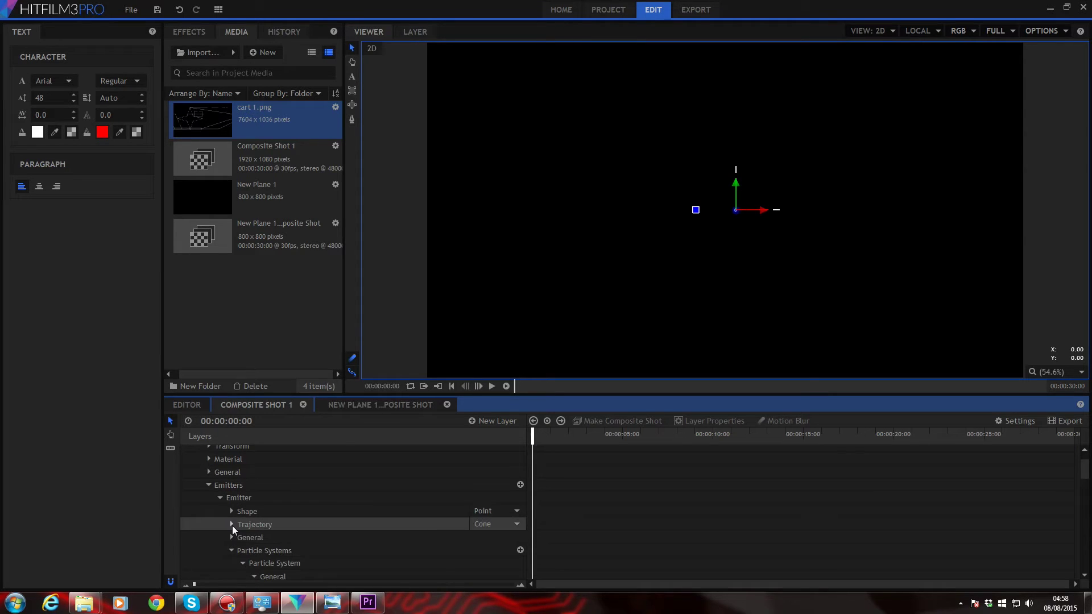
pyautogui.click(232, 524)
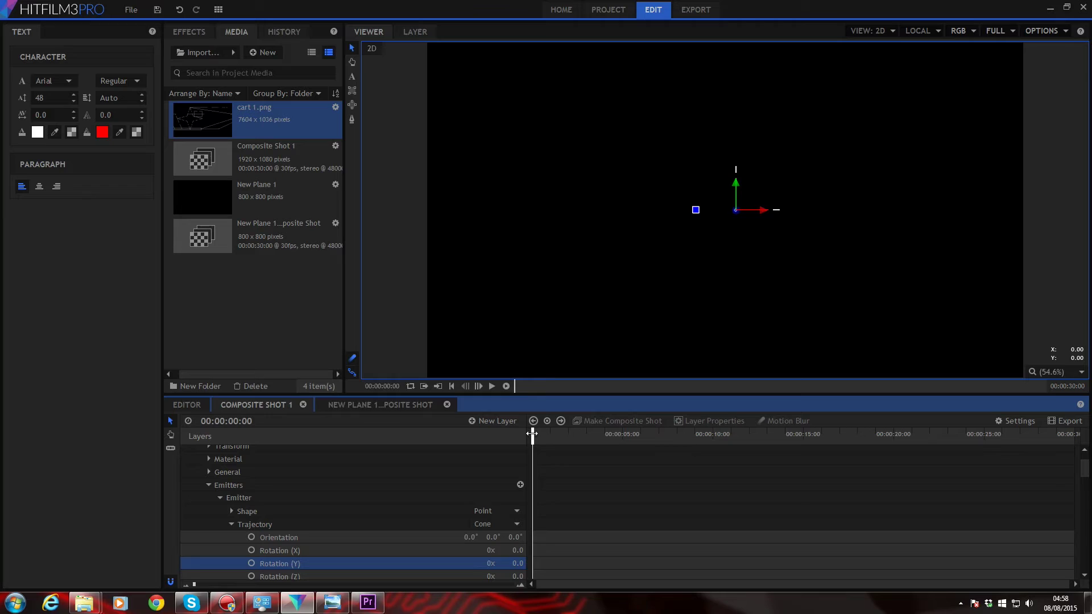
# Add a New Camera layer to Composite Shot 1 and scrub forward to preview the particles
pyautogui.click(497, 422)
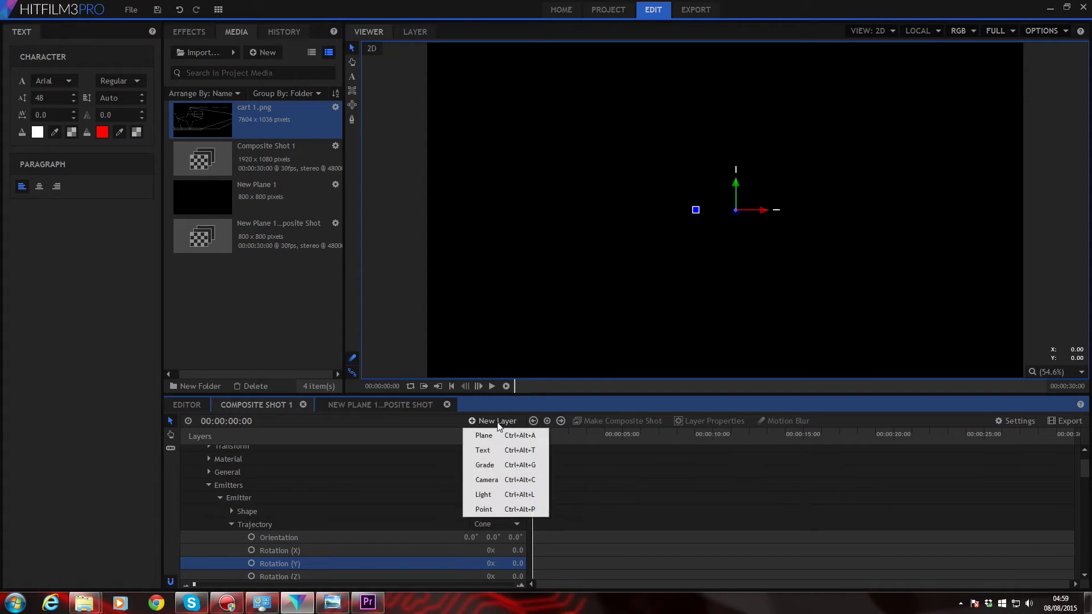
pyautogui.scroll(-1, 499, 421)
pyautogui.click(501, 418)
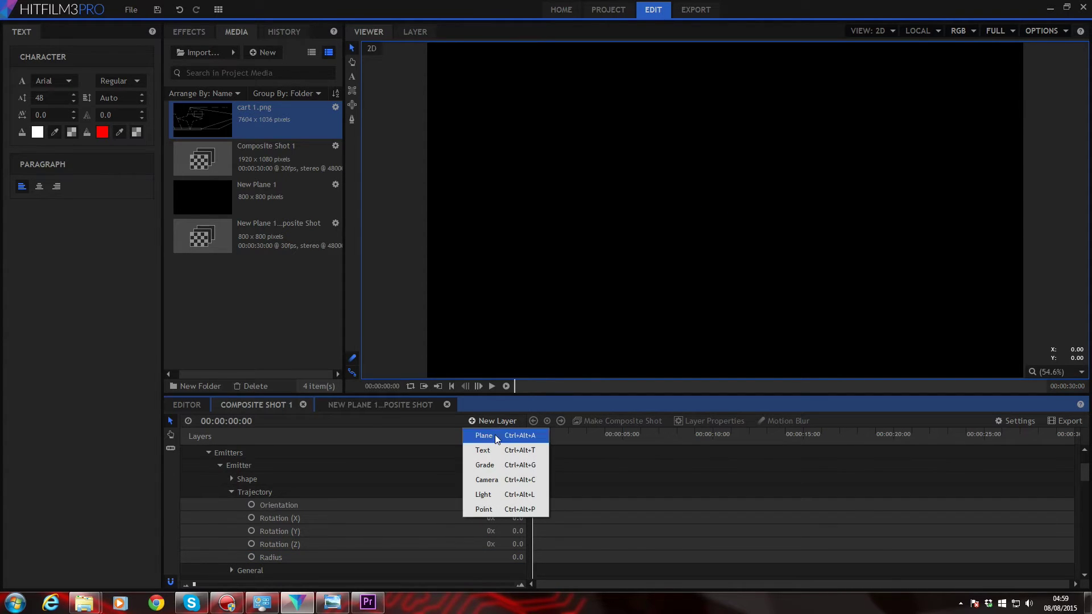
pyautogui.click(494, 486)
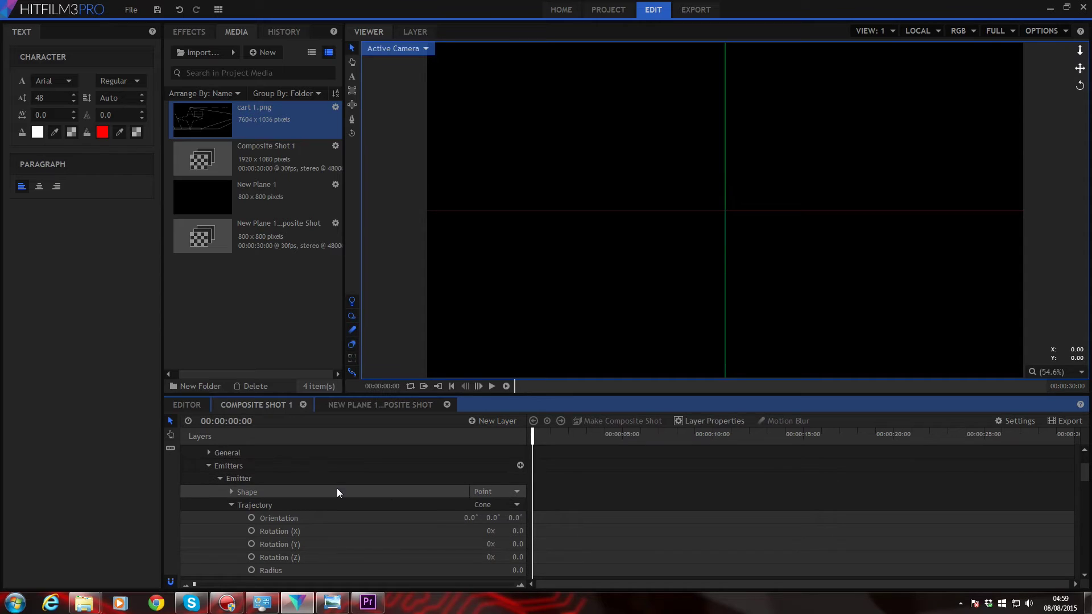
pyautogui.scroll(1, 341, 487)
pyautogui.moveTo(537, 435); pyautogui.dragTo(559, 435)
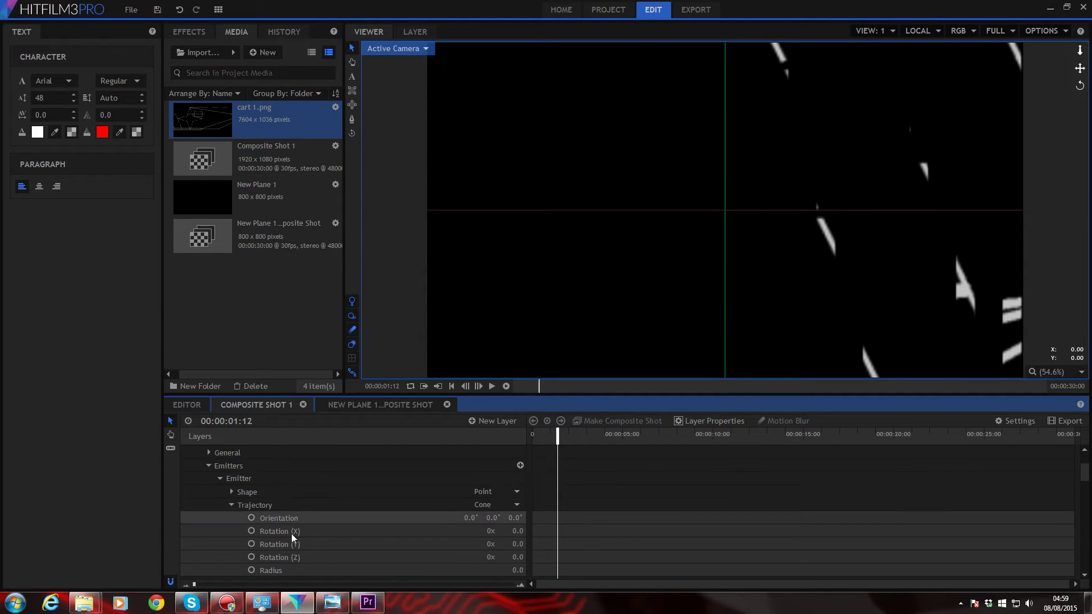
# Set the emitter's Y rotation to 90 and play back the particle animation
pyautogui.click(518, 544)
pyautogui.write('90')
pyautogui.press('Return')
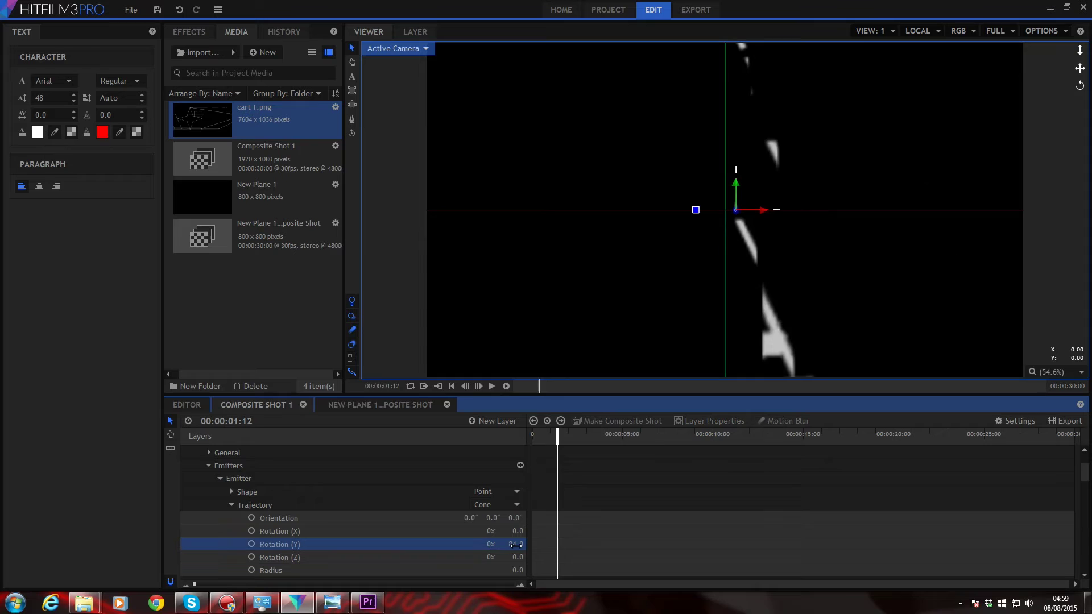
pyautogui.click(574, 433)
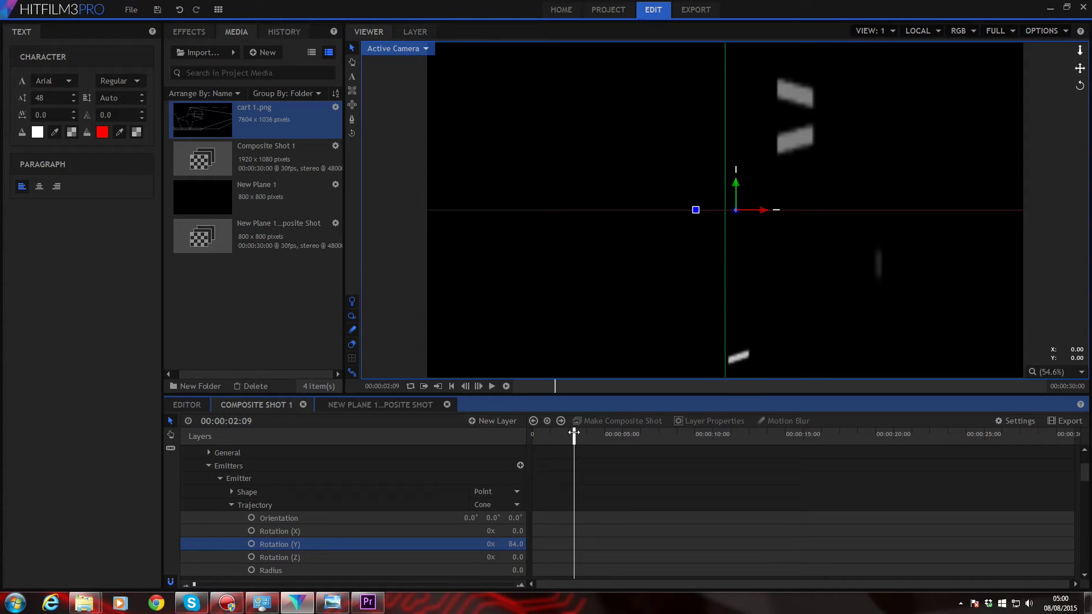
pyautogui.click(492, 390)
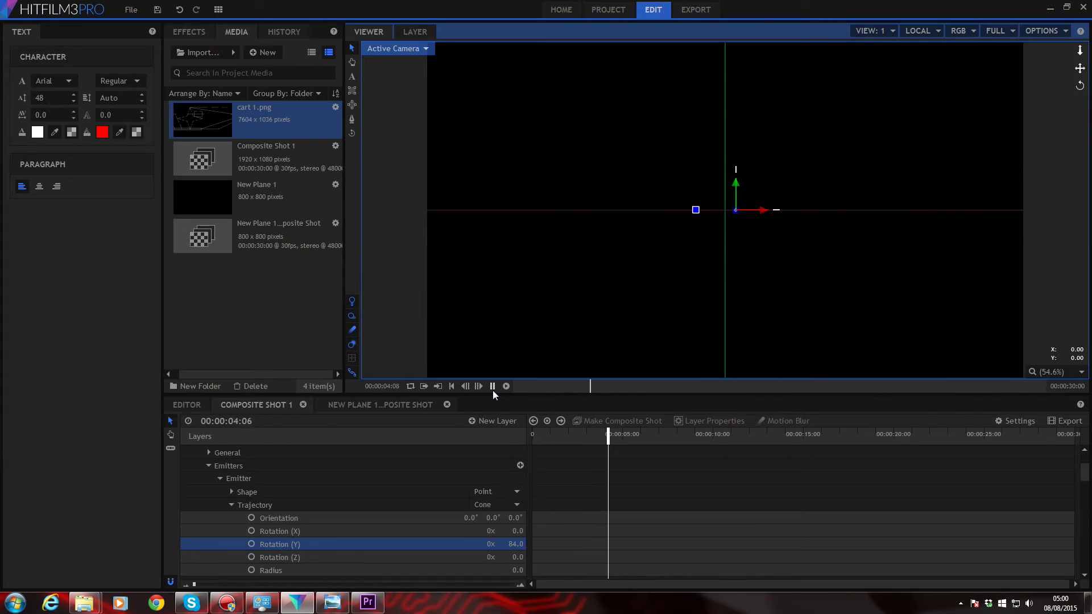
pyautogui.click(492, 387)
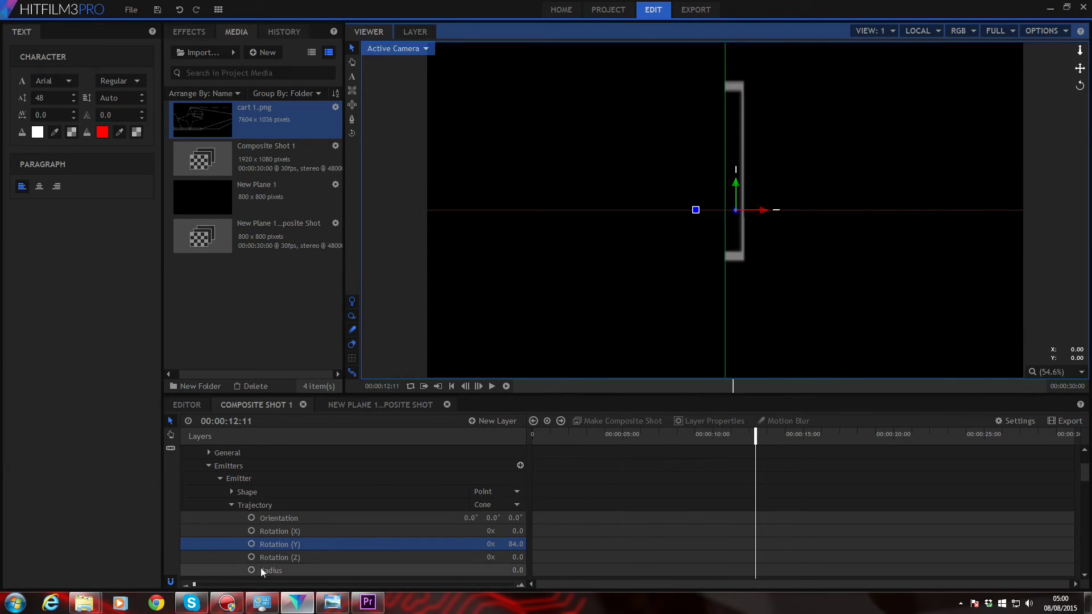
# Adjust the camera's Lens Zoom, settling at about 355 so particles spread wider
pyautogui.click(230, 503)
pyautogui.scroll(1, 229, 503)
pyautogui.scroll(2, 230, 503)
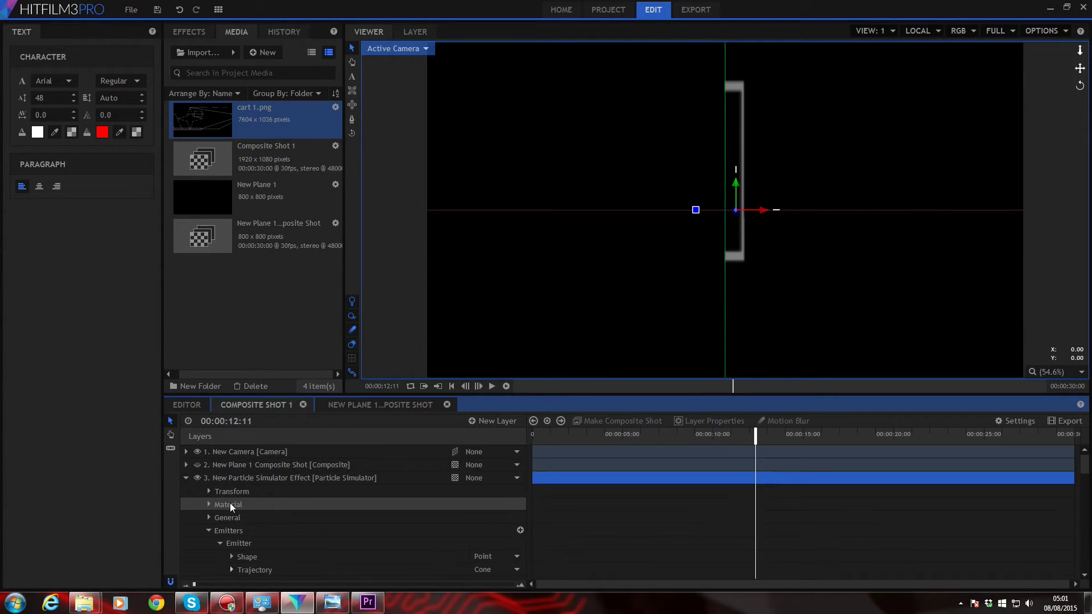
pyautogui.click(186, 452)
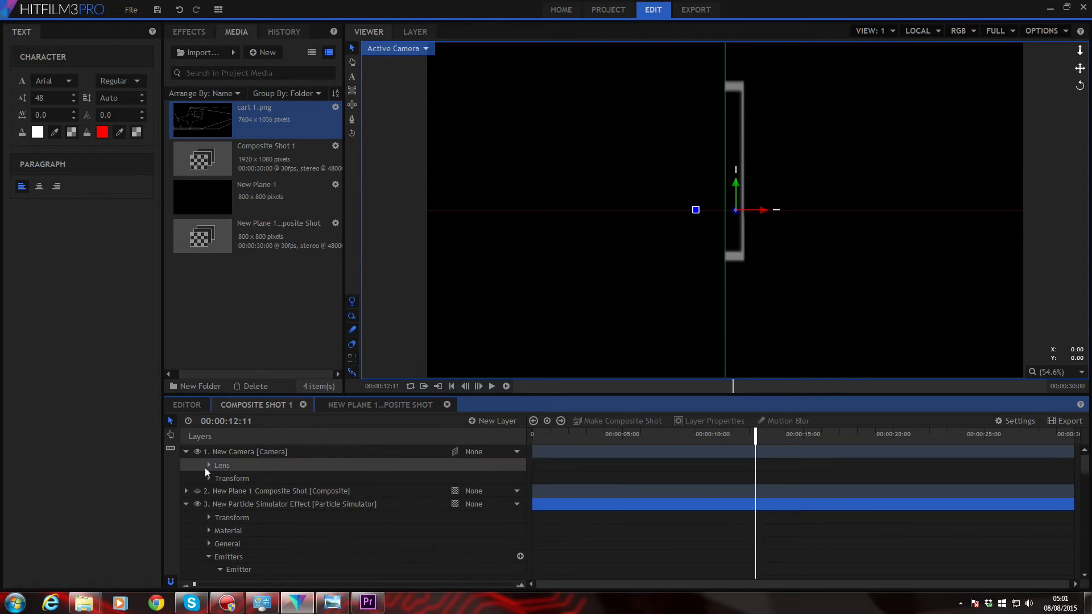
pyautogui.click(208, 465)
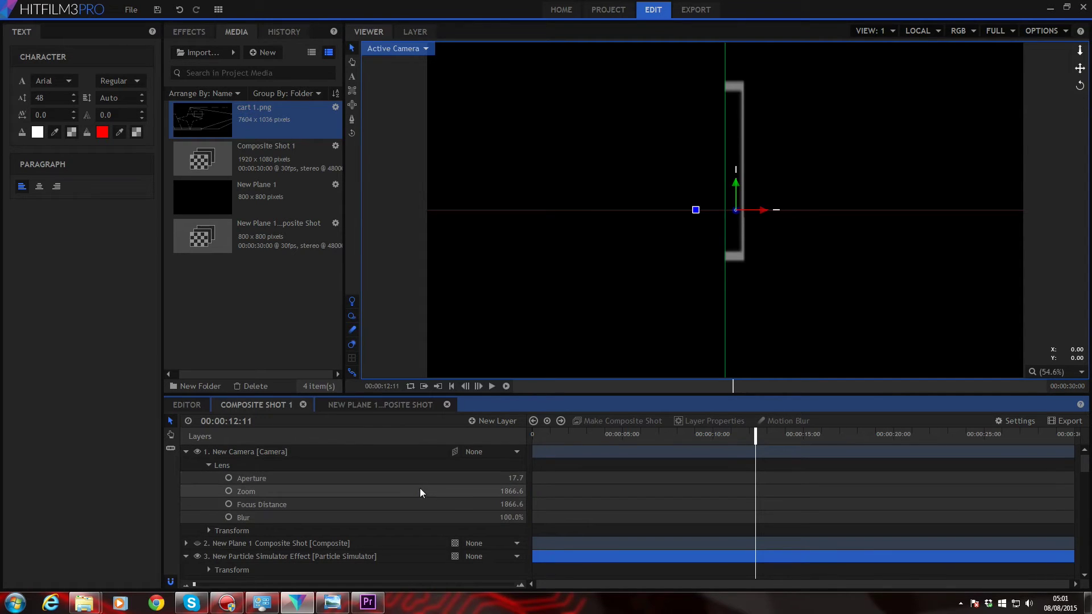
pyautogui.click(514, 491)
pyautogui.write('1000')
pyautogui.press('Return')
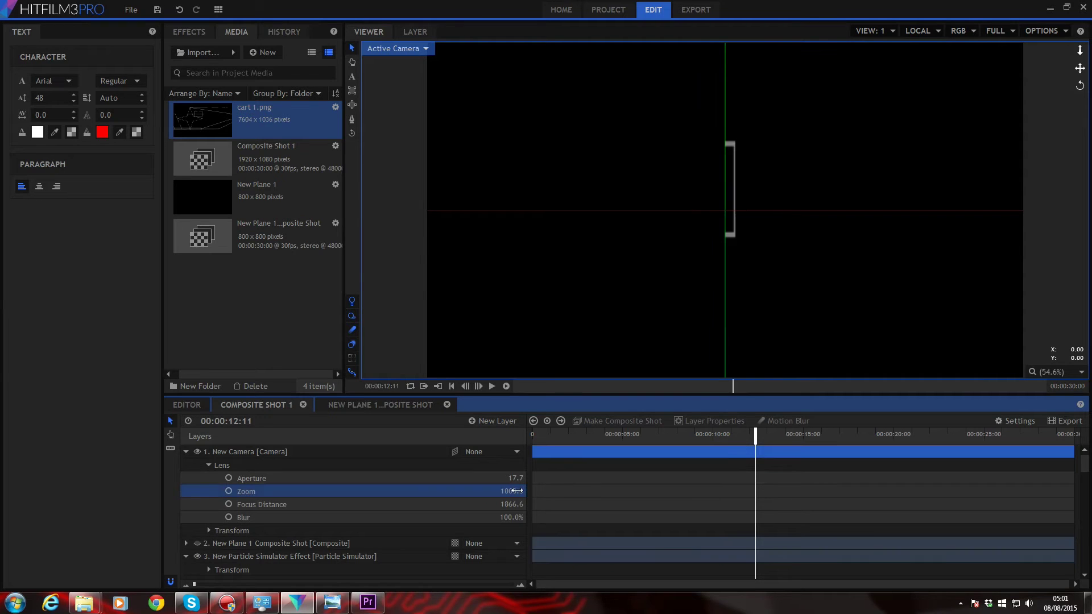
pyautogui.moveTo(540, 434); pyautogui.dragTo(631, 434)
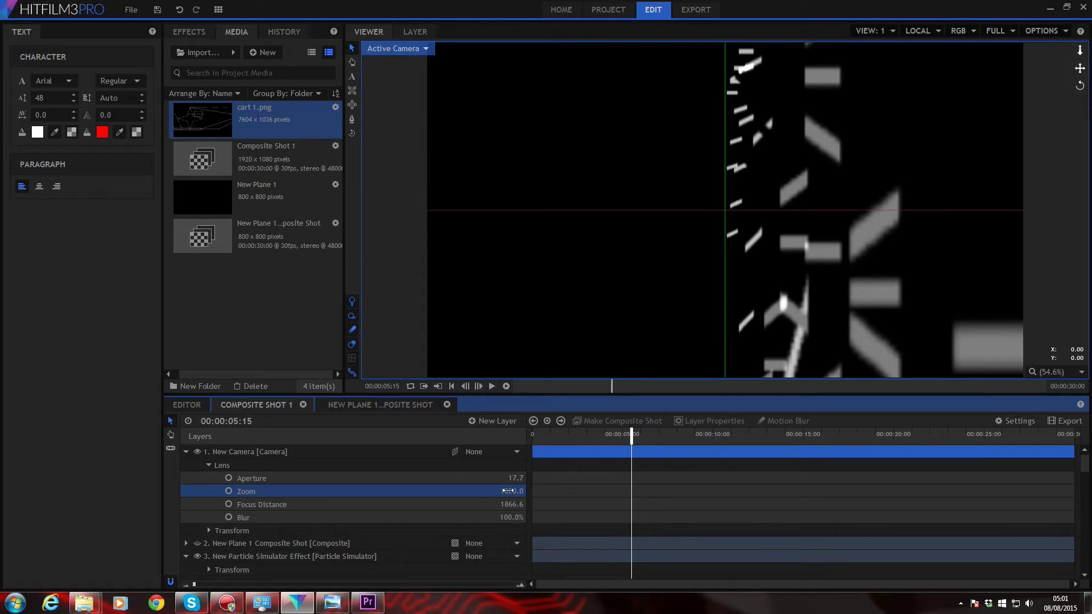
pyautogui.moveTo(512, 491); pyautogui.dragTo(452, 500)
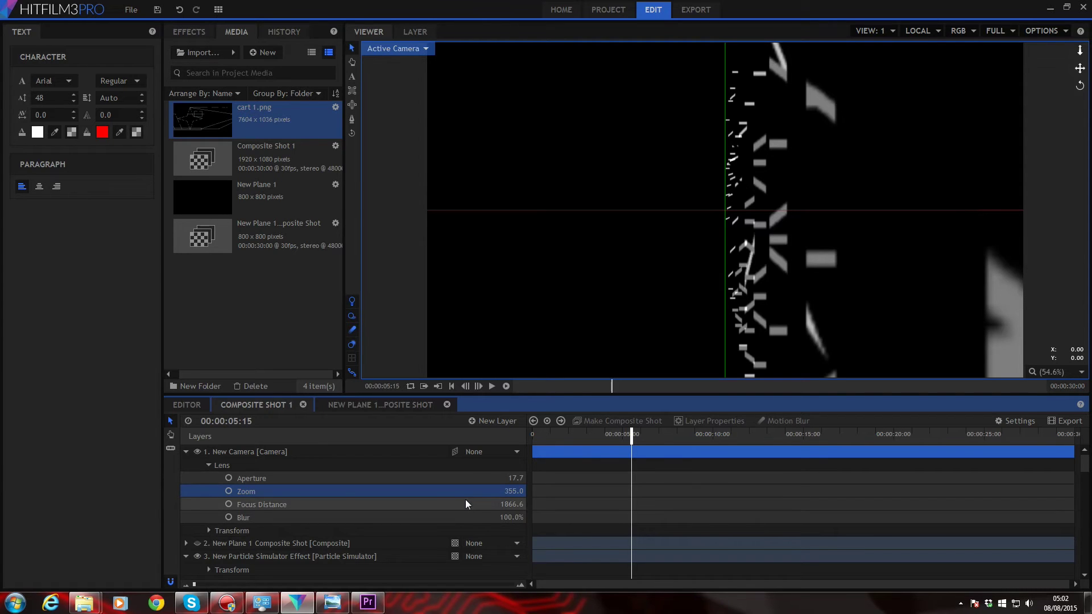
# Reduce the particle Scale under Movement to 244%
pyautogui.scroll(-10, 465, 503)
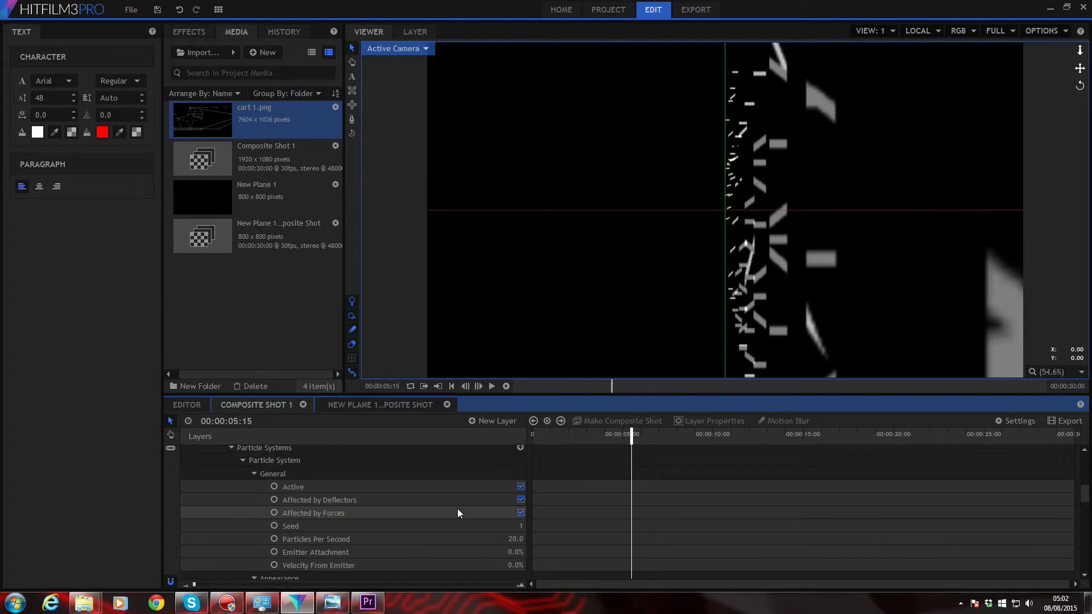
pyautogui.scroll(-10, 458, 512)
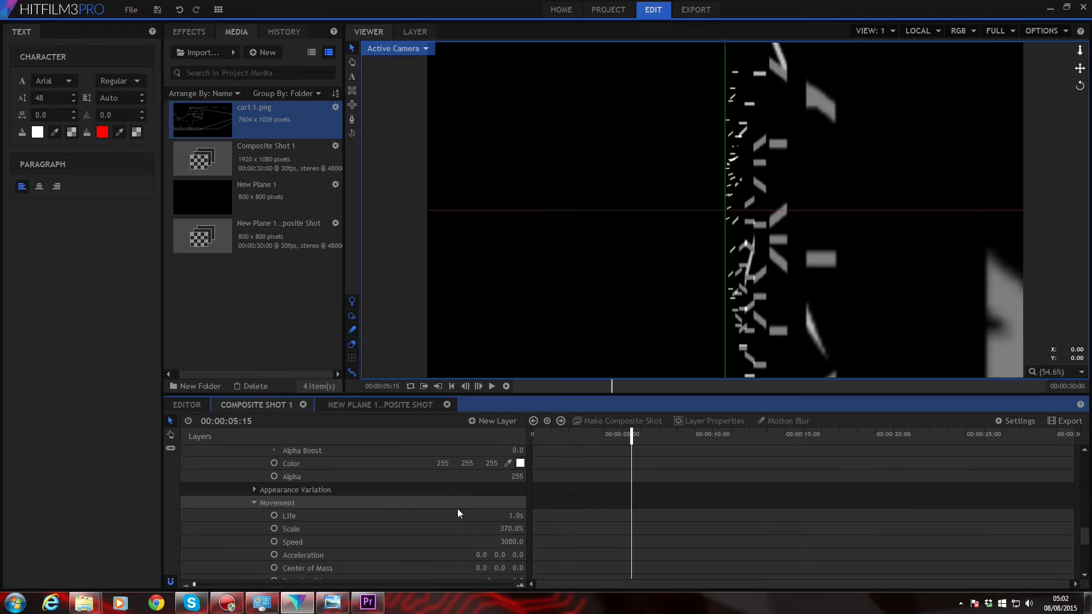
pyautogui.moveTo(512, 528); pyautogui.dragTo(478, 529)
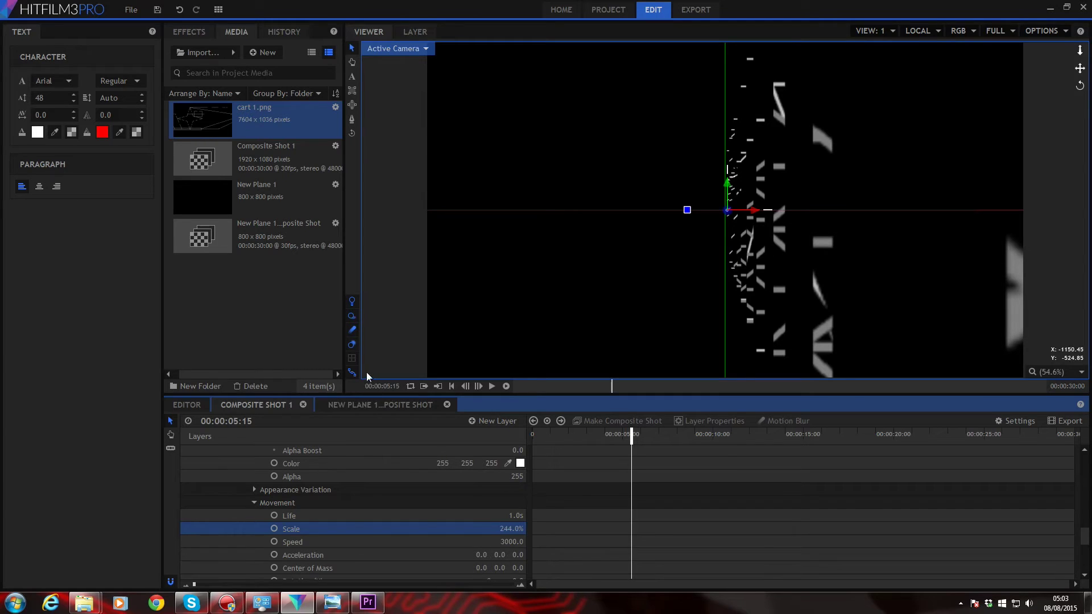
pyautogui.click(354, 360)
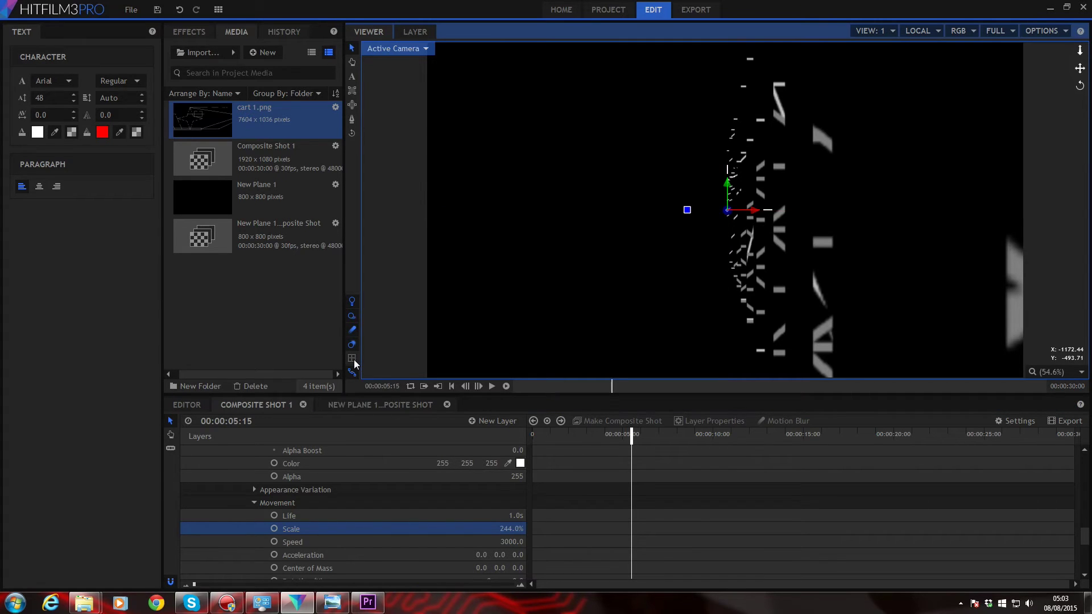
pyautogui.click(636, 485)
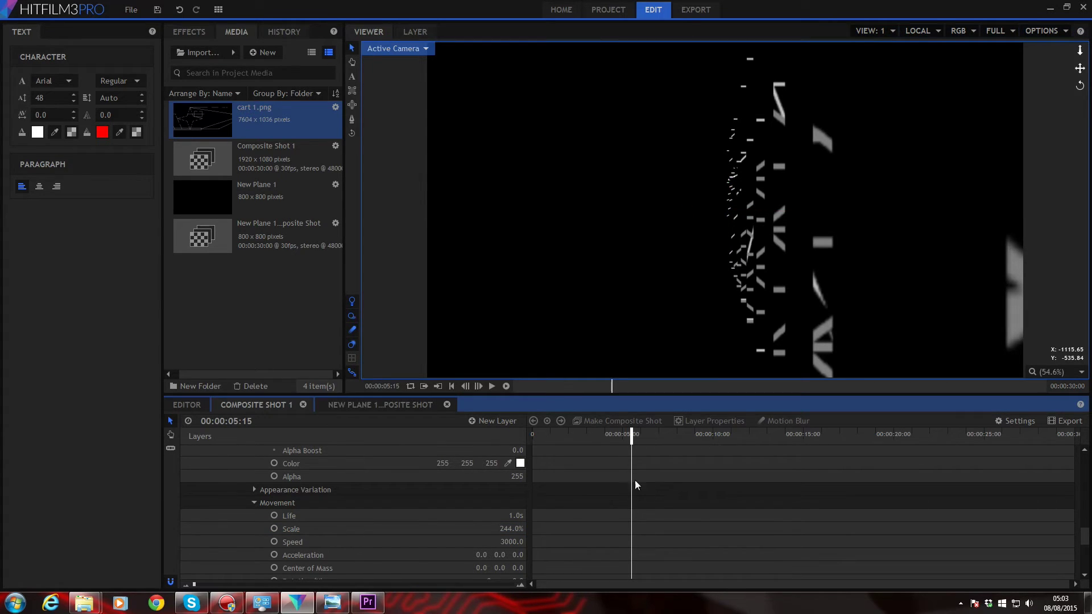
# Play the composite from the start and render a RAM preview
pyautogui.click(451, 387)
pyautogui.click(491, 387)
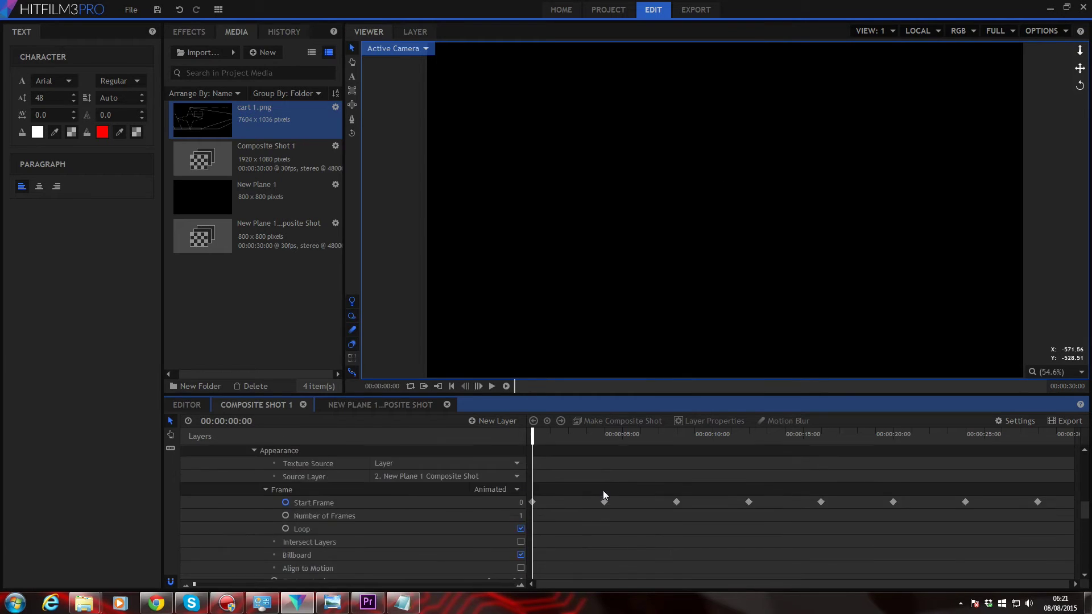
pyautogui.scroll(4, 603, 490)
pyautogui.moveTo(533, 437); pyautogui.dragTo(642, 441)
pyautogui.click(506, 391)
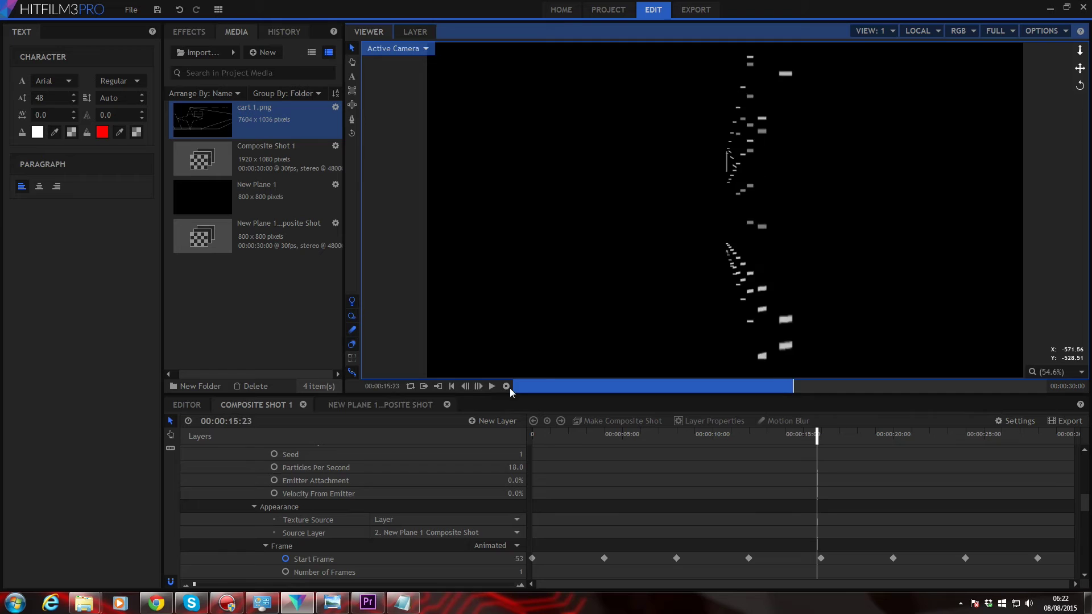
# Stop the preview and turn on motion blur for Composite Shot 1
pyautogui.click(451, 386)
pyautogui.click(491, 386)
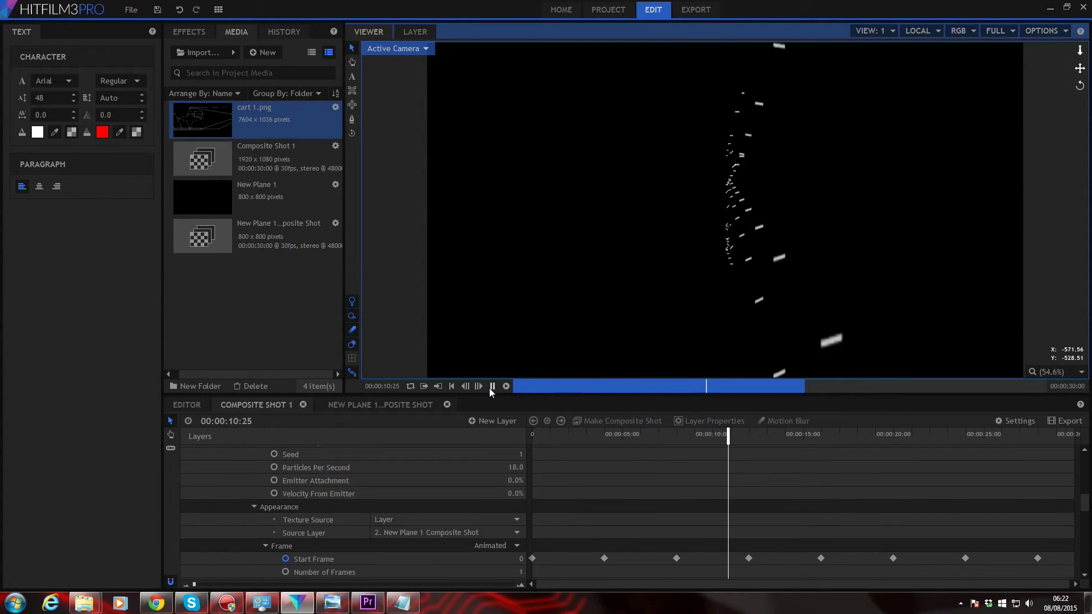
pyautogui.click(492, 386)
pyautogui.scroll(10, 443, 533)
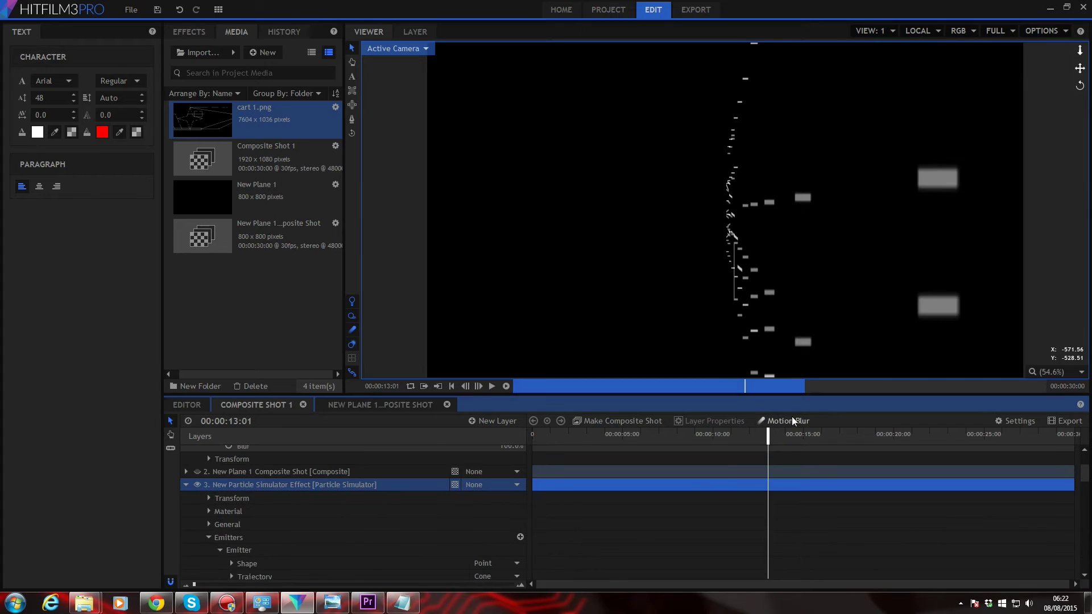
pyautogui.click(791, 421)
# Set particle Alpha to 165 and Alpha Boost to 4.0, then select the particle simulator layer
pyautogui.scroll(-10, 540, 502)
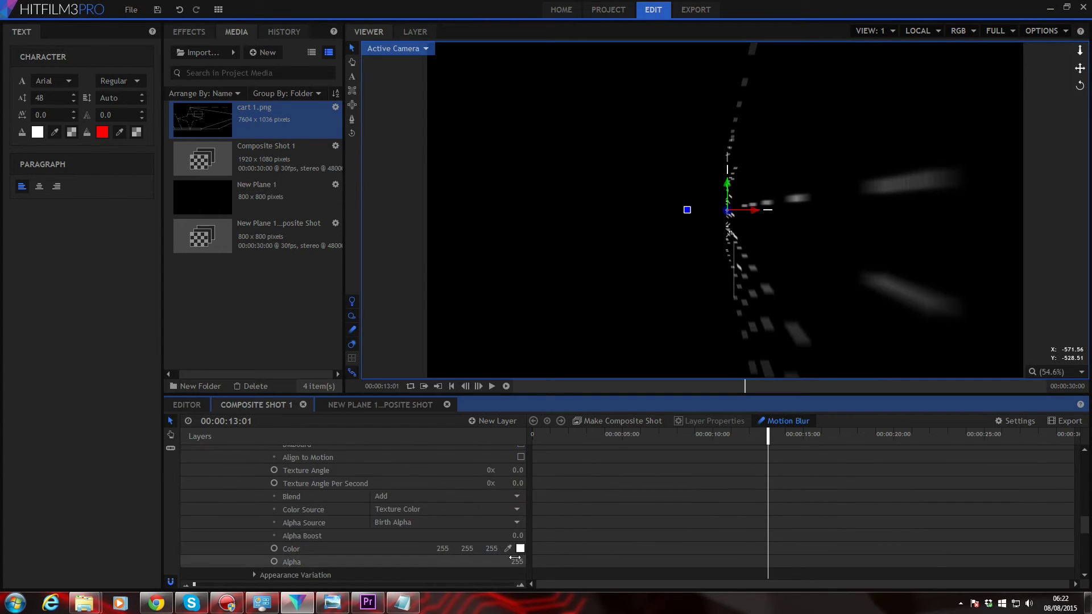
pyautogui.moveTo(515, 561); pyautogui.dragTo(537, 561)
pyautogui.moveTo(556, 430); pyautogui.dragTo(892, 436)
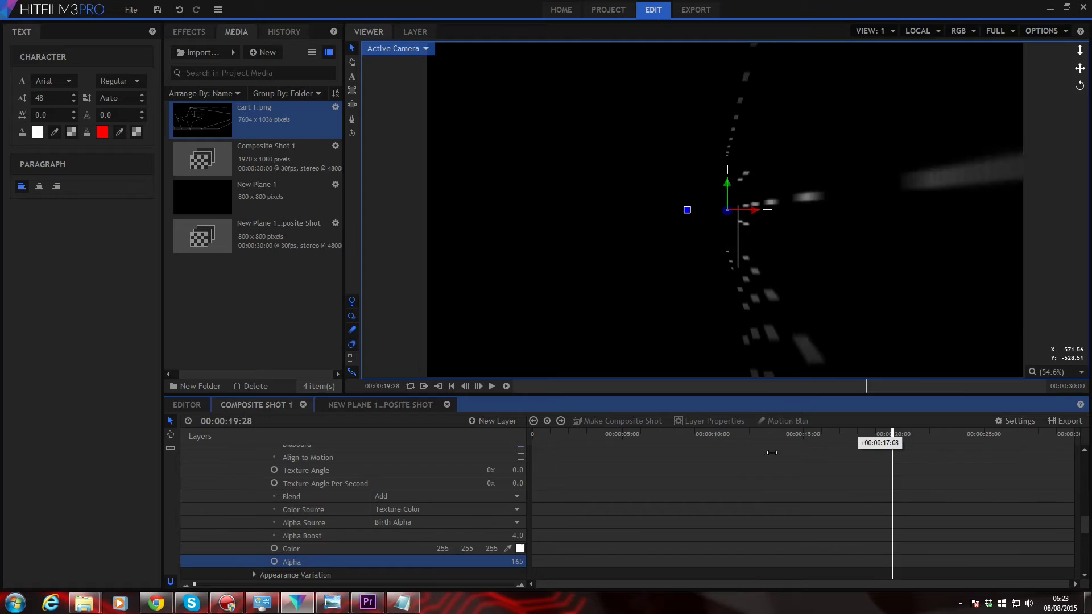
pyautogui.click(532, 436)
pyautogui.scroll(10, 353, 511)
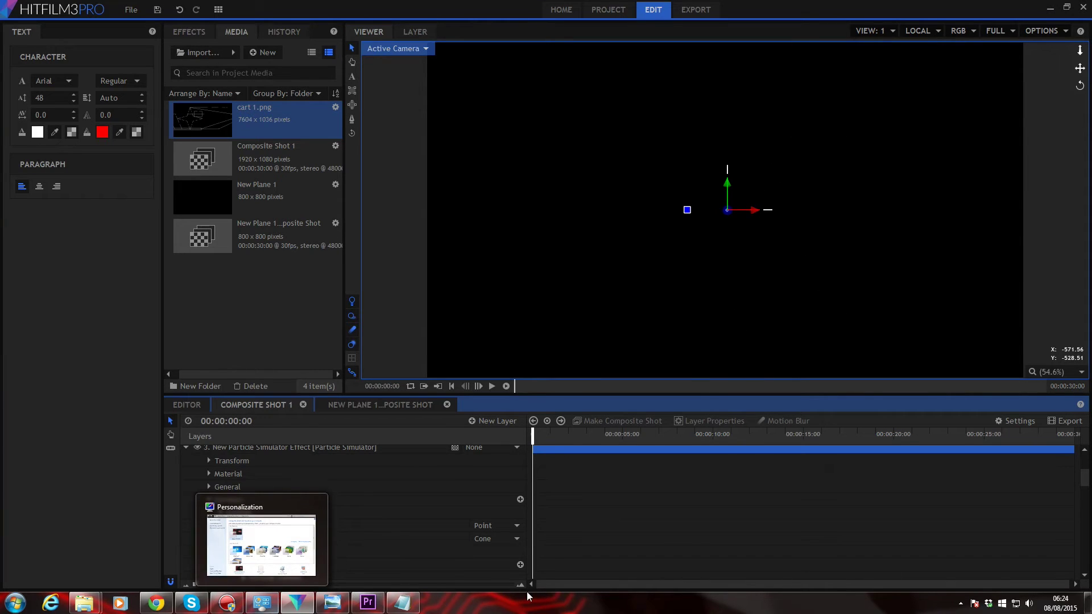
pyautogui.scroll(3, 551, 531)
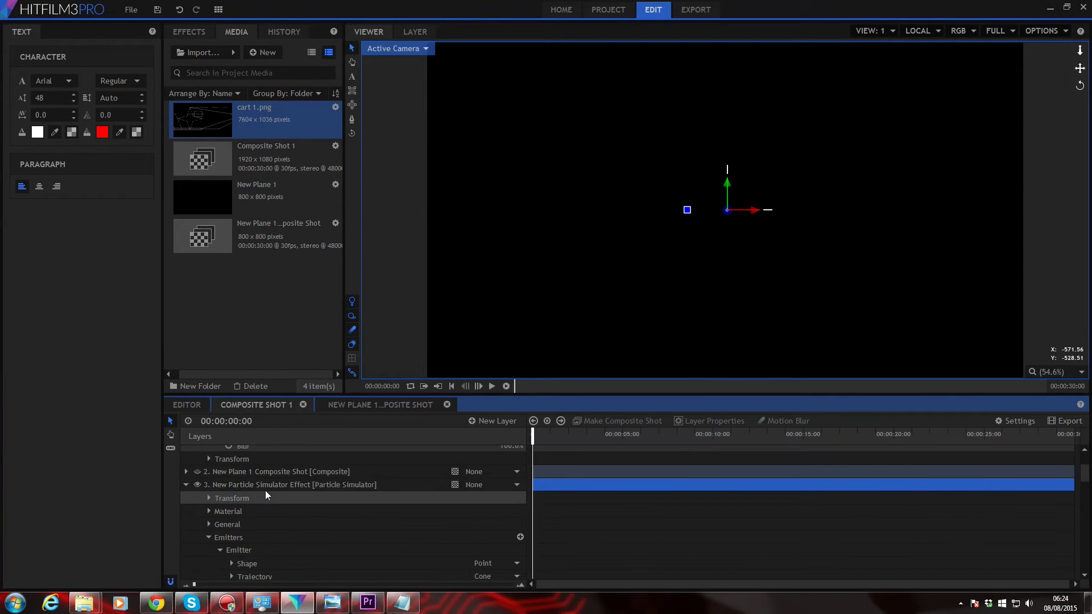
pyautogui.click(265, 488)
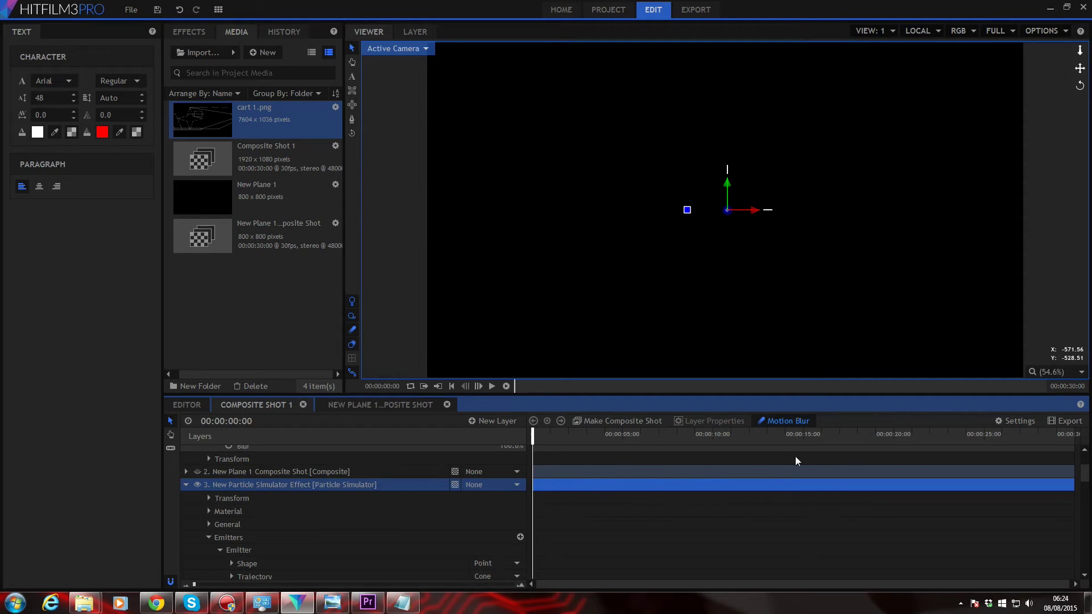
# Set up an Image Sequence export of Composite Shot 1
pyautogui.click(1067, 425)
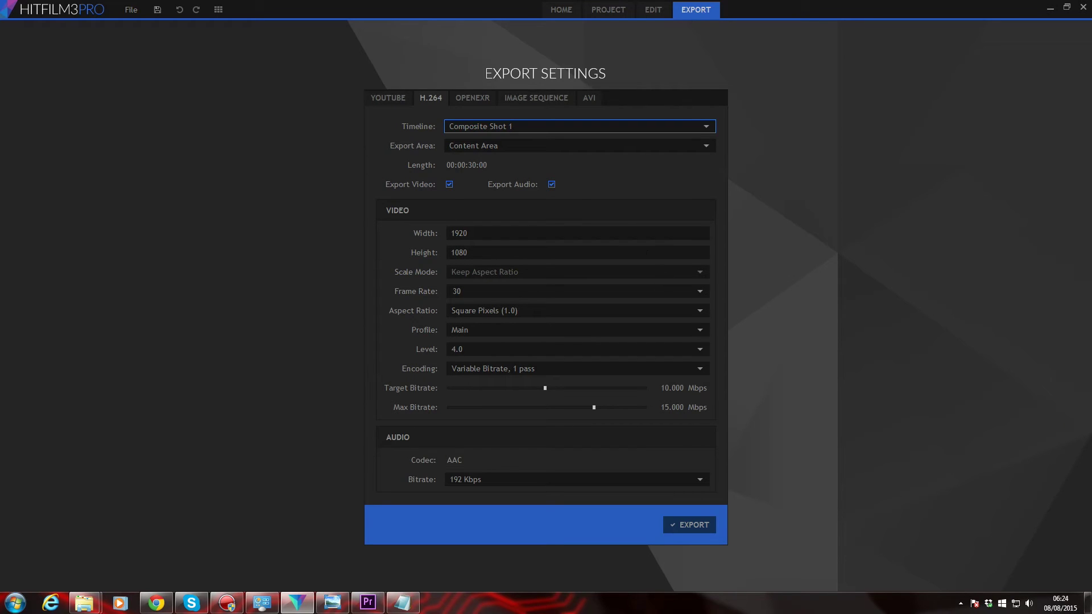
pyautogui.click(535, 100)
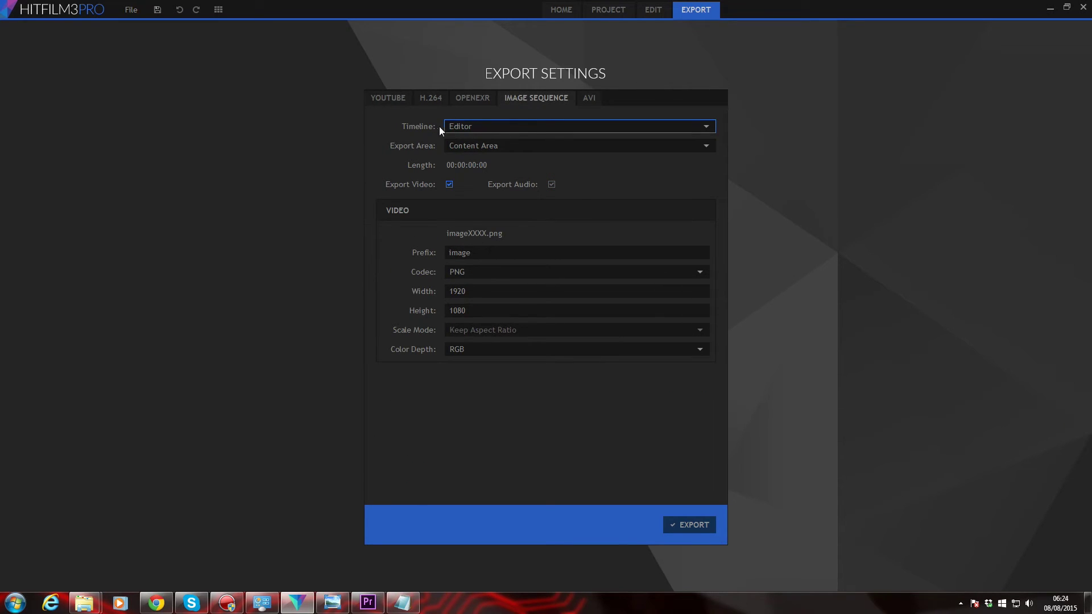
pyautogui.click(463, 126)
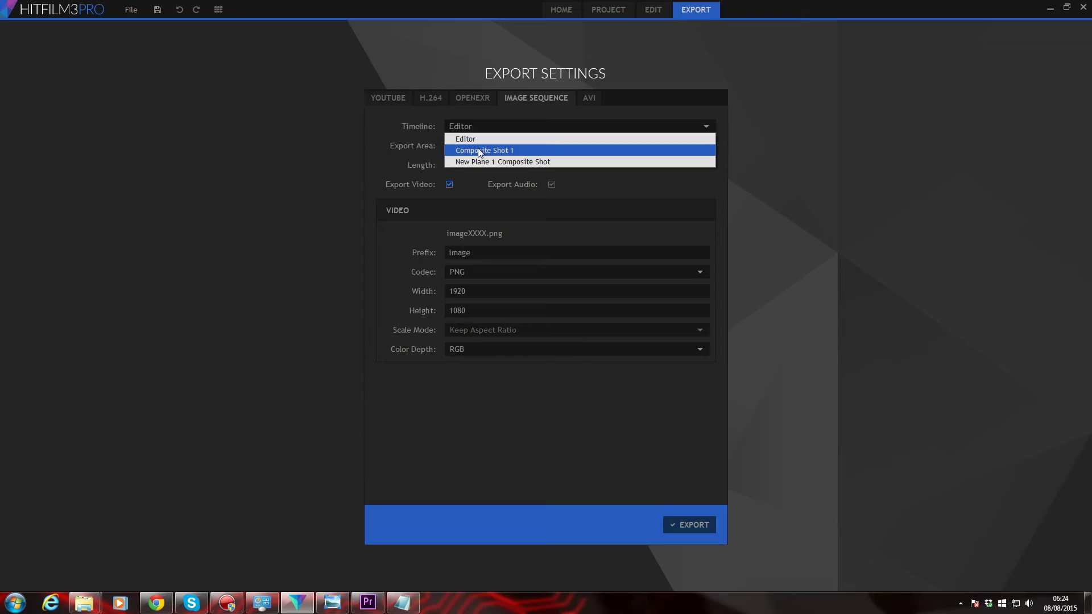
pyautogui.click(479, 150)
pyautogui.click(677, 522)
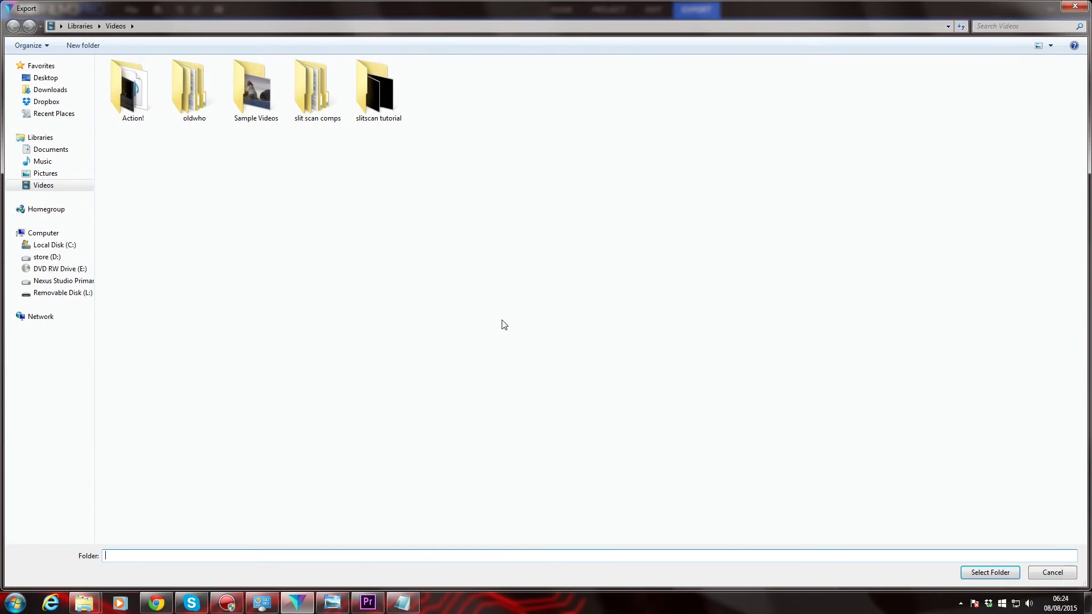
# Create a new folder named slitscan in Videos and open it
pyautogui.rightClick(492, 293)
pyautogui.moveTo(538, 424)
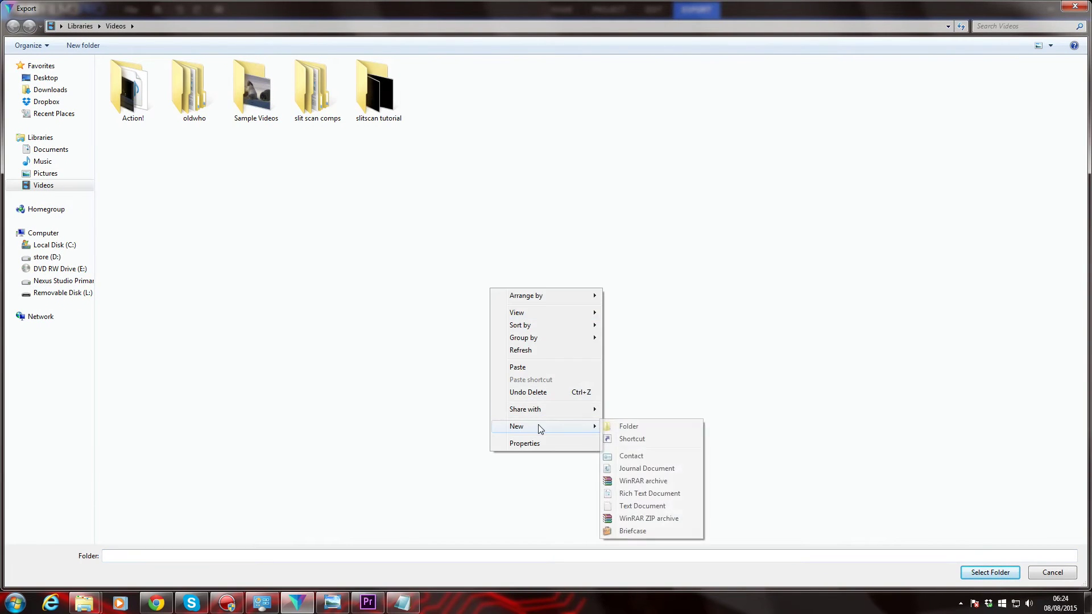
pyautogui.click(623, 426)
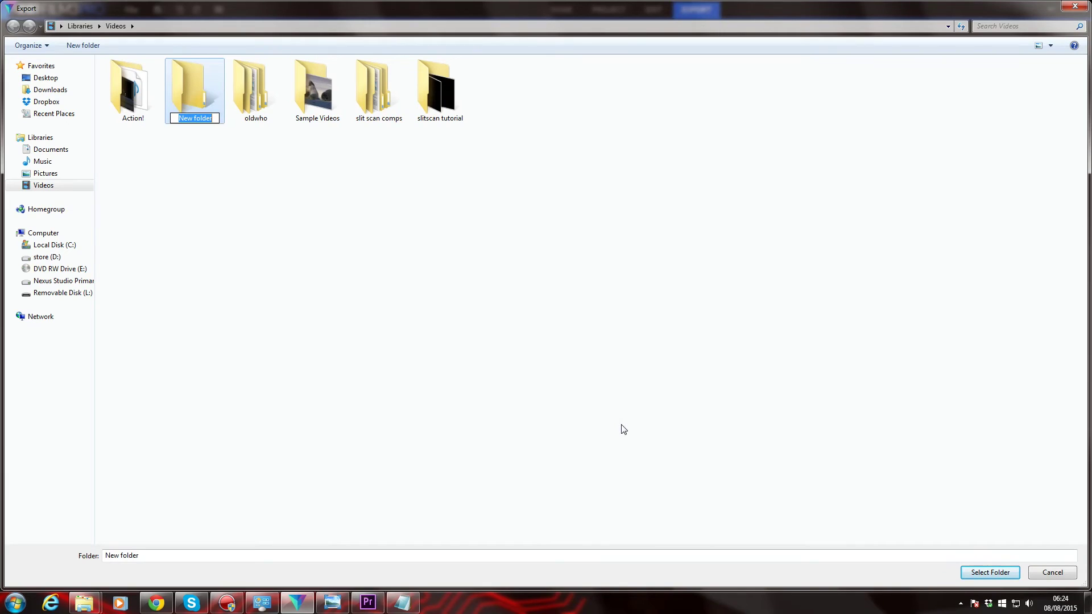
pyautogui.write('slitscan')
pyautogui.press('Return')
pyautogui.press('Return')
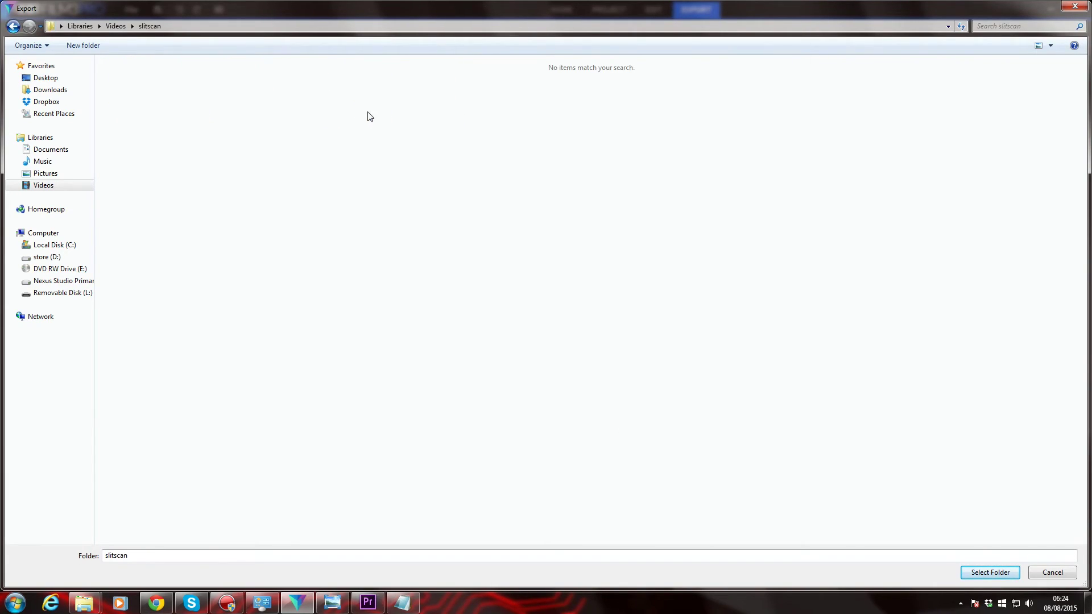
# Create a subfolder named right inside slitscan and export the sequence there
pyautogui.rightClick(334, 181)
pyautogui.moveTo(397, 316)
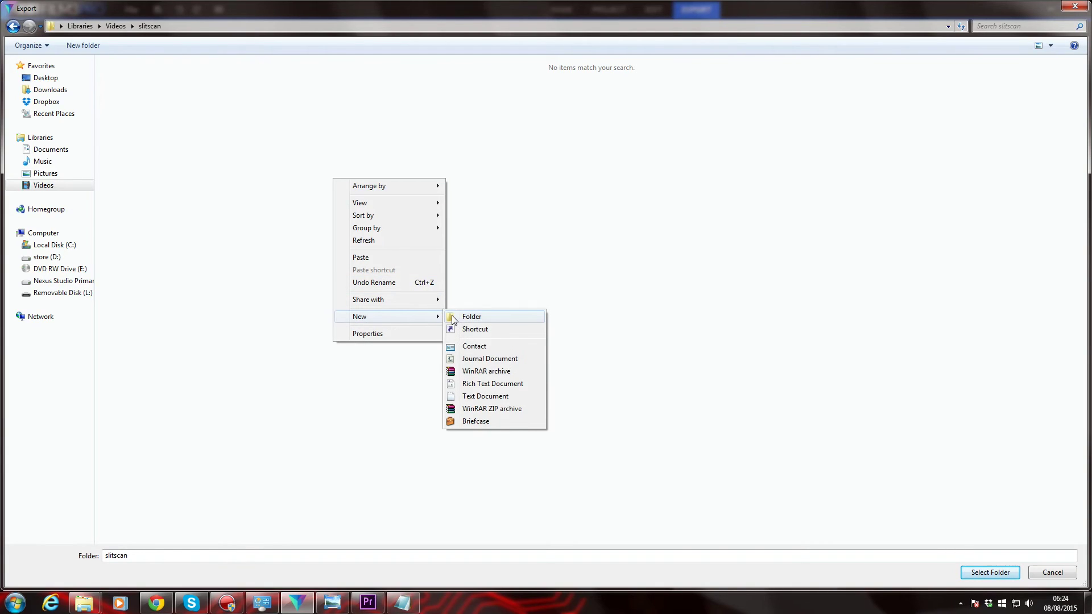
pyautogui.click(471, 316)
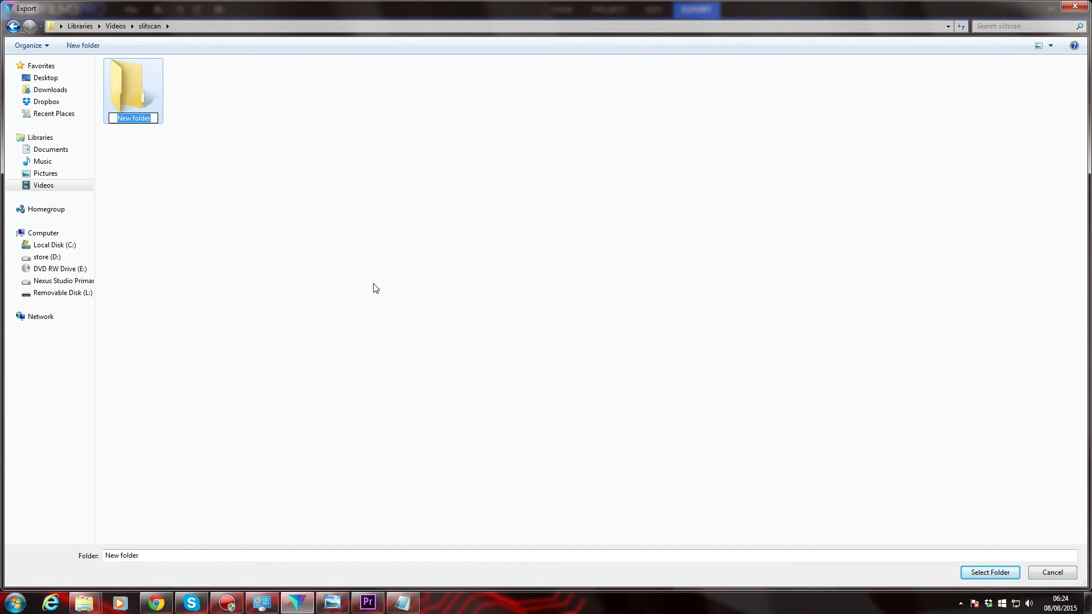
pyautogui.write('right')
pyautogui.press('Return')
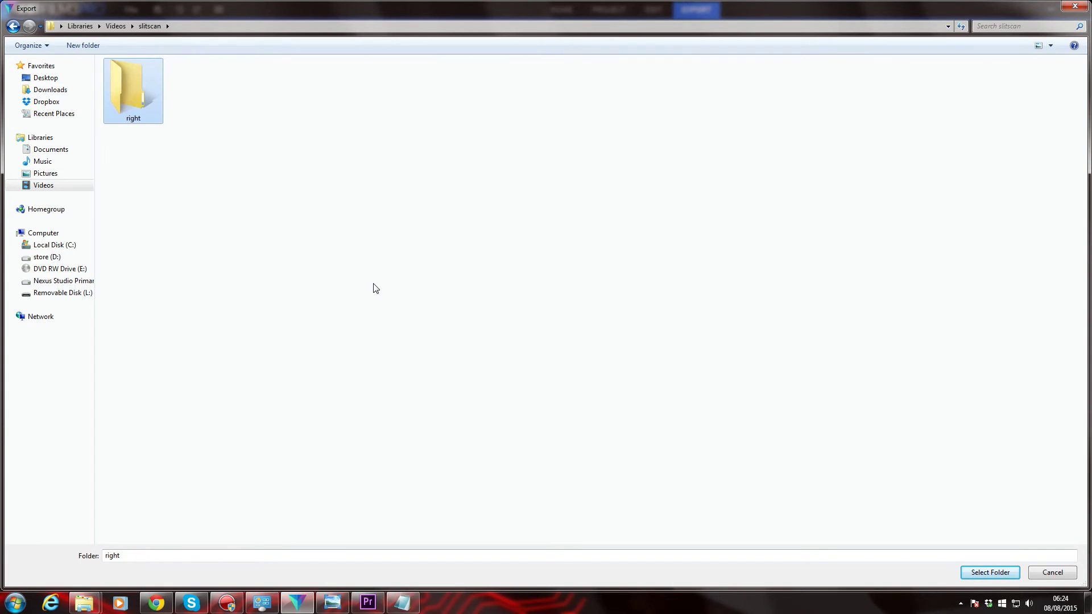
pyautogui.click(1007, 575)
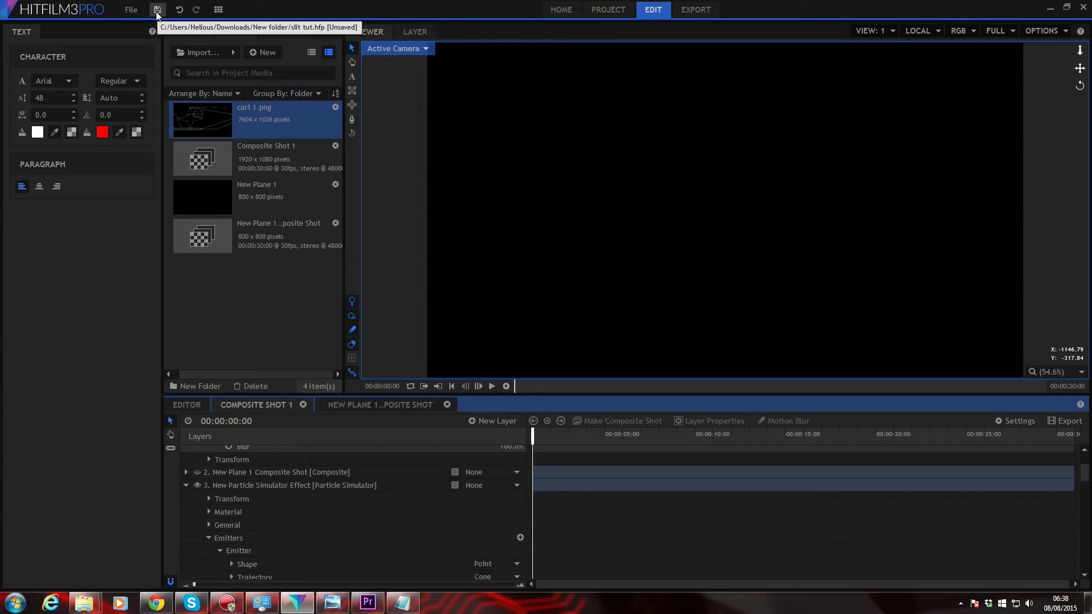
# Save the project, start a new project, and begin a new composite
pyautogui.click(157, 10)
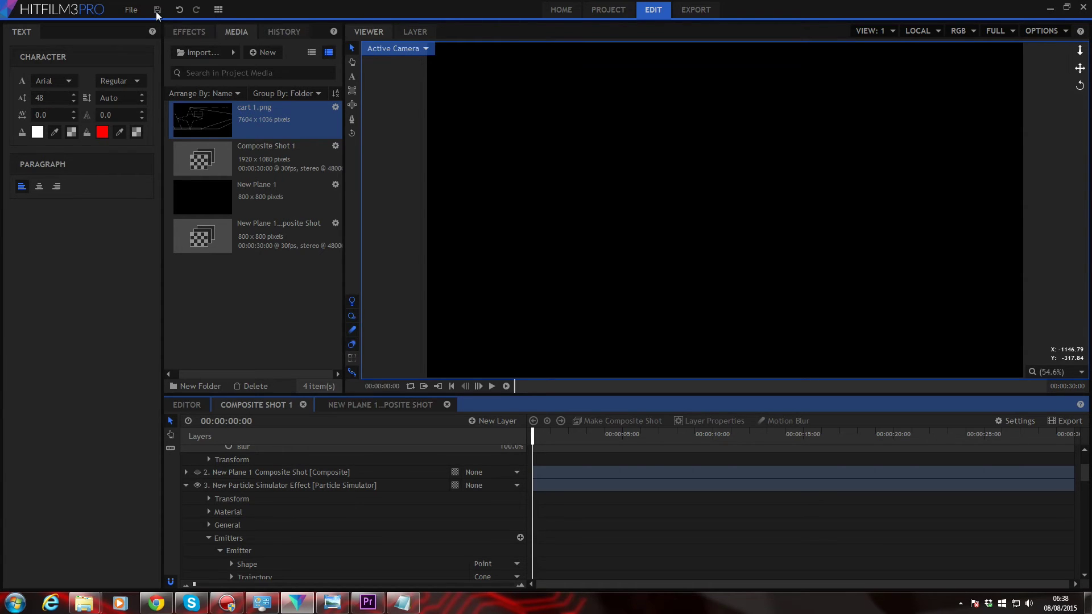
pyautogui.click(133, 10)
pyautogui.click(154, 28)
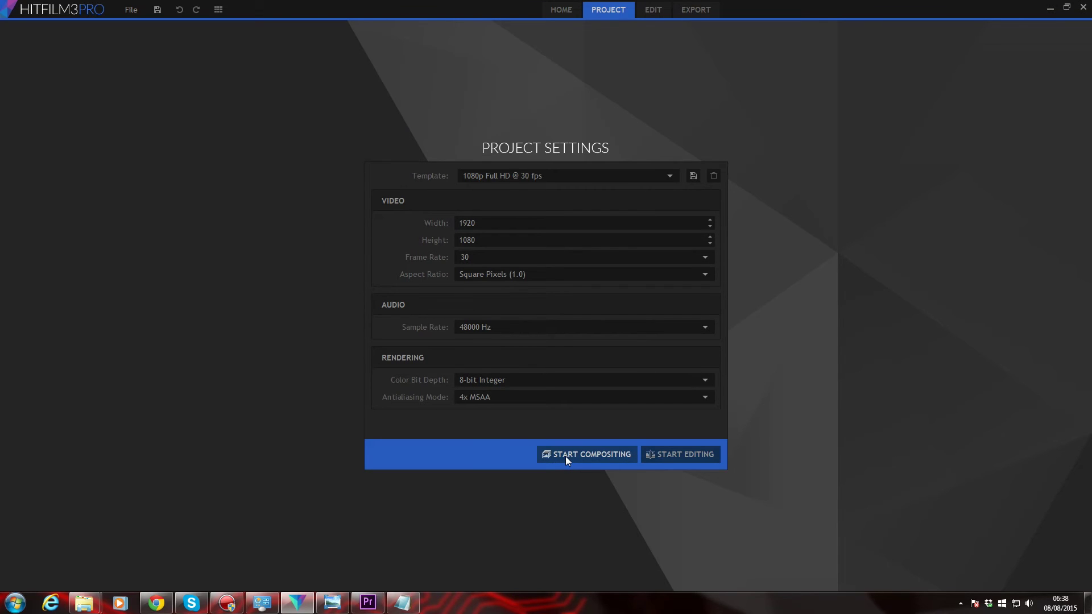
pyautogui.click(565, 455)
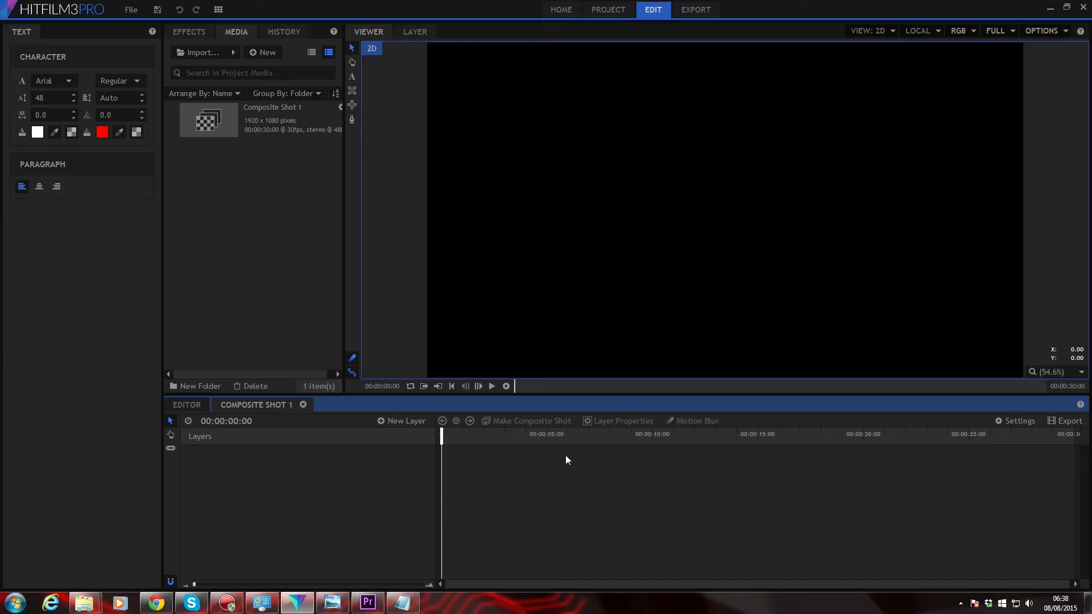
# Import the right folder from My Videos > slitscan as an image sequence
pyautogui.click(233, 53)
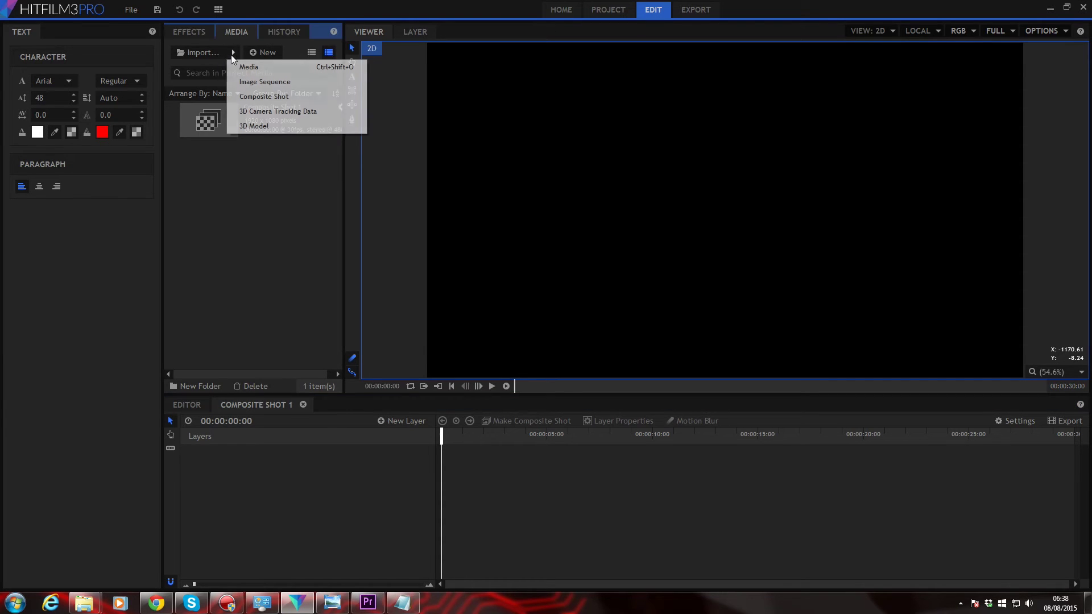
pyautogui.click(245, 84)
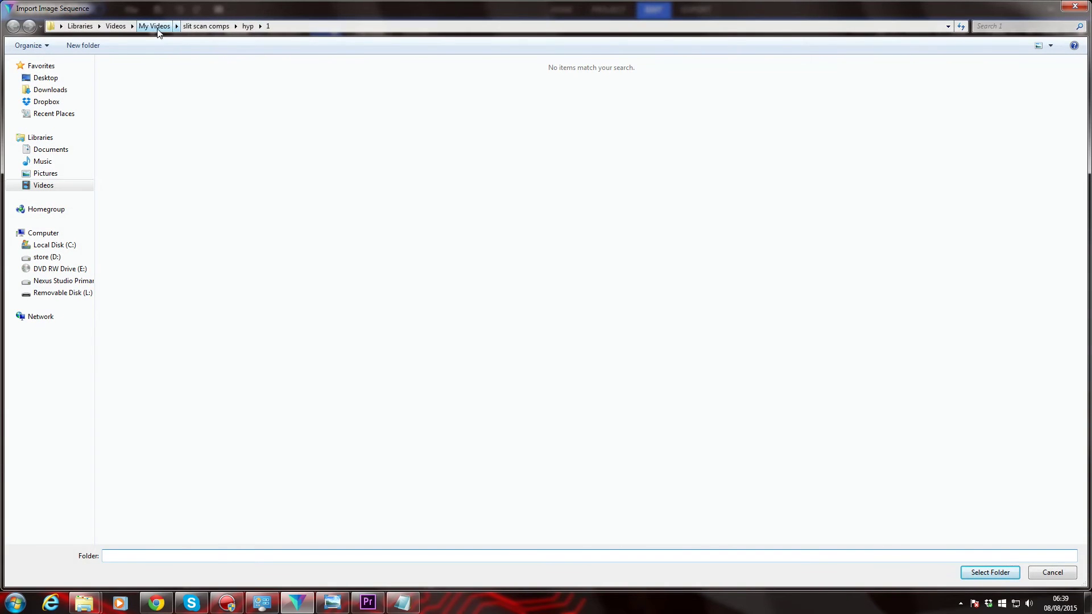
pyautogui.click(157, 27)
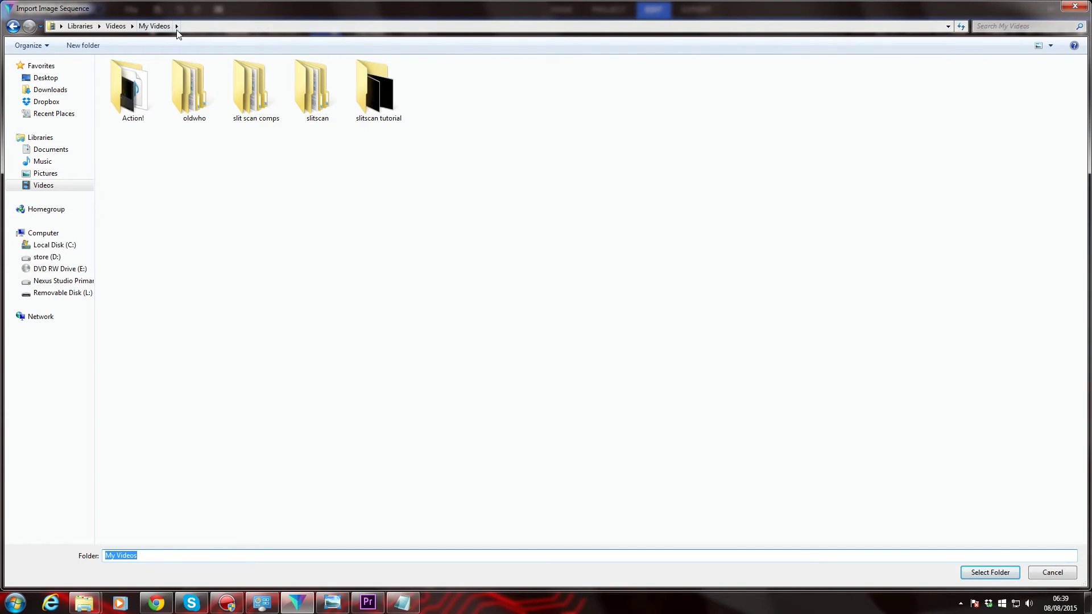
pyautogui.doubleClick(309, 84)
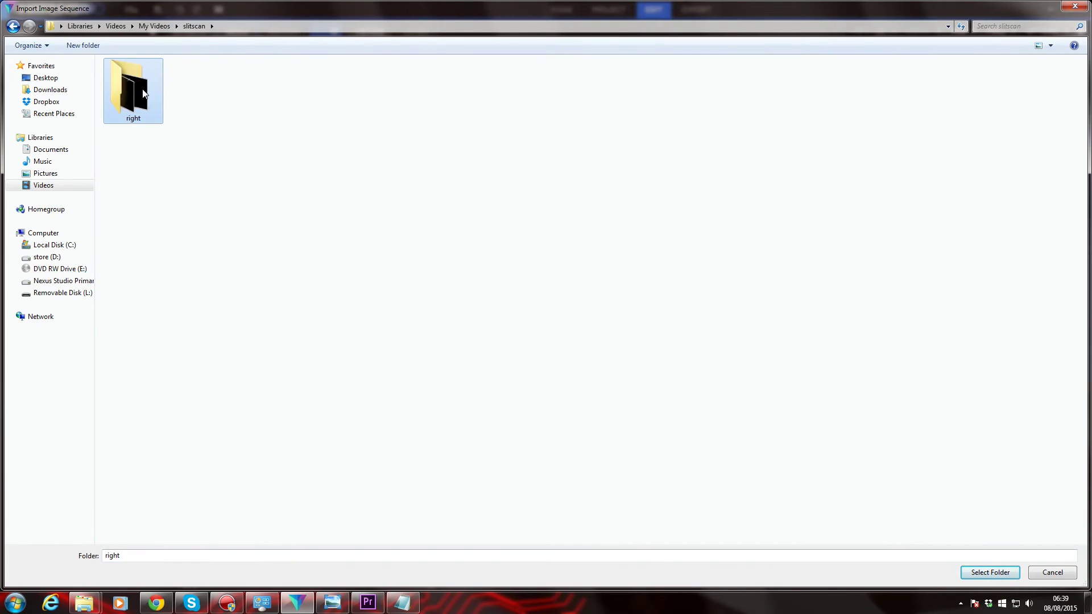
pyautogui.click(985, 573)
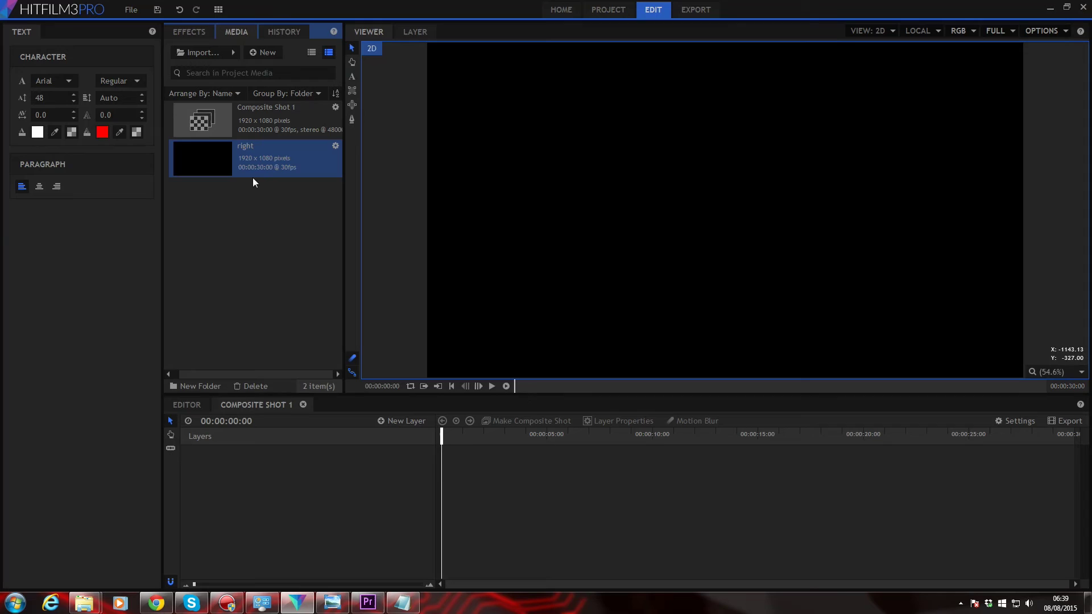
# Place the right sequence into the composite and choose a blend mode for its layer
pyautogui.moveTo(251, 173); pyautogui.dragTo(254, 447)
pyautogui.rightClick(284, 450)
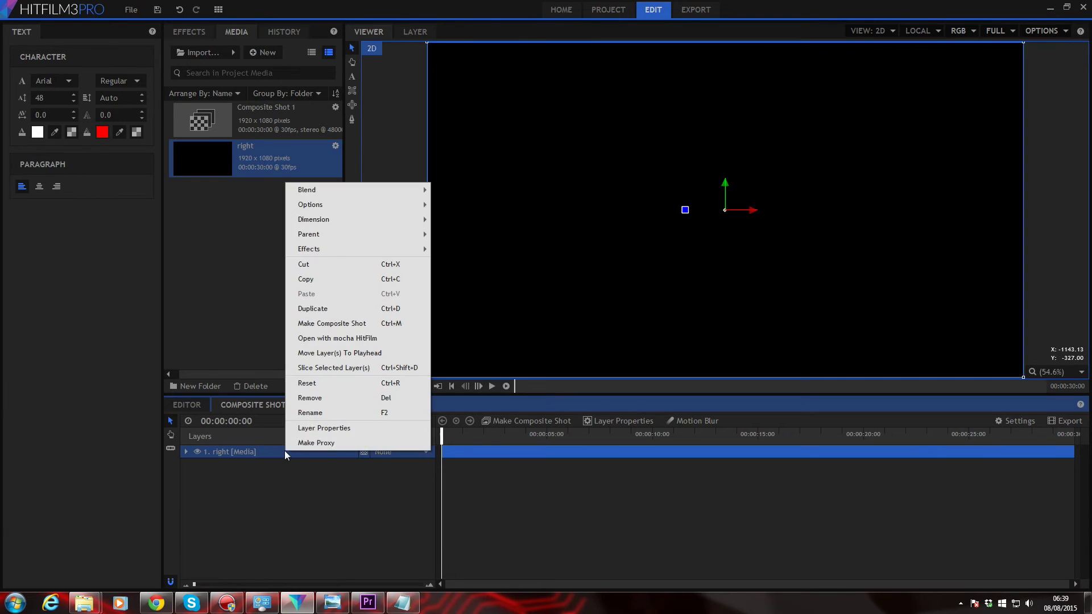
pyautogui.moveTo(341, 190)
pyautogui.click(464, 203)
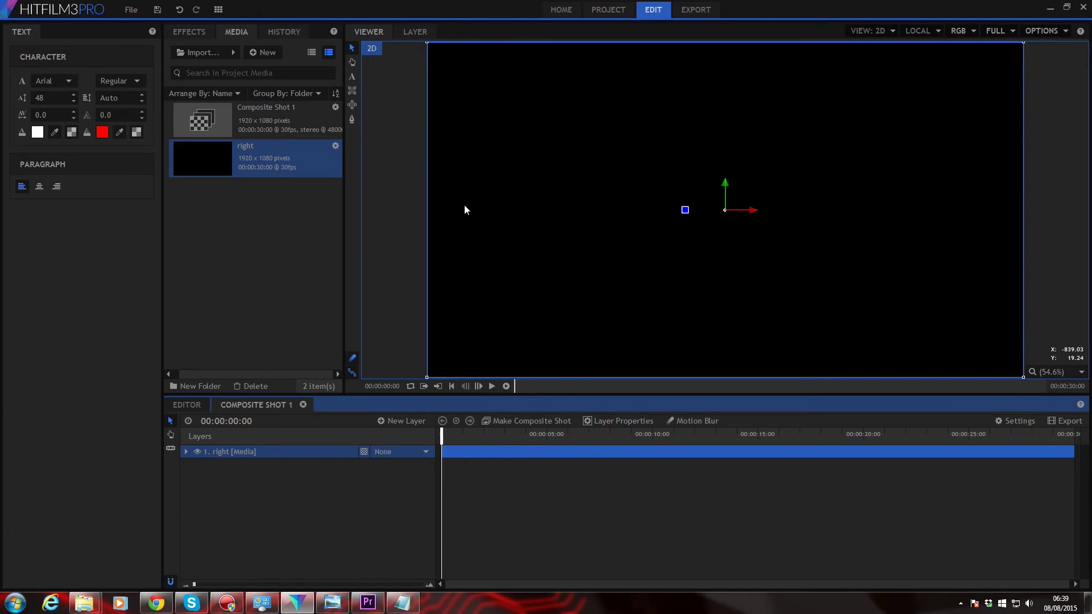
# Duplicate the right layer and move to a frame showing footage
pyautogui.rightClick(263, 448)
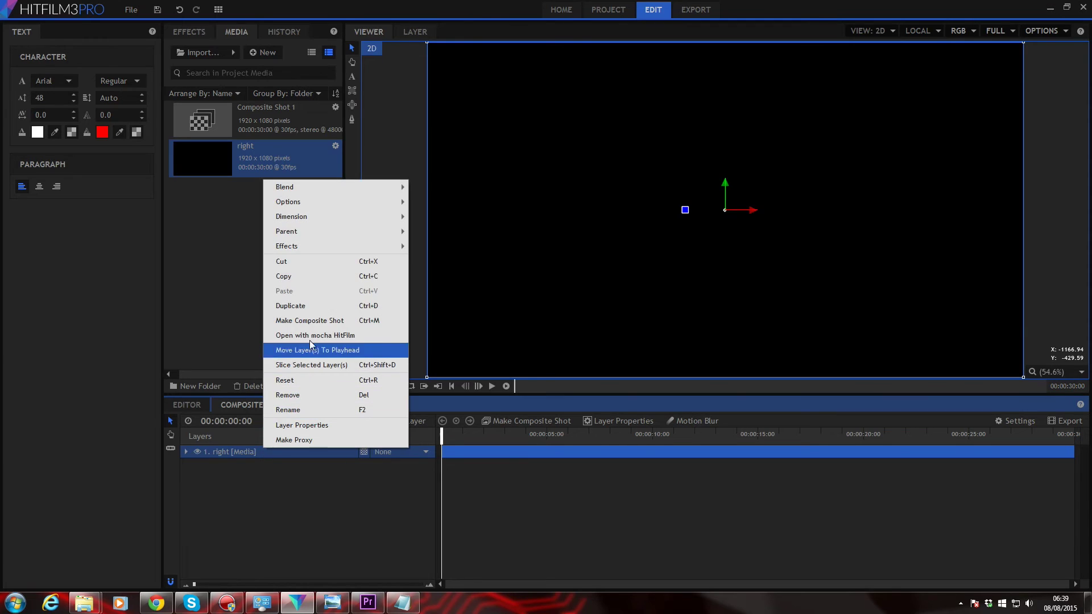
pyautogui.click(309, 298)
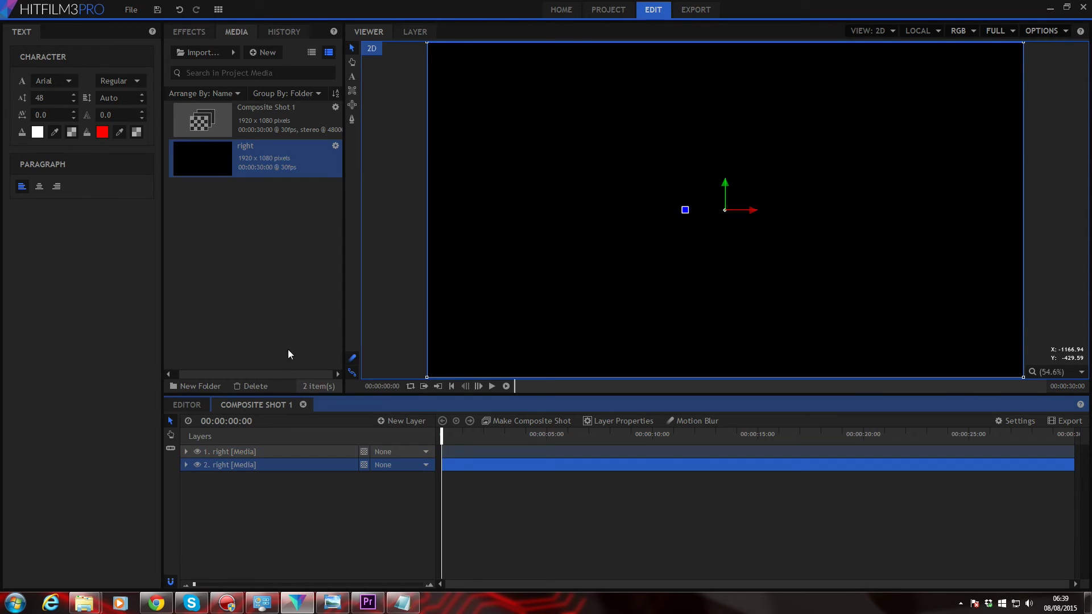
pyautogui.click(186, 465)
pyautogui.moveTo(475, 438); pyautogui.dragTo(515, 438)
# Mirror the second layer by setting its horizontal Scale to -100%
pyautogui.click(208, 517)
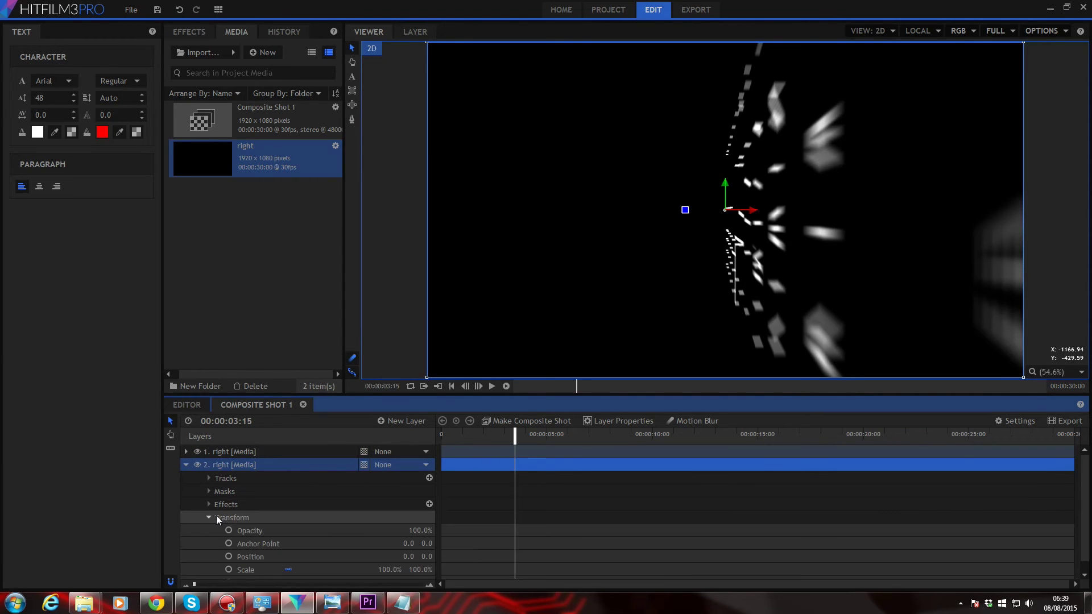
pyautogui.scroll(-1, 226, 522)
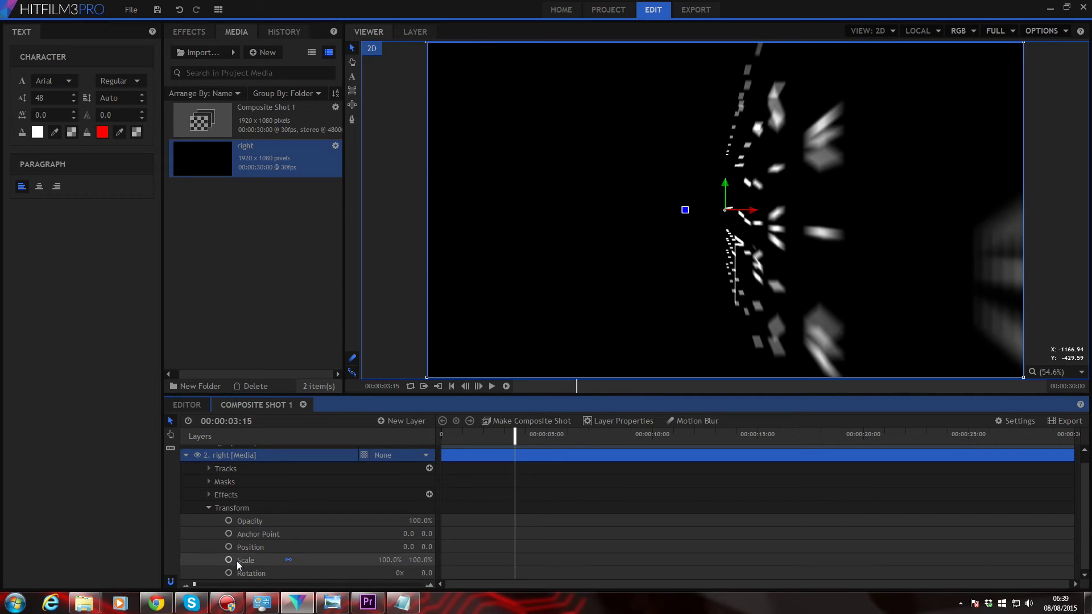
pyautogui.click(288, 560)
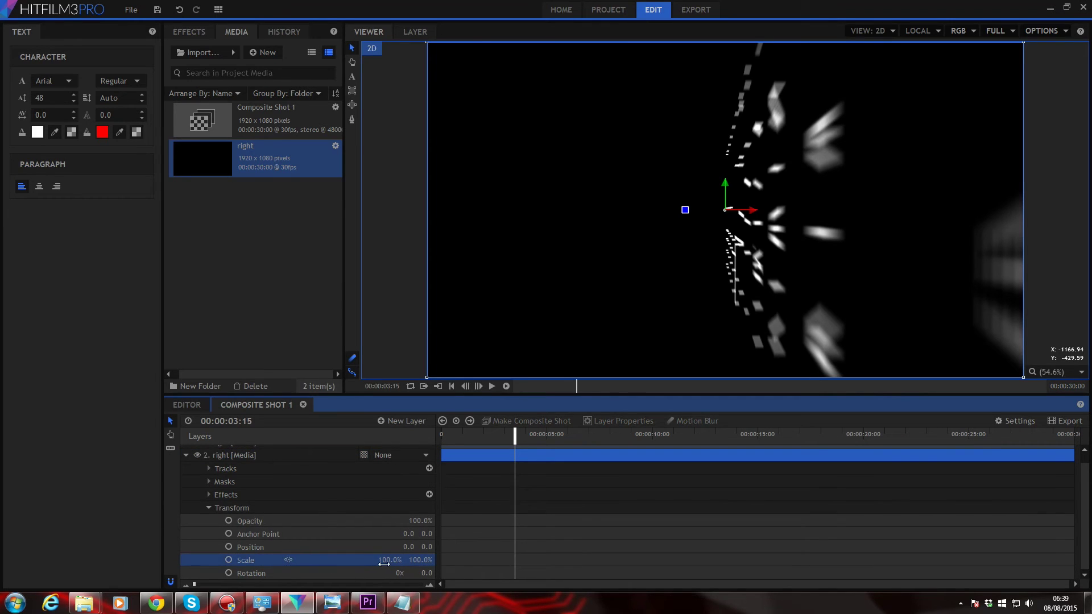
pyautogui.click(386, 560)
pyautogui.press('BackSpace')
pyautogui.write('-100')
pyautogui.press('Return')
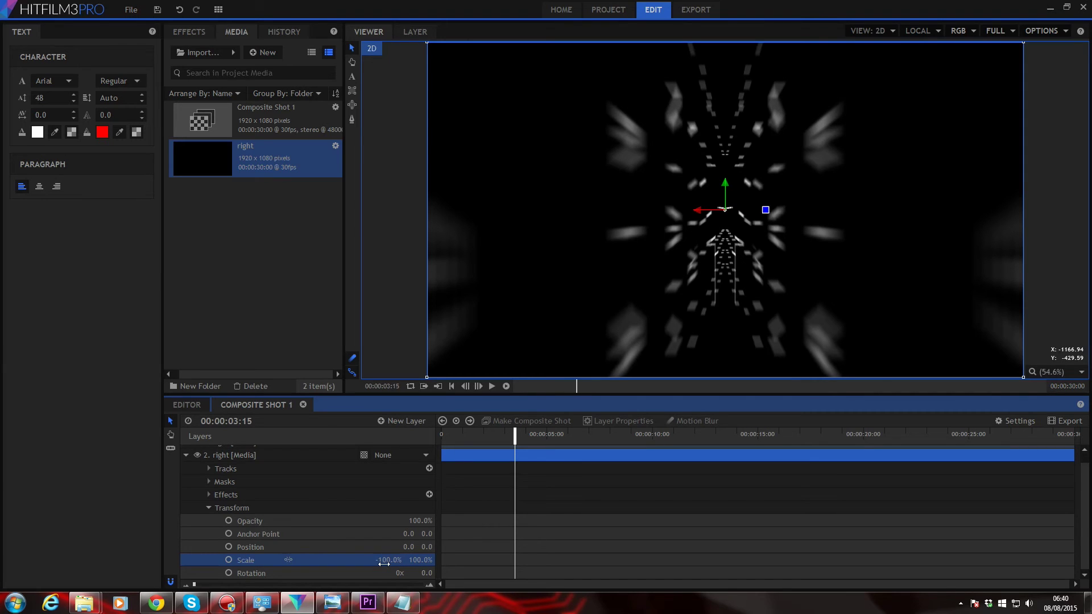
# Shift the mirrored layer 15 frames earlier, preview the result, and bring up export settings
pyautogui.click(586, 459)
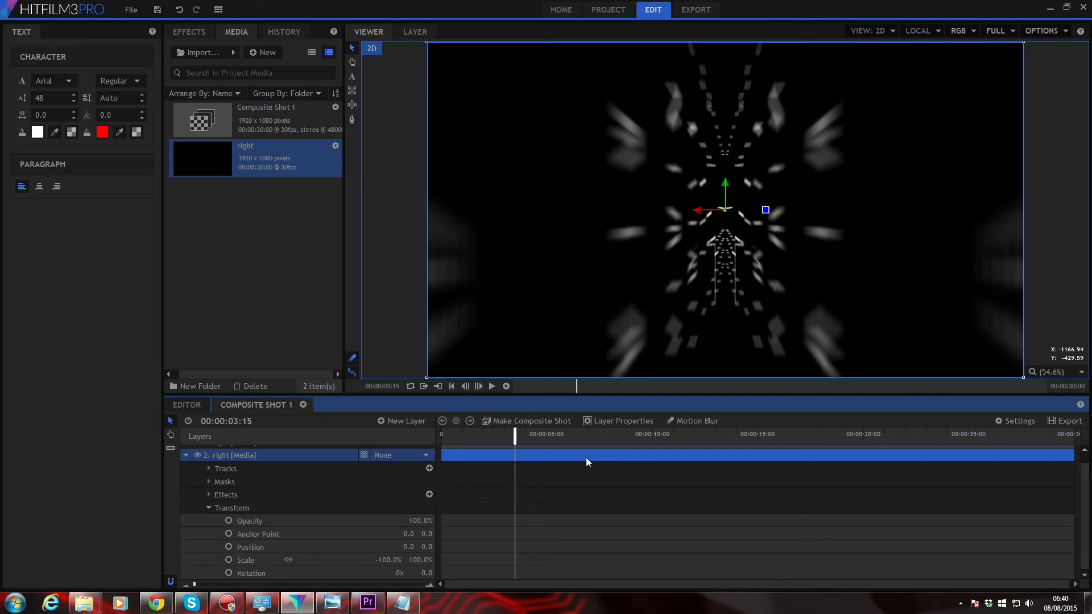
pyautogui.moveTo(586, 457); pyautogui.dragTo(574, 456)
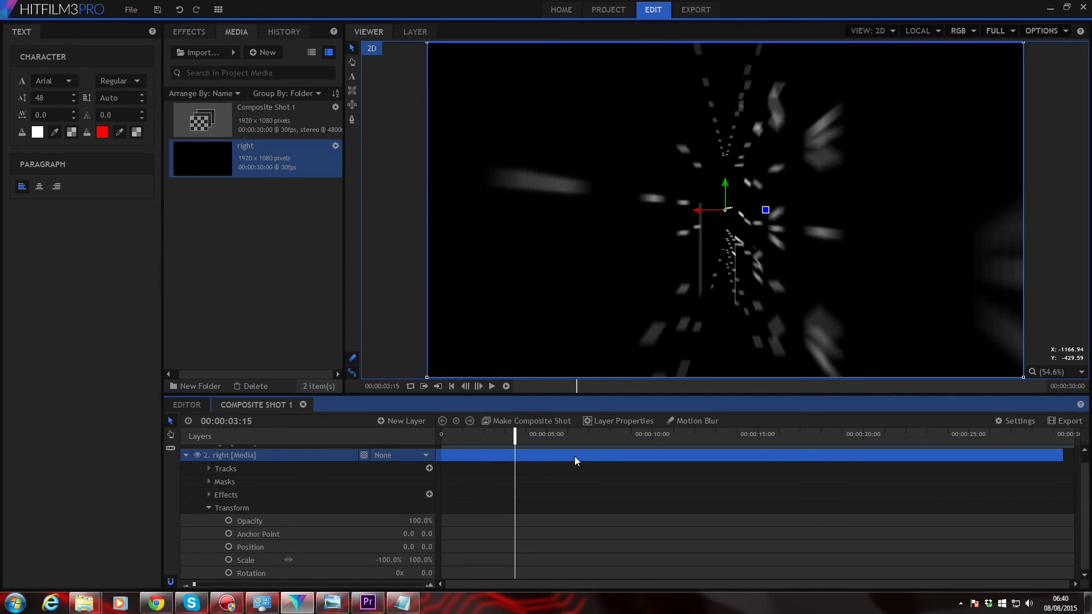
pyautogui.click(472, 498)
pyautogui.click(453, 386)
pyautogui.click(491, 386)
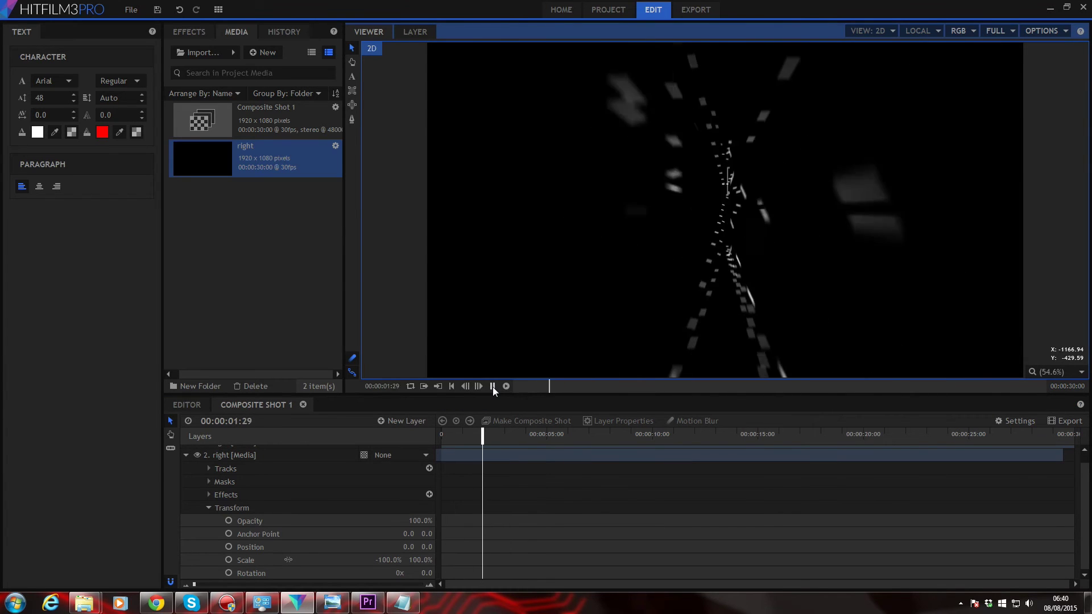
pyautogui.click(492, 386)
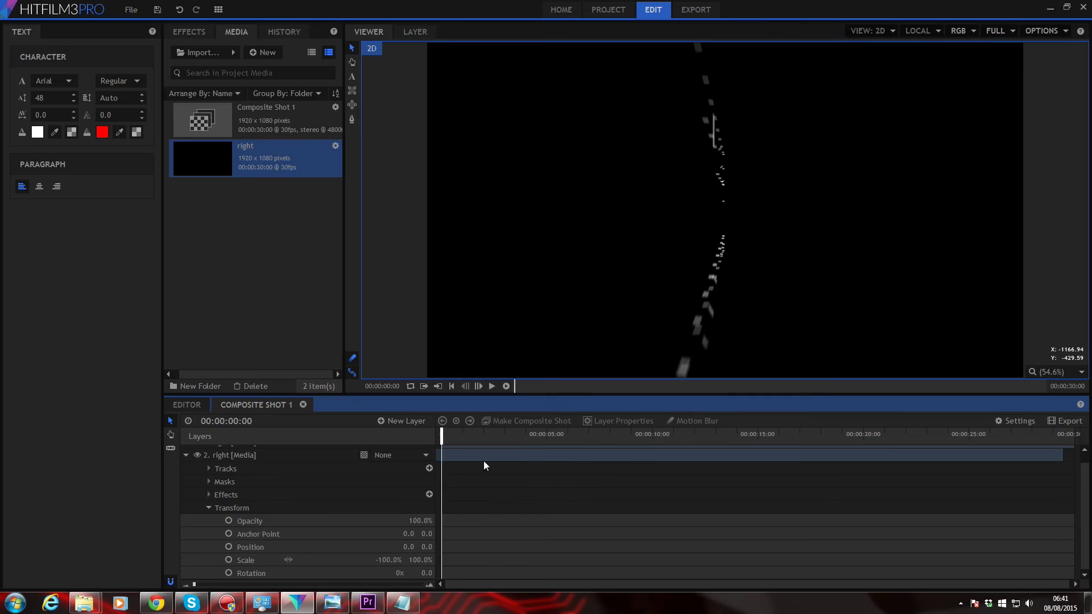
pyautogui.click(1069, 421)
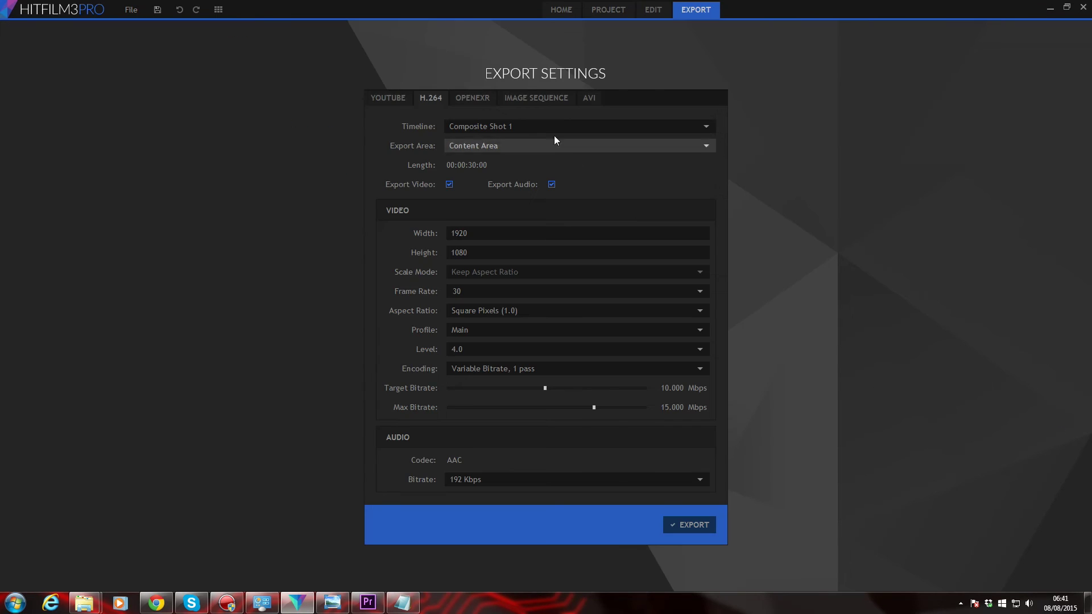
# Set up an image sequence export of the Composite Shot 1 timeline
pyautogui.click(537, 99)
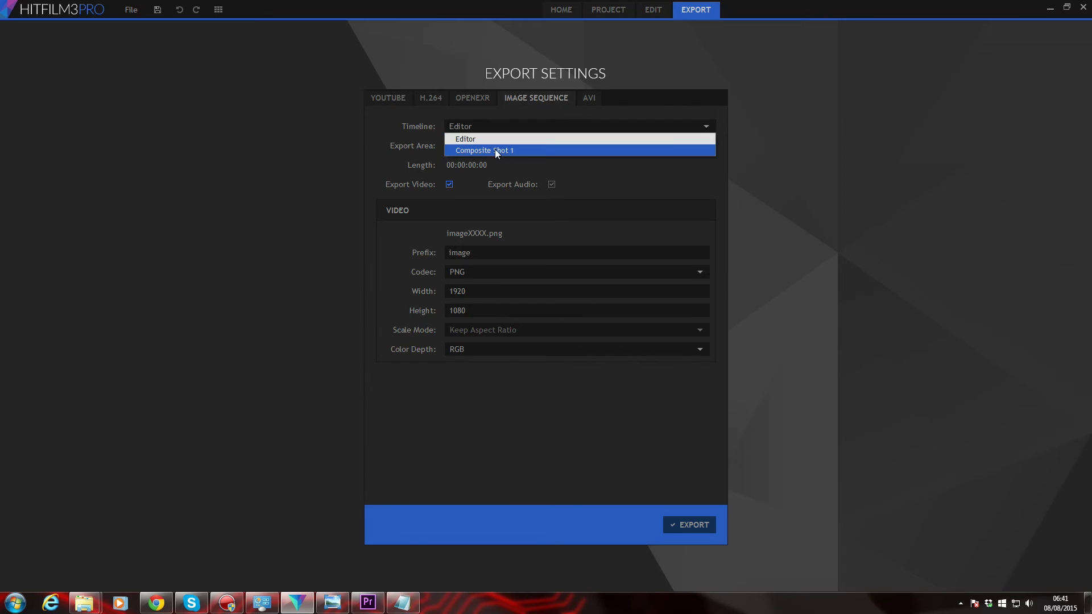
pyautogui.click(494, 149)
pyautogui.click(690, 525)
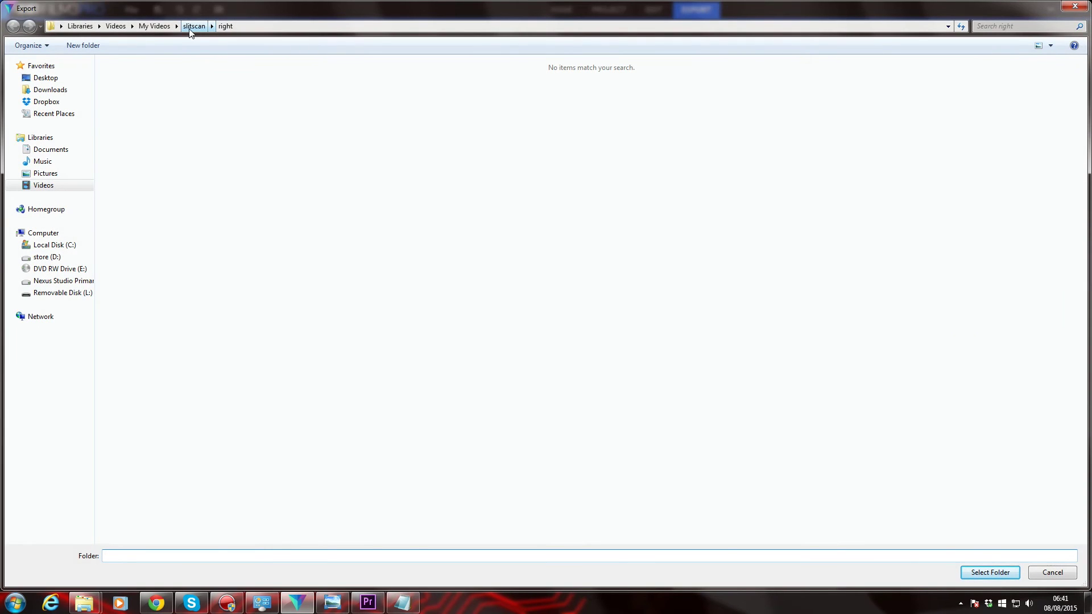
# Create a new 'lr slitscan' folder inside slitscan and export the frames into it
pyautogui.click(189, 27)
pyautogui.rightClick(229, 112)
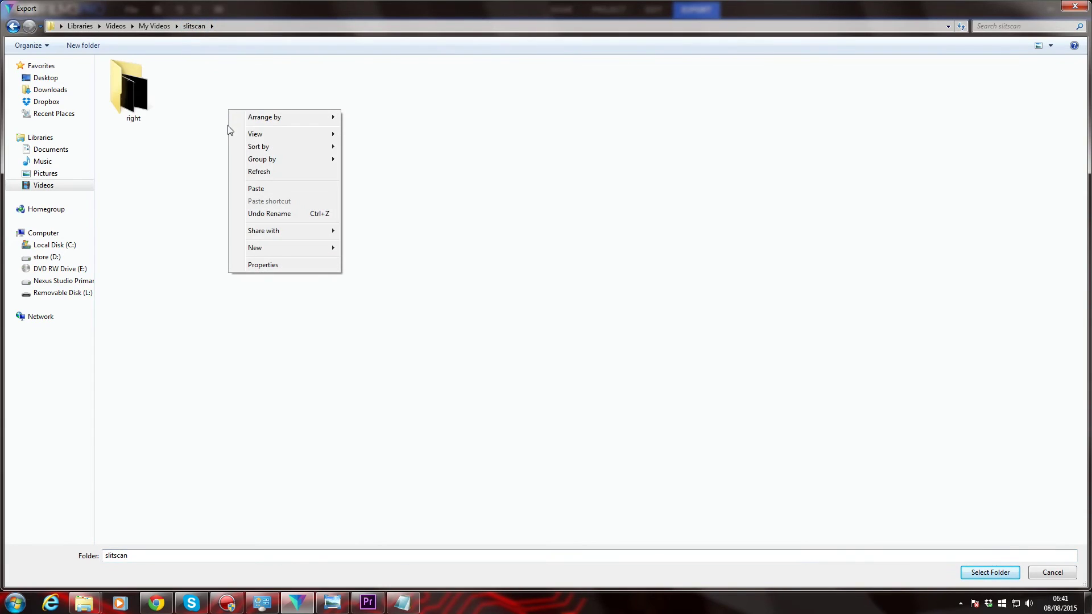
pyautogui.click(355, 248)
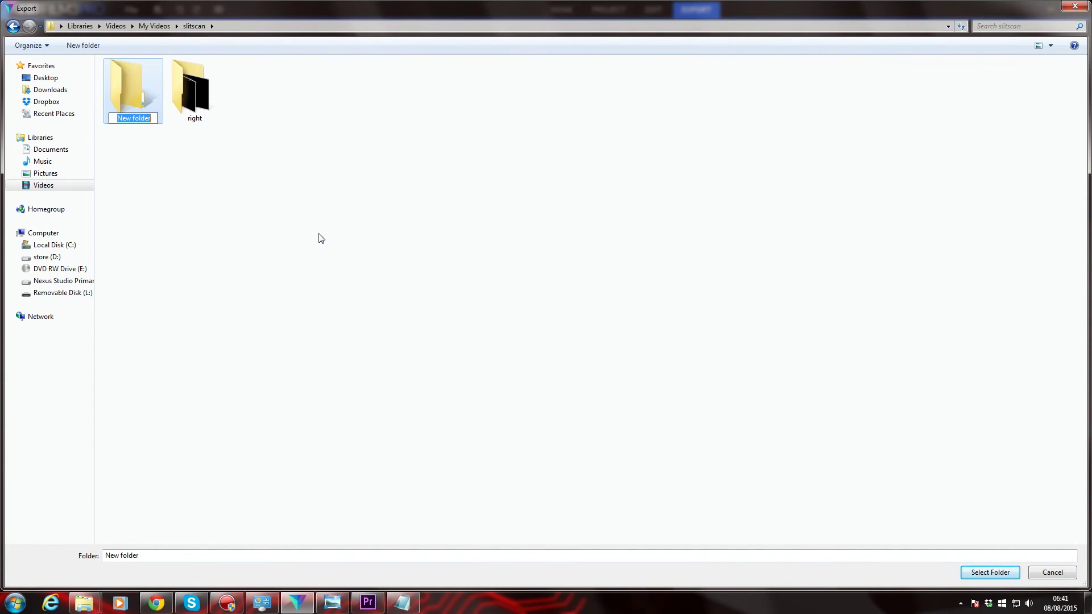
pyautogui.press('BackSpace')
pyautogui.write('lr slitscan')
pyautogui.click(320, 237)
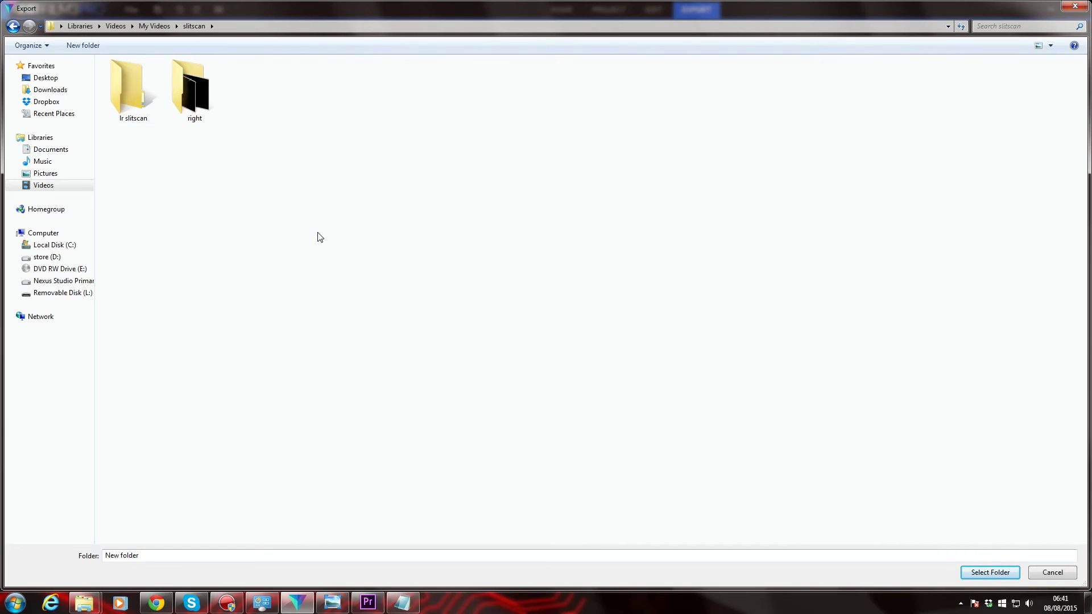
pyautogui.doubleClick(132, 83)
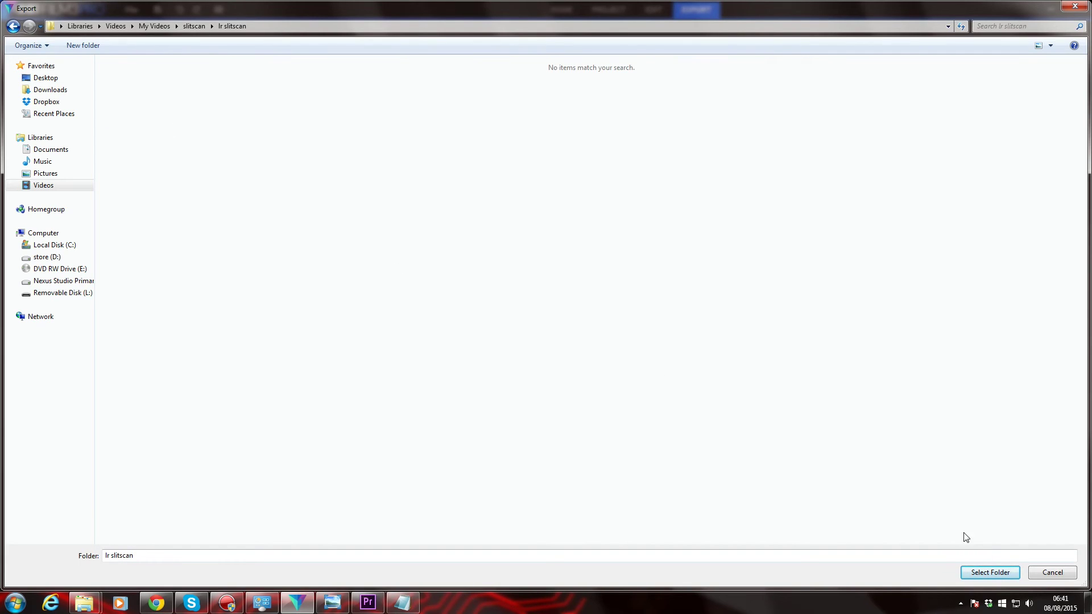
pyautogui.click(990, 572)
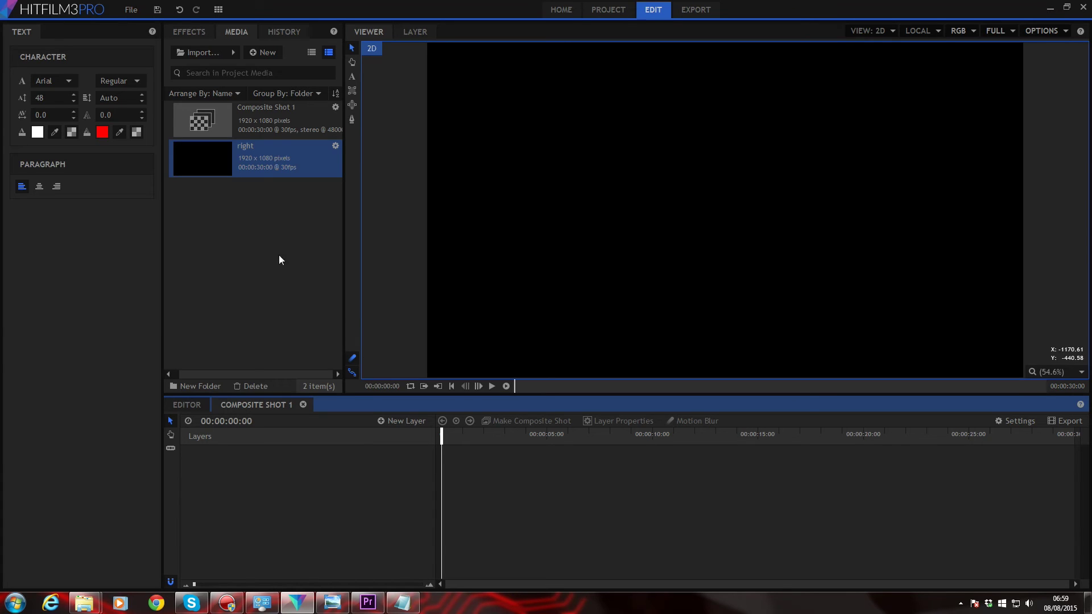
# Import the lr slitscan image sequence, add it to Composite Shot 1, and shift it 10 frames earlier
pyautogui.click(233, 53)
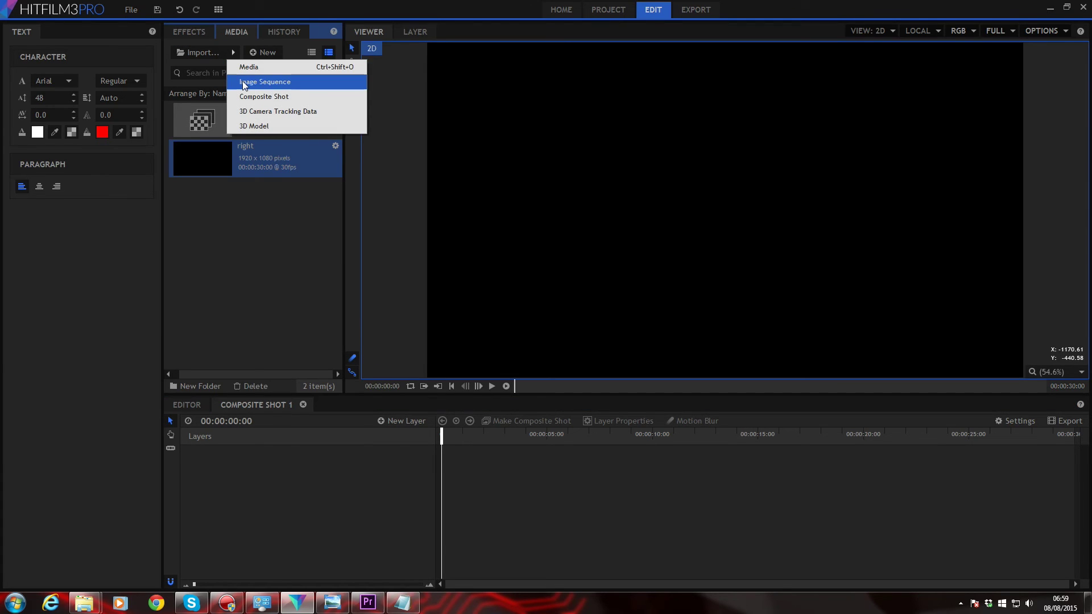
pyautogui.click(243, 83)
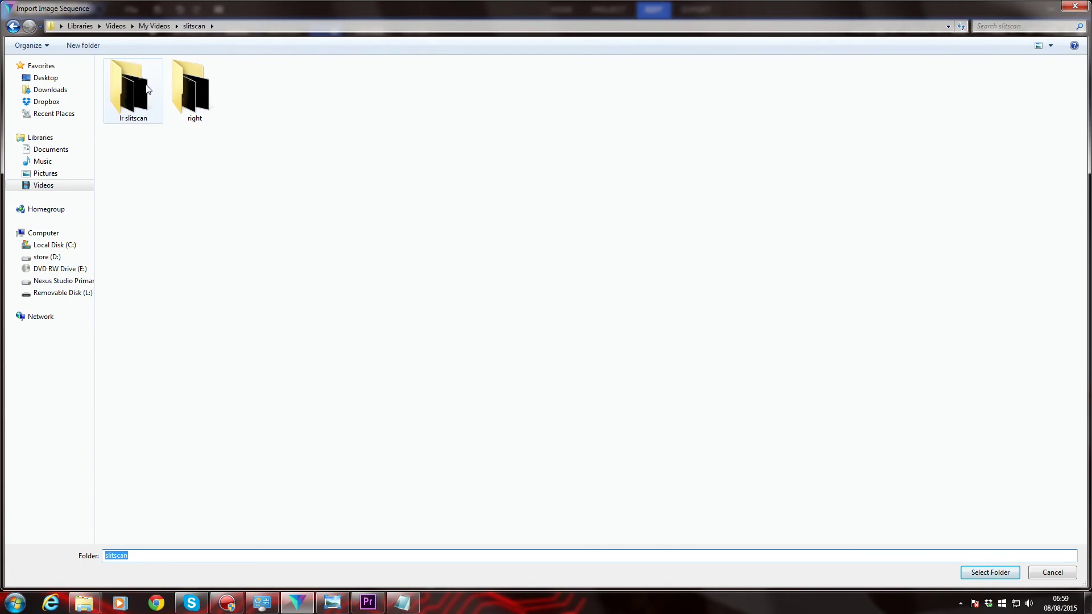
pyautogui.click(992, 575)
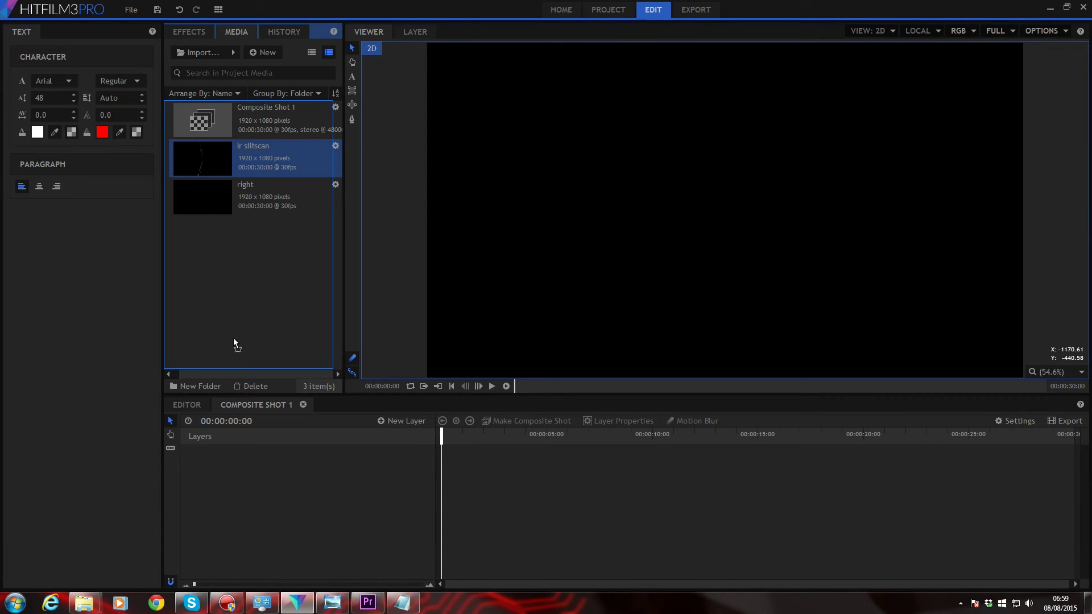
pyautogui.moveTo(236, 469); pyautogui.dragTo(333, 505)
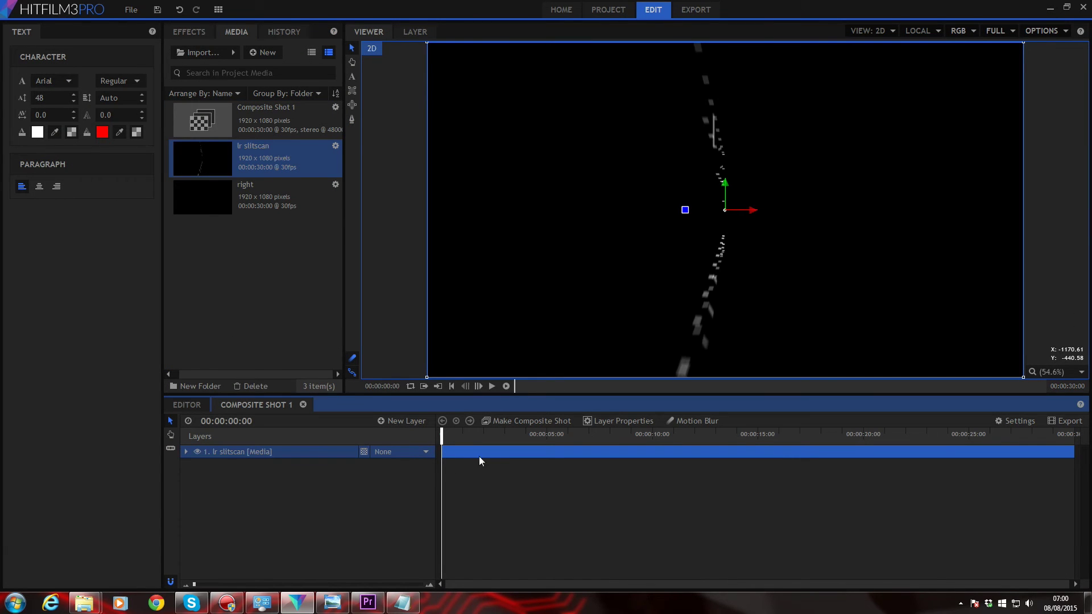
pyautogui.moveTo(503, 452); pyautogui.dragTo(489, 453)
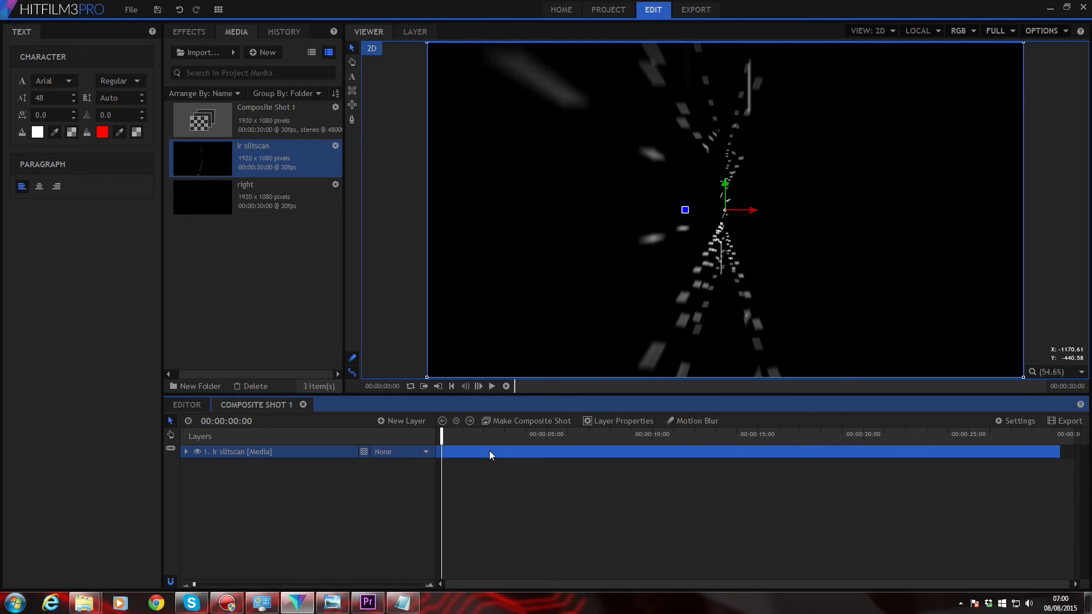
# Apply Gamma to lr slitscan with Red 0.3, Green 0.7, Blue 1.7 for a blue tint
pyautogui.click(185, 36)
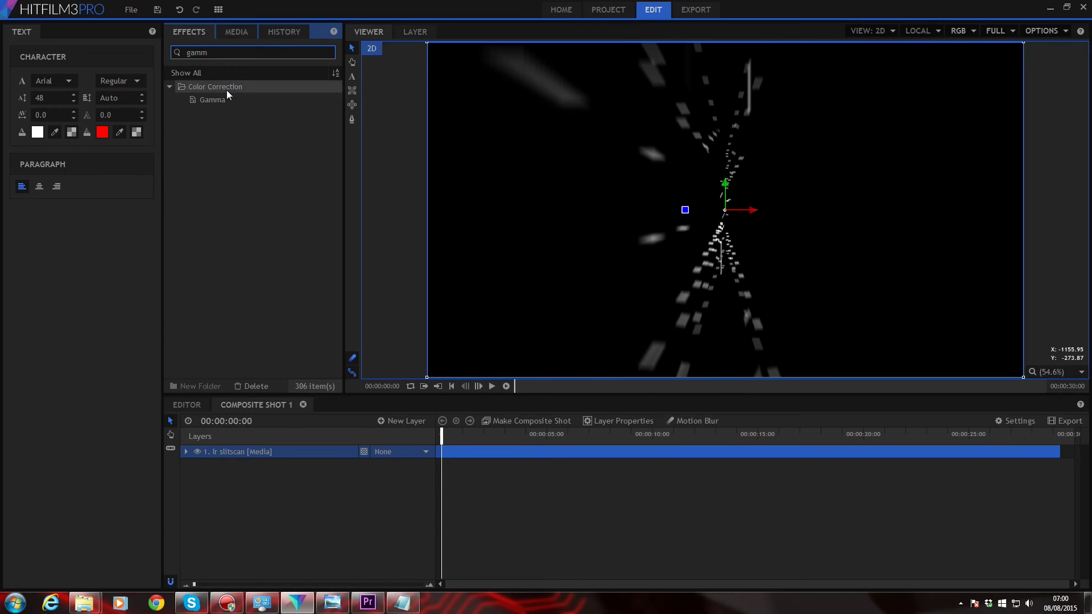
pyautogui.moveTo(253, 456); pyautogui.dragTo(254, 455)
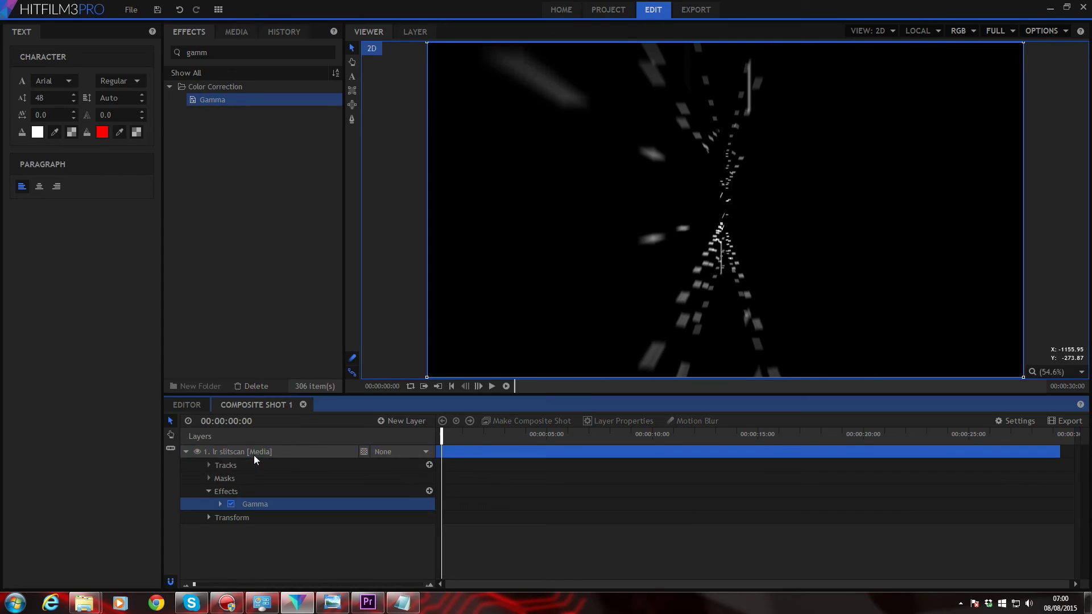
pyautogui.click(219, 504)
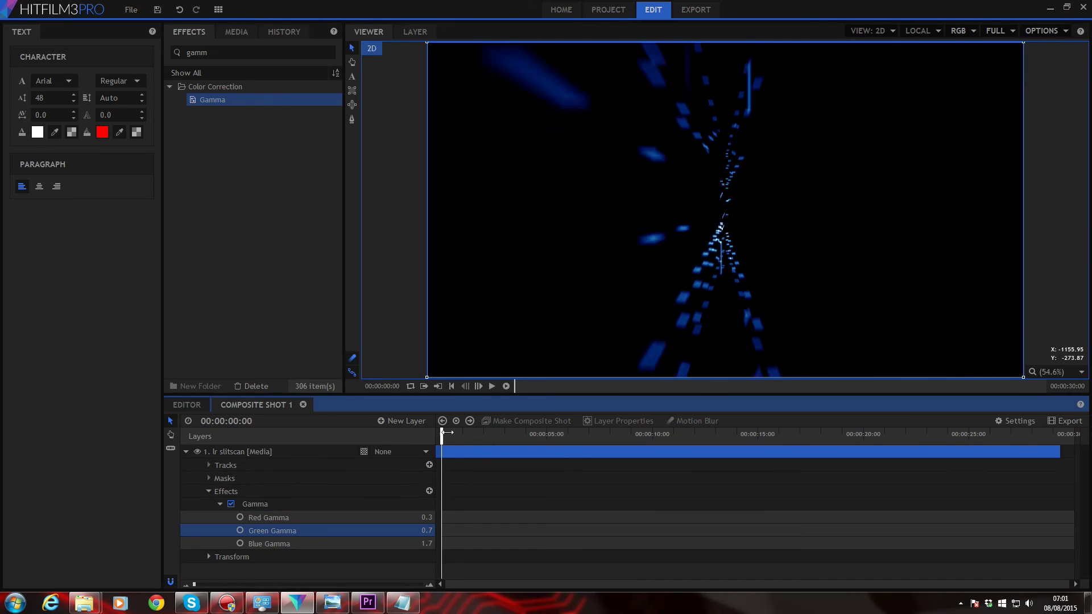
pyautogui.moveTo(442, 434)
pyautogui.mouseDown()
pyautogui.moveTo(477, 432)
pyautogui.moveTo(461, 433)
pyautogui.mouseUp()
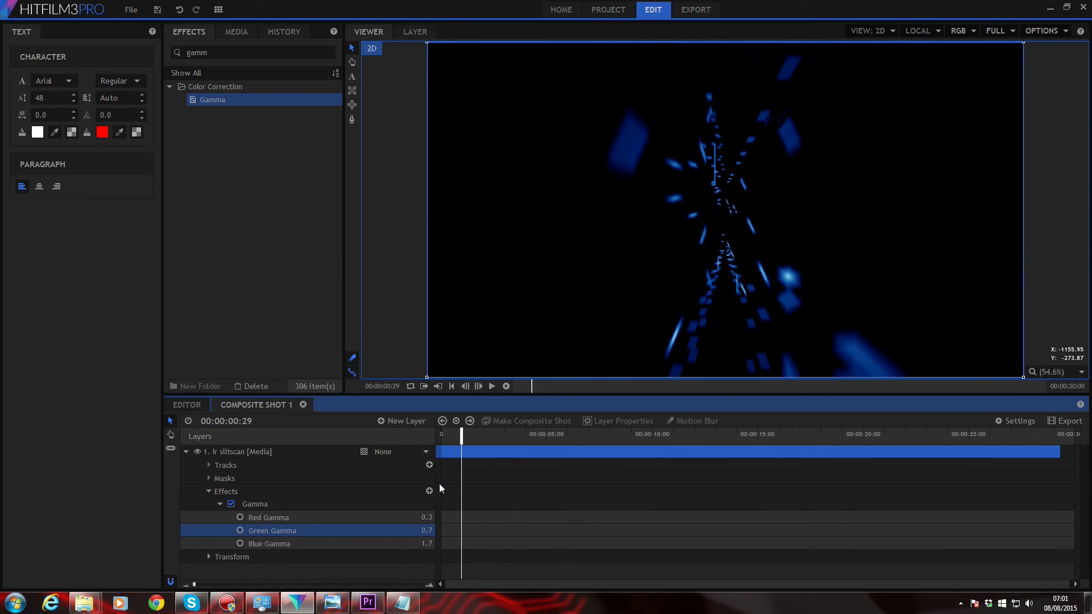
# Duplicate the lr slitscan layer and set the top copy's blend mode to Add
pyautogui.rightClick(259, 455)
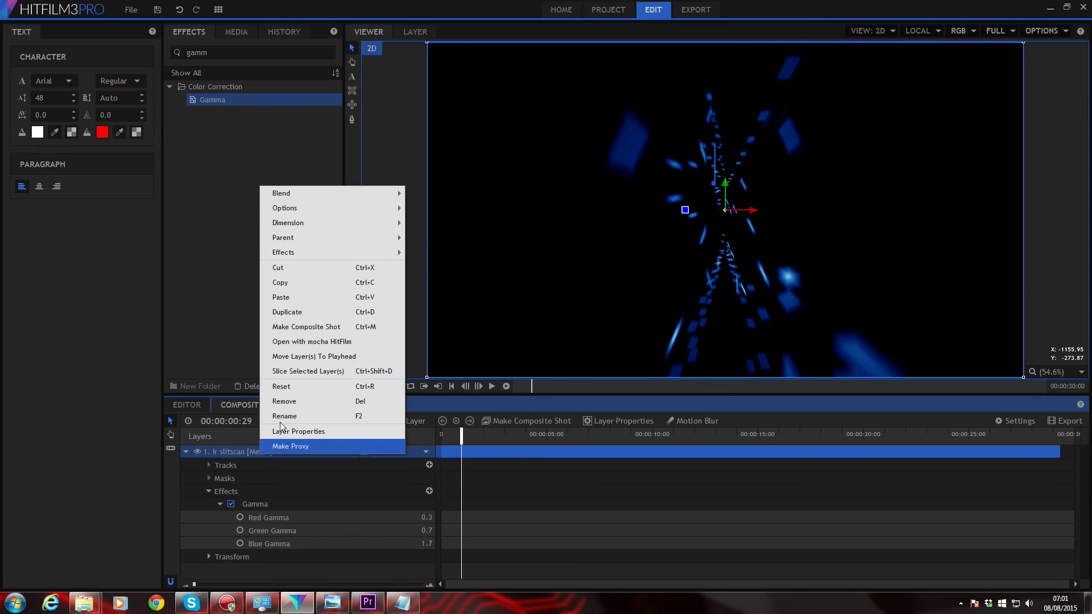
pyautogui.click(306, 371)
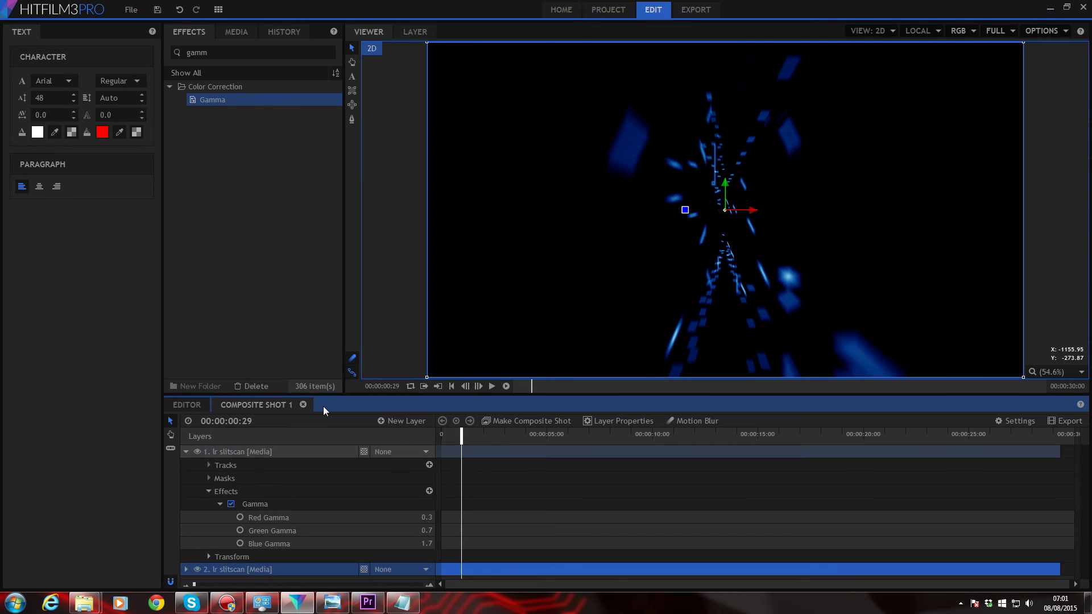
pyautogui.rightClick(257, 449)
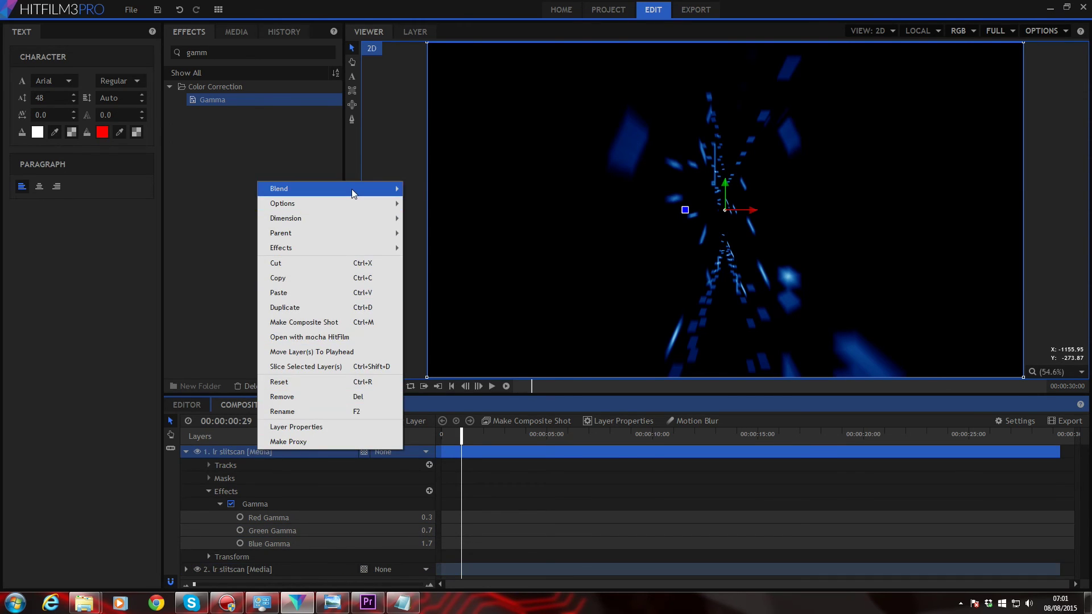
pyautogui.moveTo(352, 189)
pyautogui.click(425, 203)
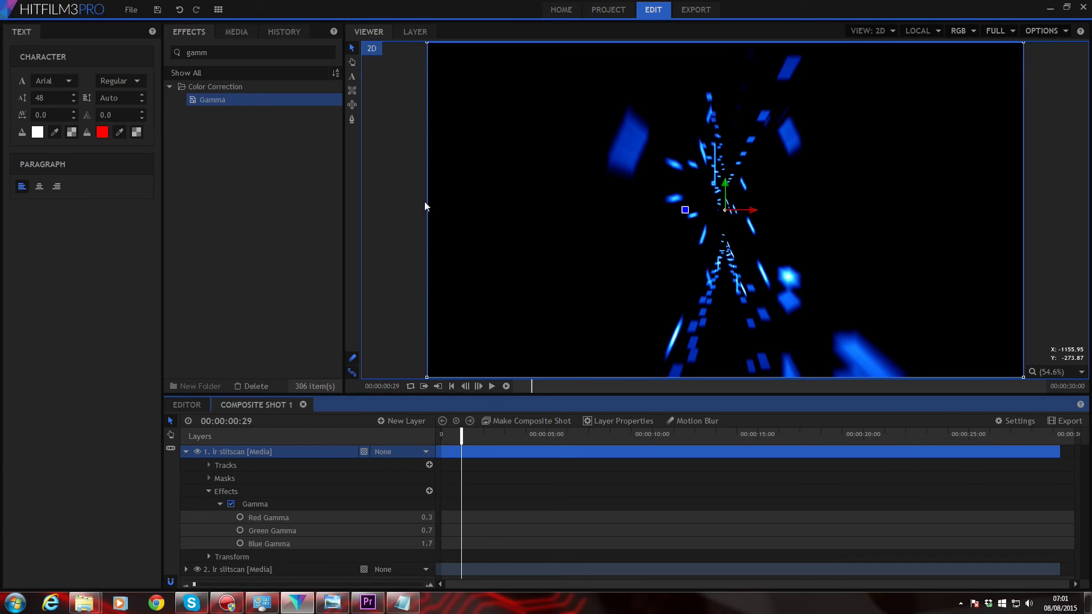
# Add a Grade layer between the slitscan copies with Fisheye Warp at amount -100
pyautogui.click(186, 569)
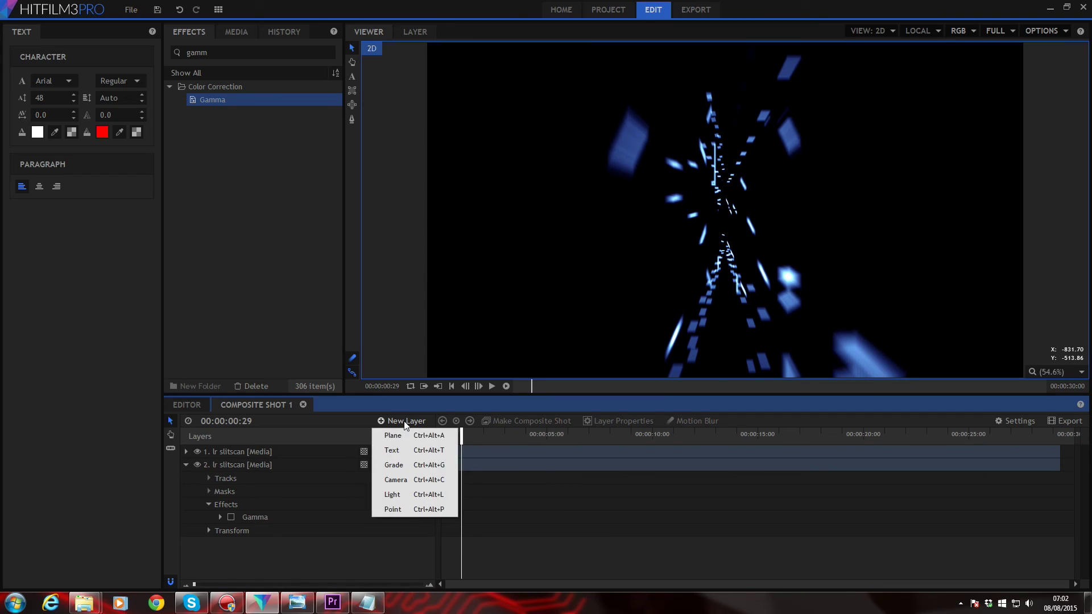
pyautogui.click(407, 463)
pyautogui.moveTo(292, 449); pyautogui.dragTo(283, 477)
pyautogui.click(177, 53)
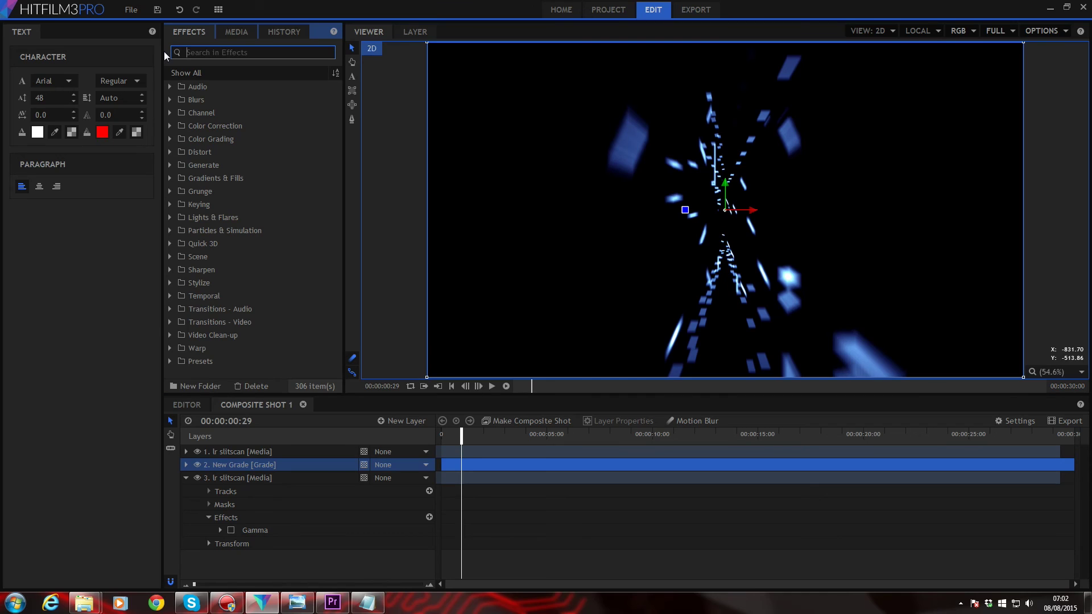
pyautogui.write('fish')
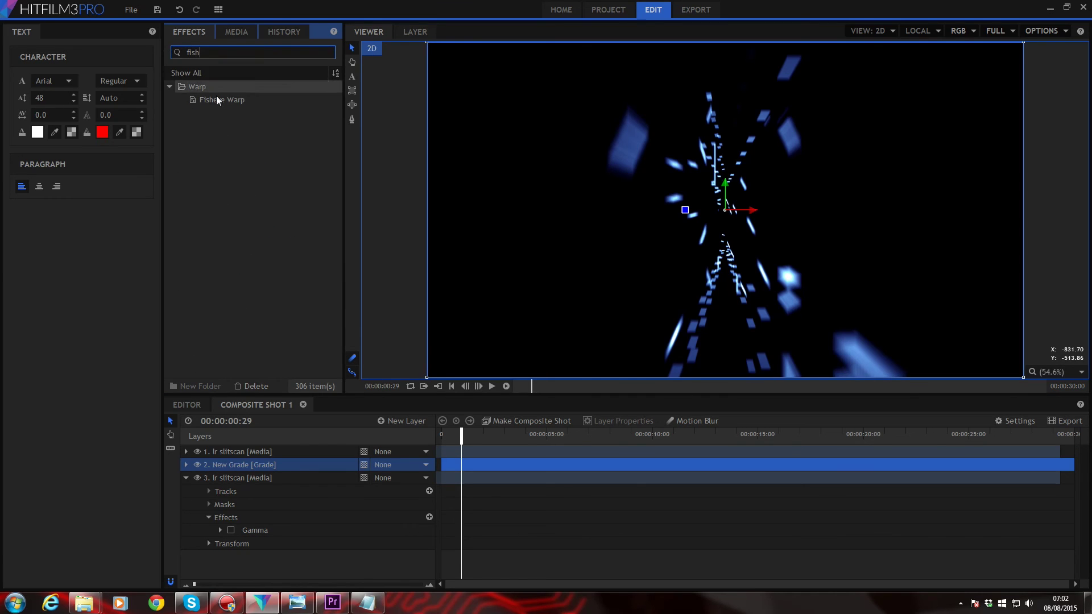
pyautogui.moveTo(218, 99); pyautogui.dragTo(258, 467)
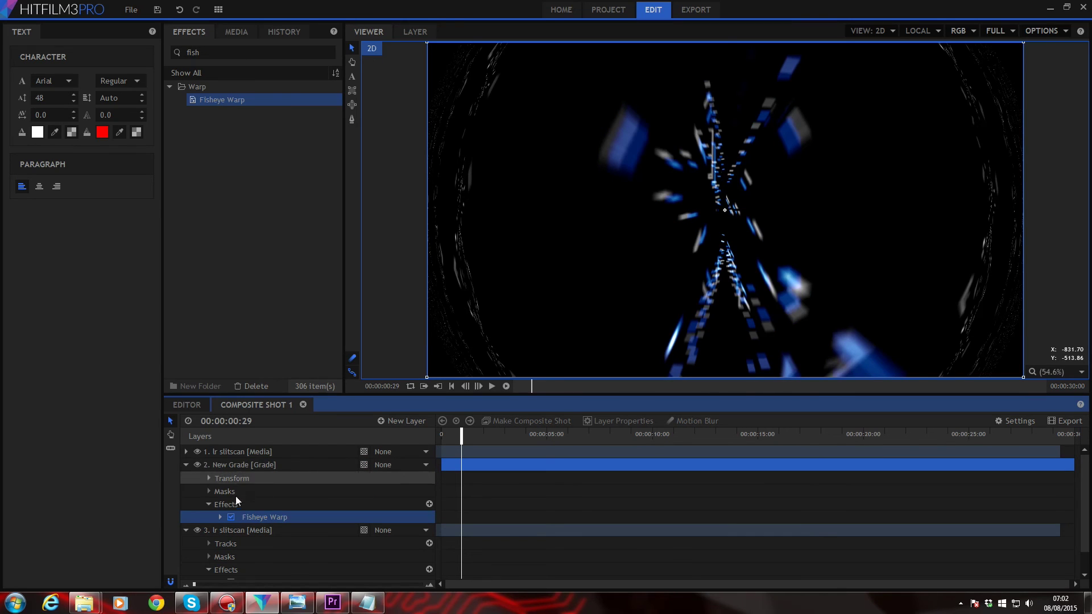
pyautogui.click(219, 517)
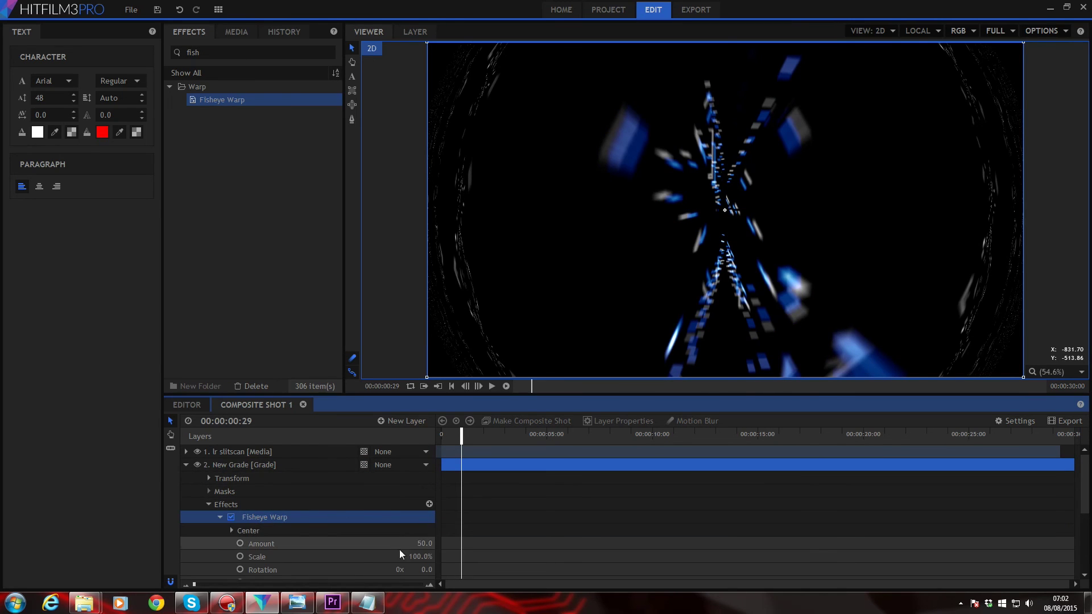
pyautogui.moveTo(424, 543); pyautogui.dragTo(364, 543)
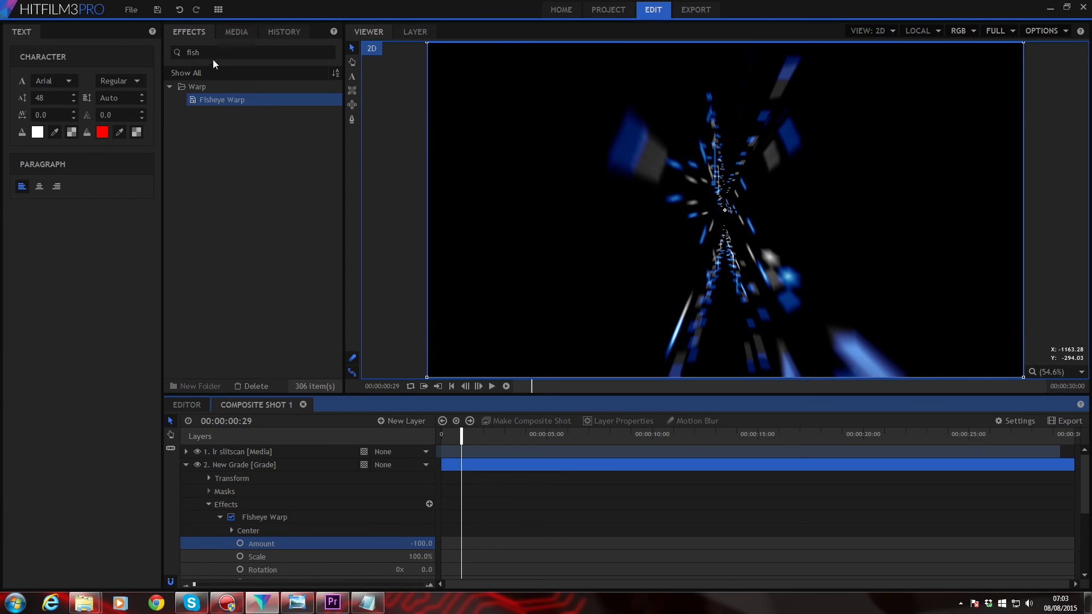
# Add Glow to the lower slitscan layer: blend Add, threshold 22%, radius 20px
pyautogui.doubleClick(188, 52)
pyautogui.write('glow')
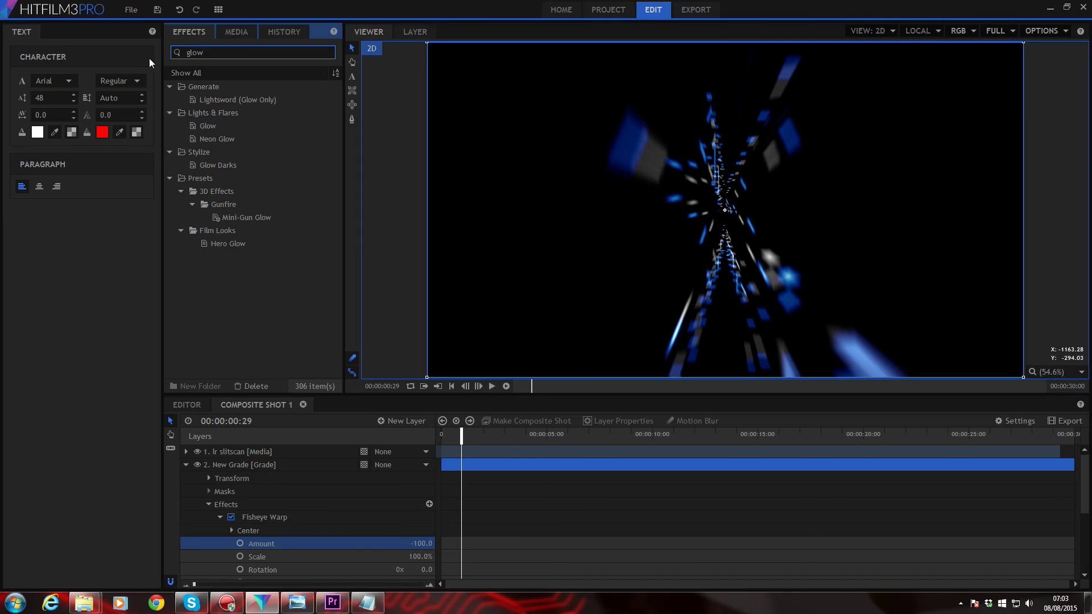
pyautogui.moveTo(217, 131); pyautogui.dragTo(268, 462)
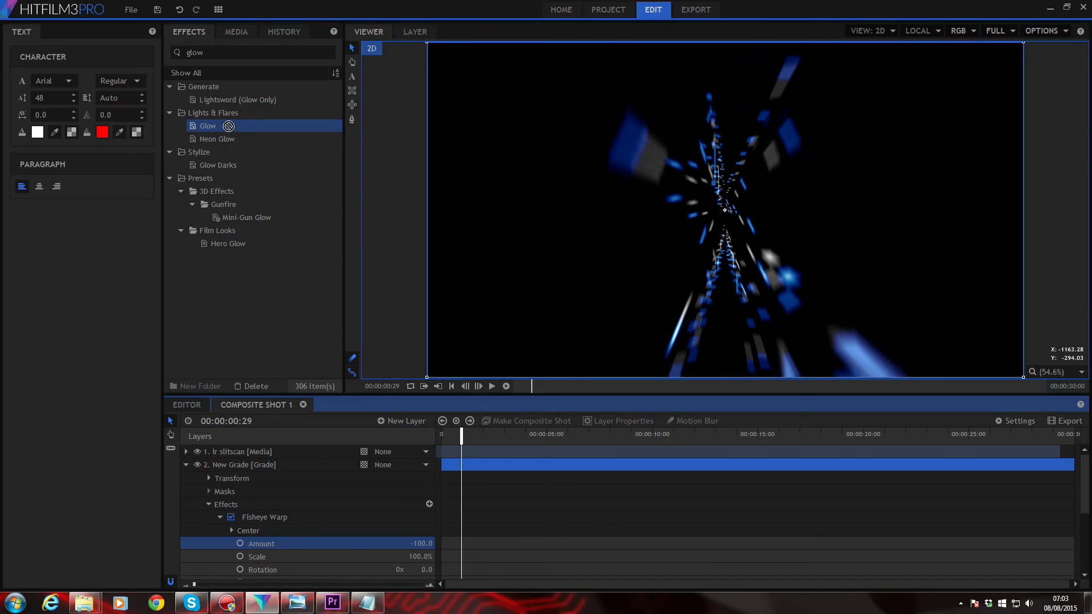
pyautogui.scroll(-3, 250, 518)
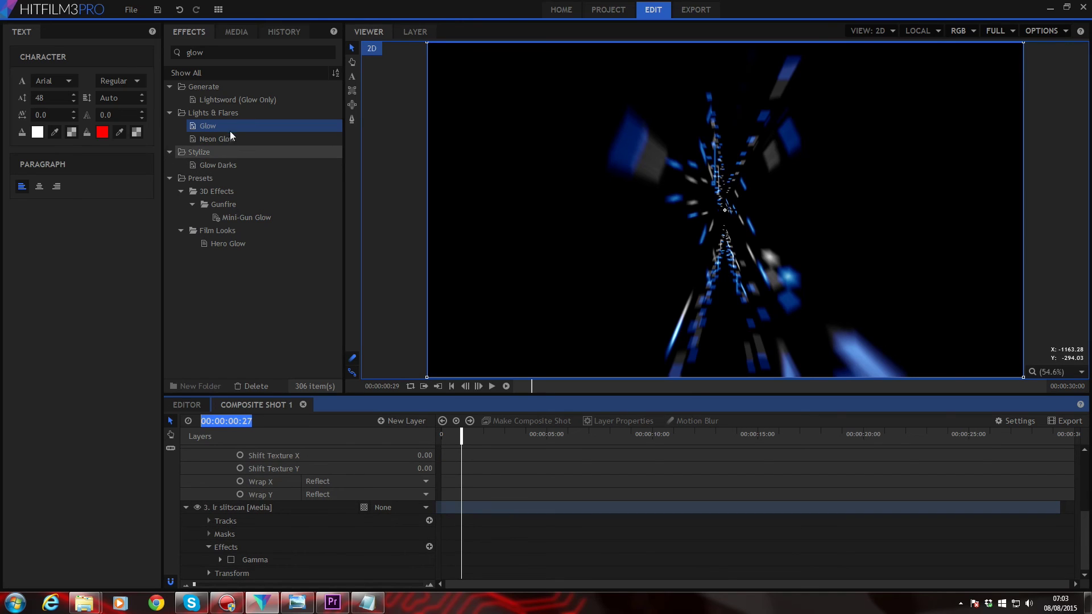
pyautogui.moveTo(229, 128); pyautogui.dragTo(222, 578)
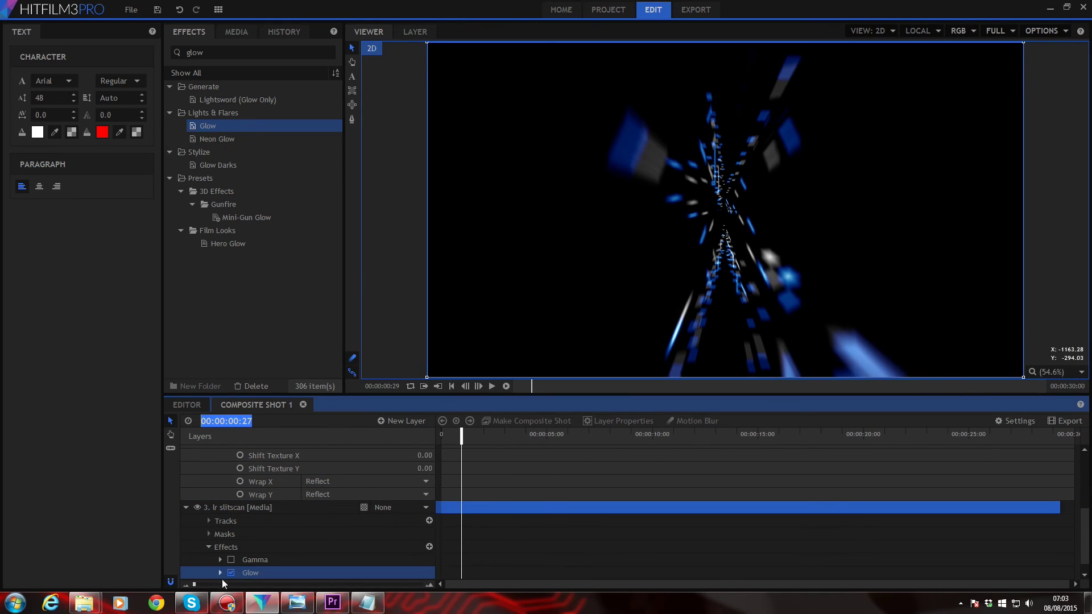
pyautogui.click(220, 573)
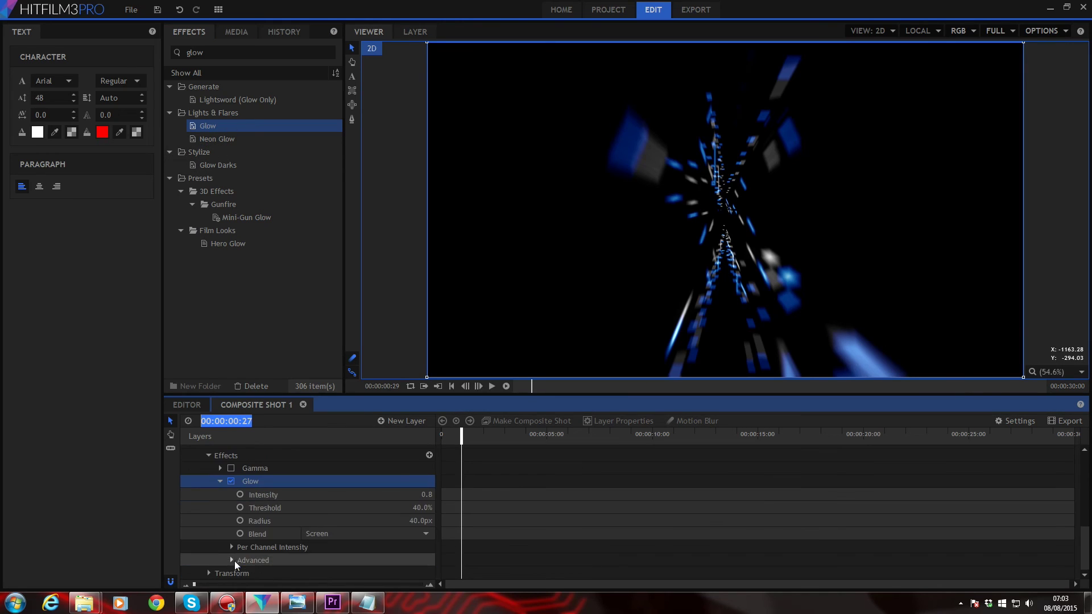
pyautogui.click(340, 532)
pyautogui.click(342, 383)
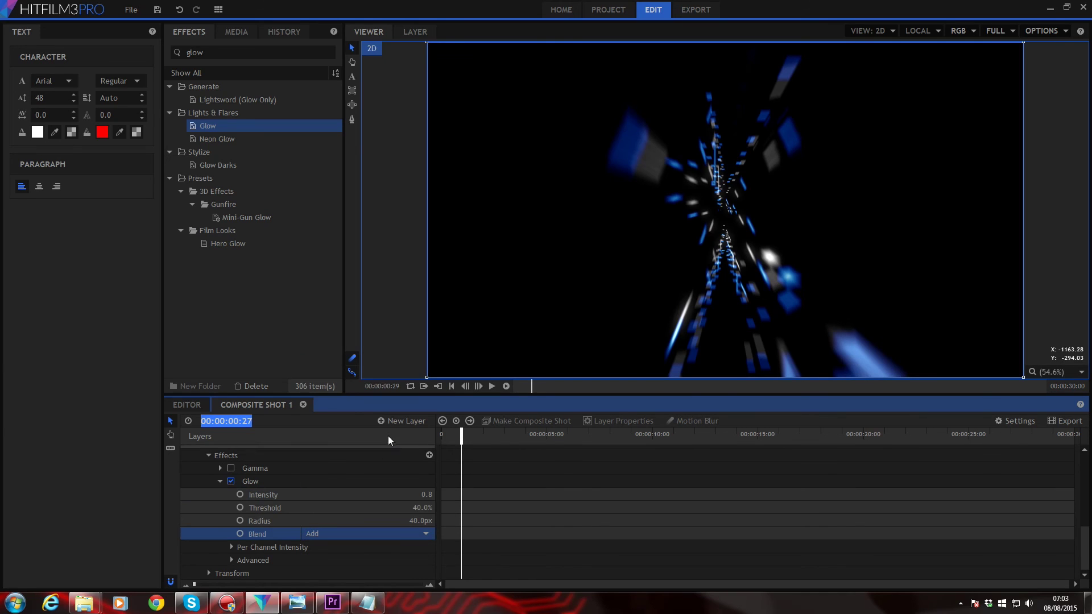
pyautogui.moveTo(418, 507)
pyautogui.mouseDown()
pyautogui.moveTo(398, 507)
pyautogui.moveTo(405, 521)
pyautogui.mouseUp()
pyautogui.click(231, 468)
pyautogui.click(220, 468)
# Check the Gamma settings and preview the tunnel composite in motion
pyautogui.click(268, 508)
pyautogui.click(481, 439)
pyautogui.scroll(-5, 481, 500)
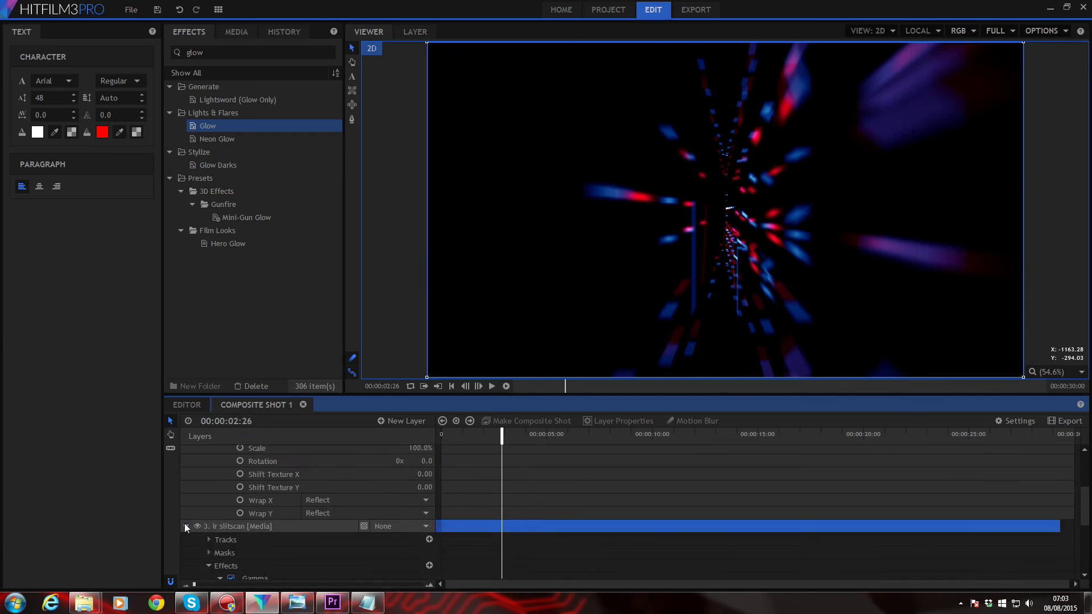
pyautogui.click(505, 386)
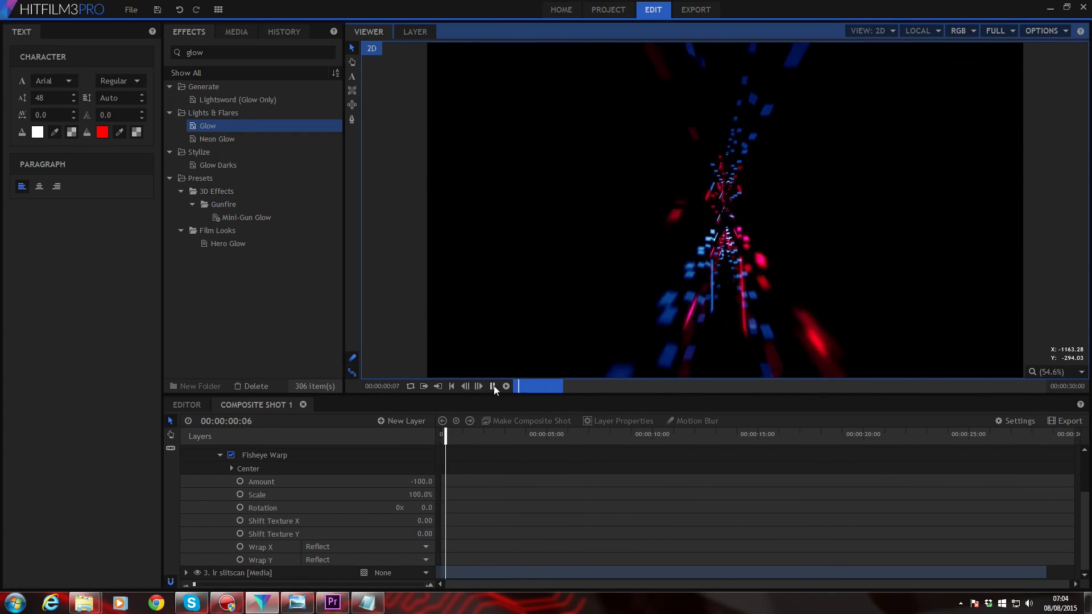
pyautogui.click(211, 507)
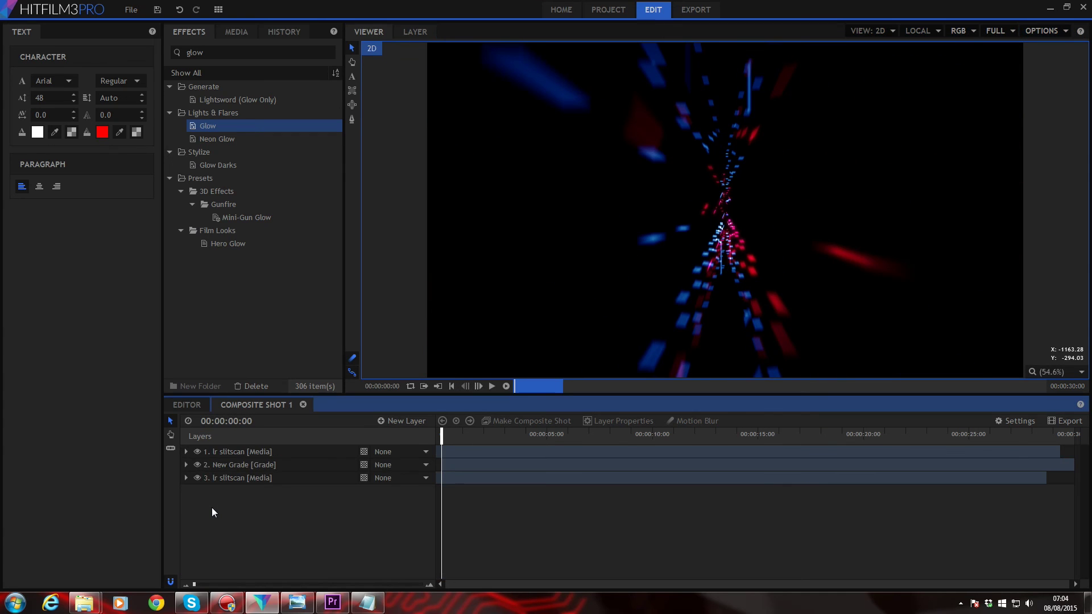
# Add Auto Light Flares to the third slitscan layer using the Flashlight beam flare type
pyautogui.click(534, 480)
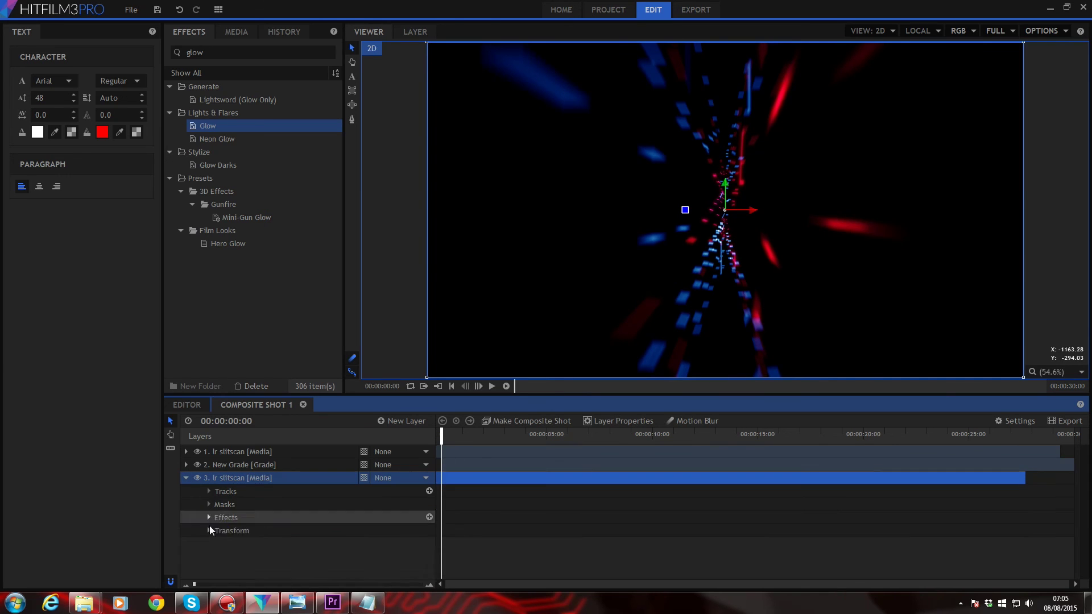
pyautogui.click(215, 500)
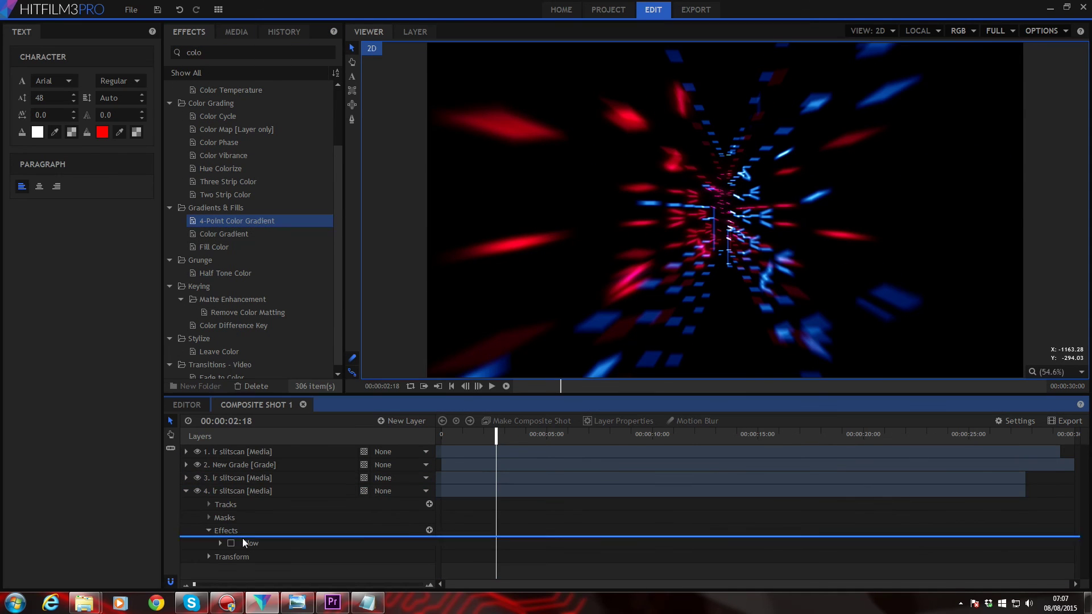
pyautogui.moveTo(242, 538); pyautogui.dragTo(244, 539)
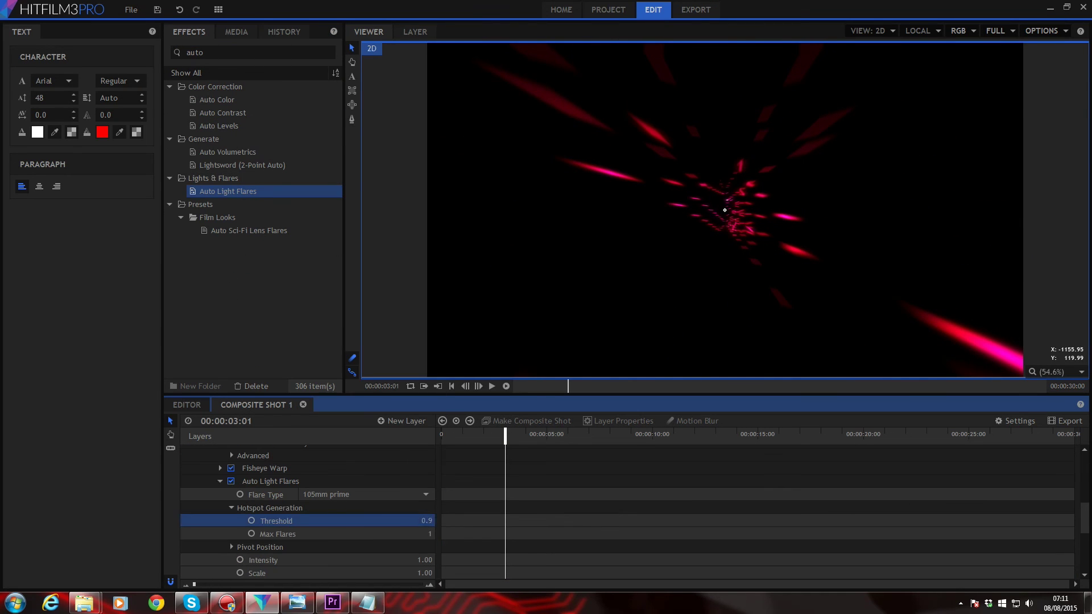
pyautogui.click(276, 521)
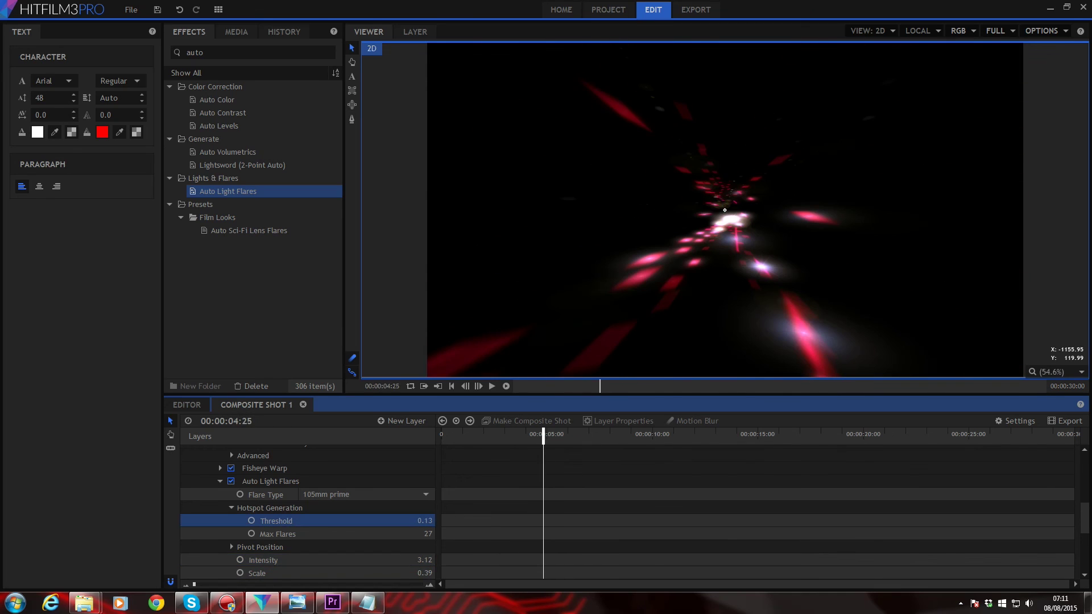
pyautogui.click(425, 494)
pyautogui.click(327, 437)
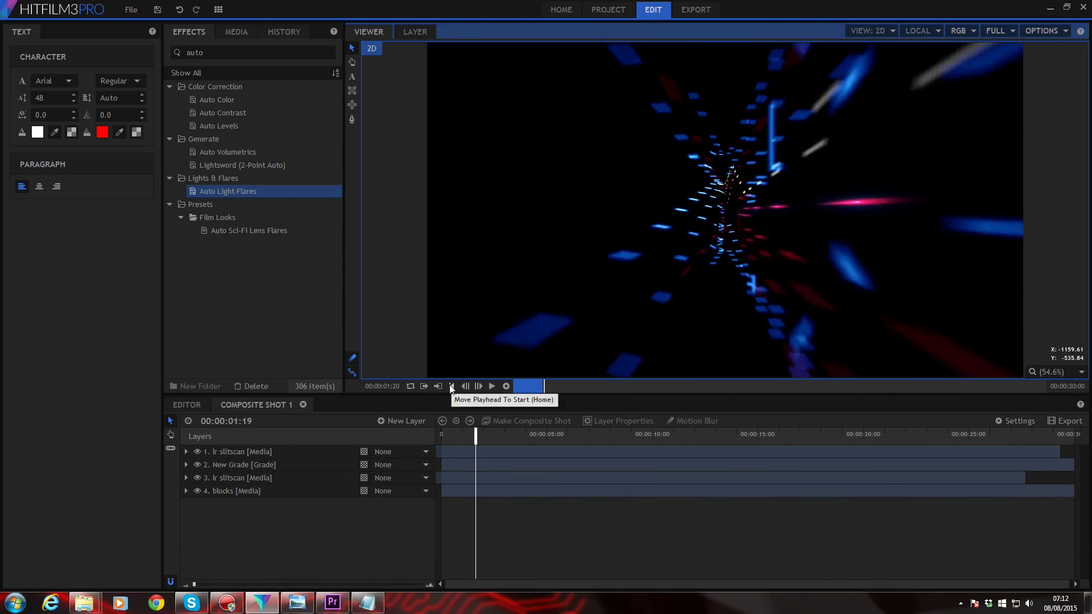
pyautogui.click(450, 386)
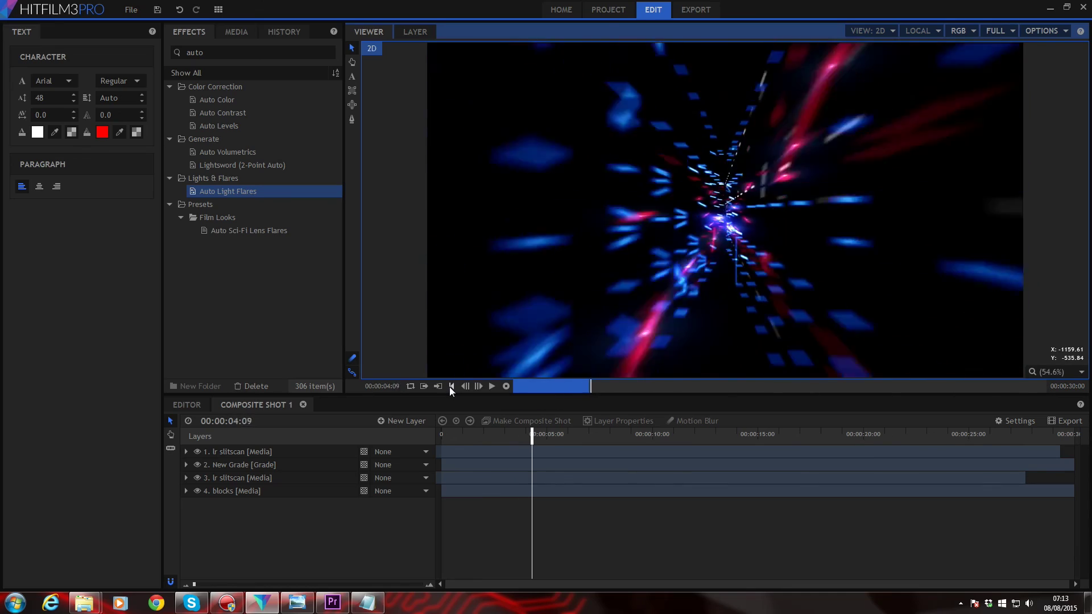
pyautogui.click(492, 386)
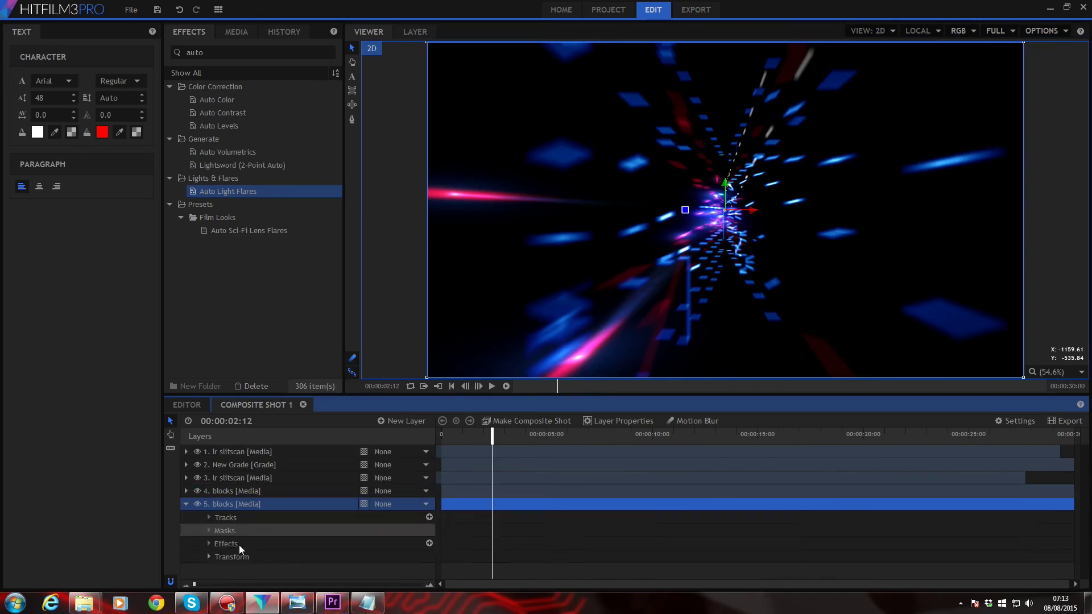
pyautogui.rightClick(243, 492)
pyautogui.press('Escape')
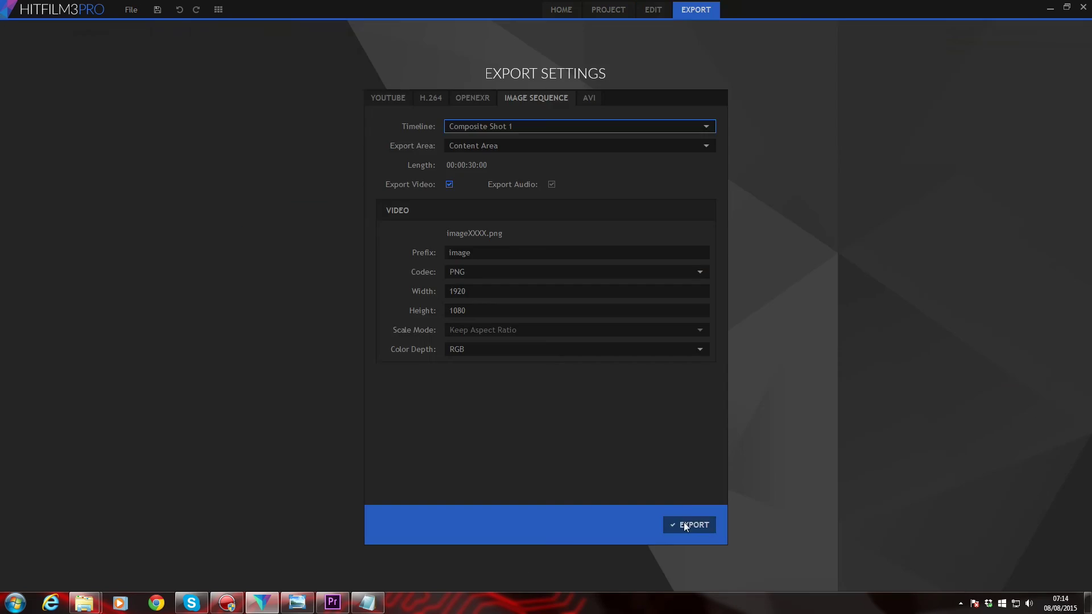
# Start the PNG image sequence export of Composite Shot 1 and confirm the output folder
pyautogui.click(685, 526)
pyautogui.click(987, 570)
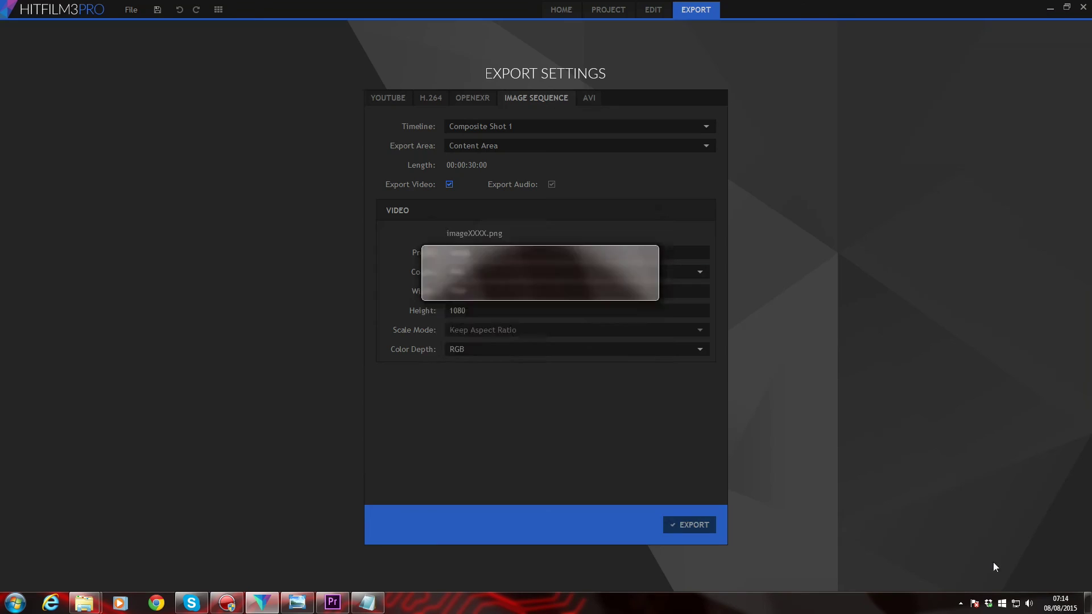